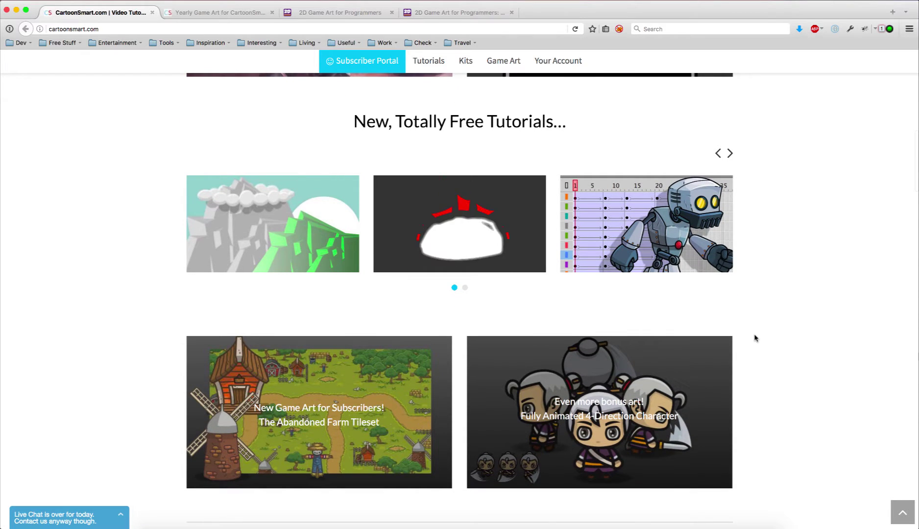
# Browse the free tutorials on the CartoonSmart home page and the downloads on its yearly game art page
pyautogui.scroll(-2, 754, 338)
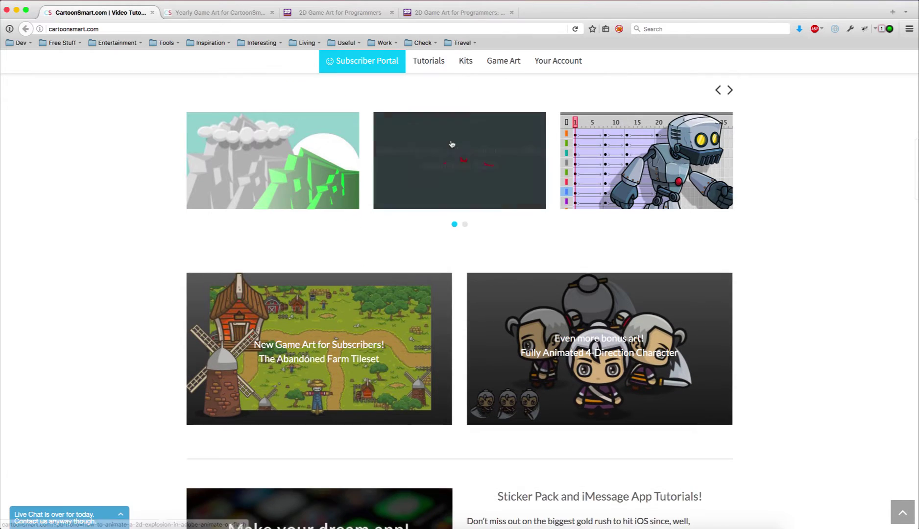
pyautogui.click(237, 18)
pyautogui.scroll(2, 844, 216)
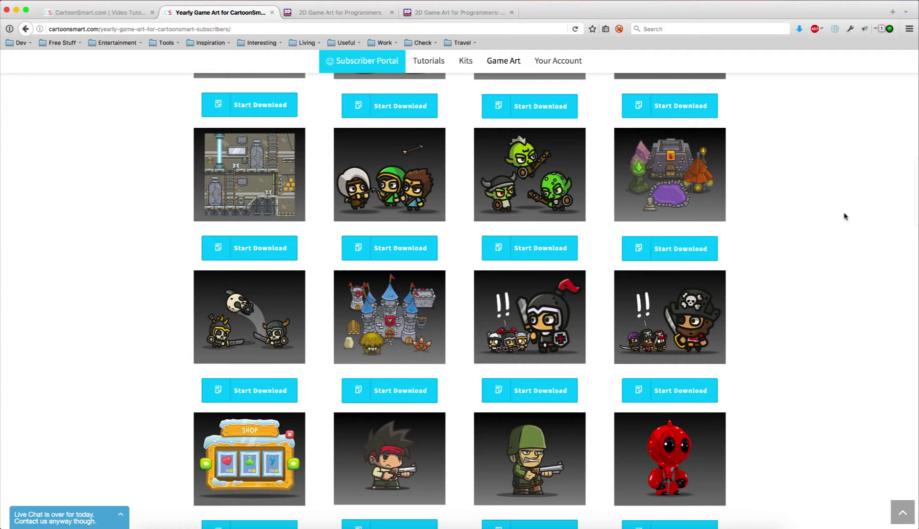
pyautogui.scroll(2, 844, 216)
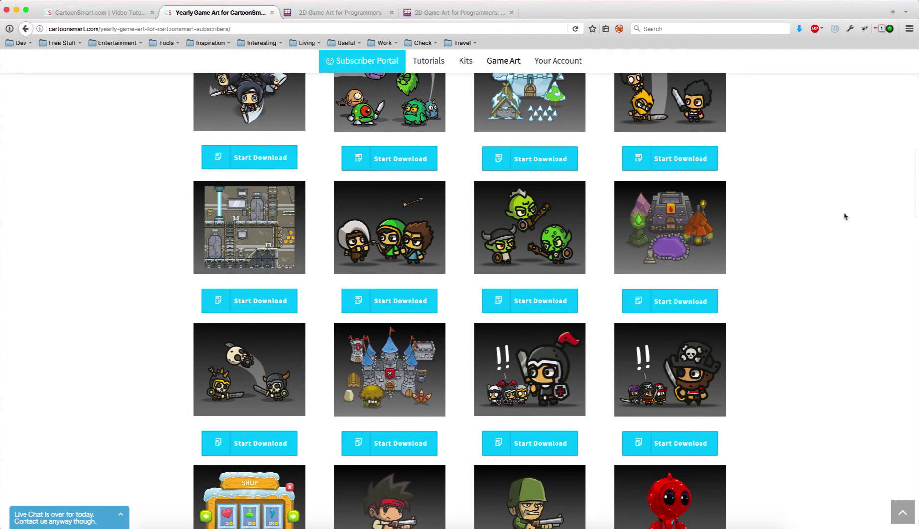
pyautogui.scroll(-5, 844, 216)
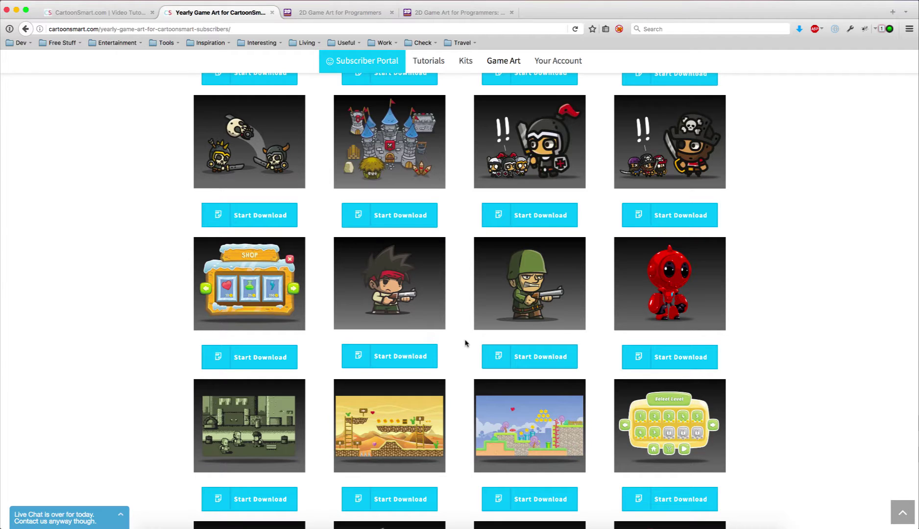
pyautogui.scroll(-2, 465, 343)
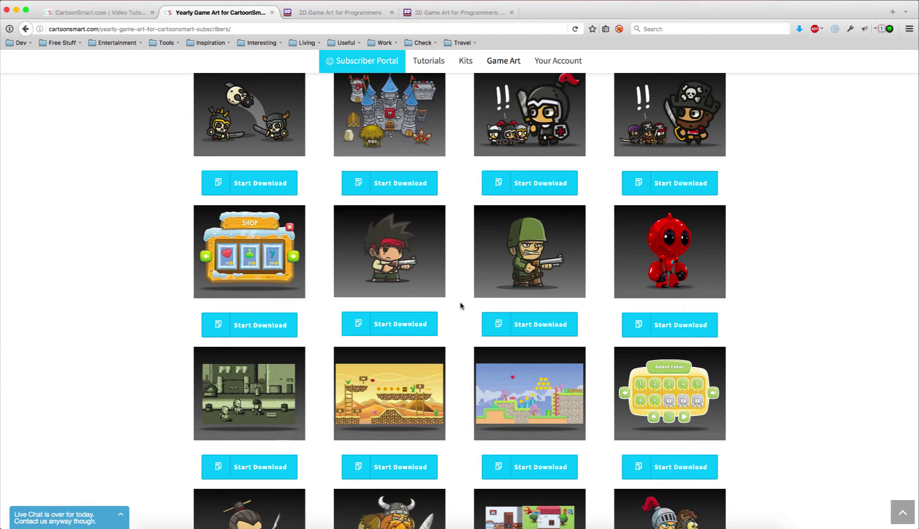
pyautogui.scroll(-1, 460, 306)
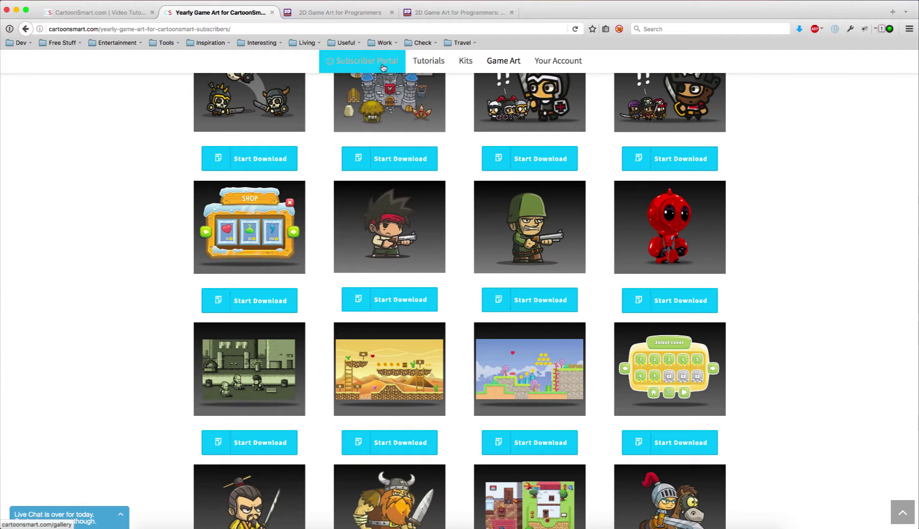
# Look over the "Character design - some tips and tricks" post on the 2D Game Art for Programmers blog
pyautogui.click(344, 15)
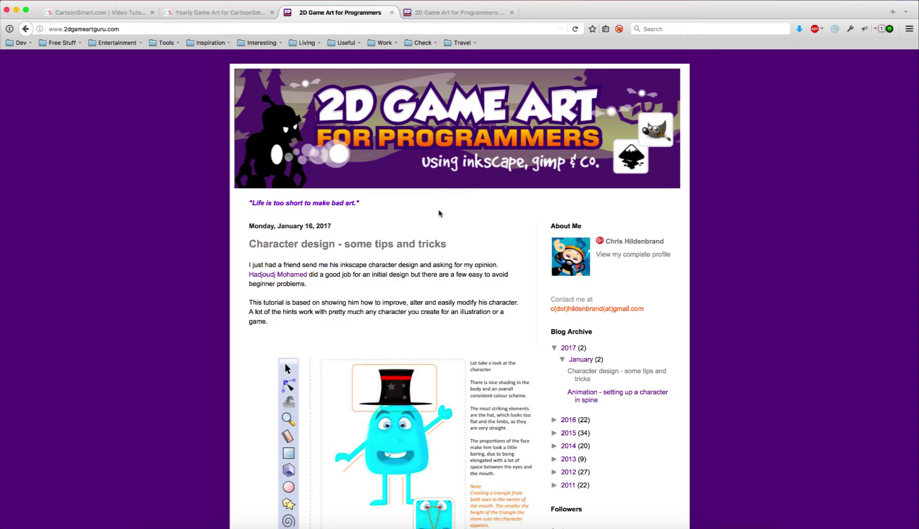
pyautogui.scroll(-1, 474, 278)
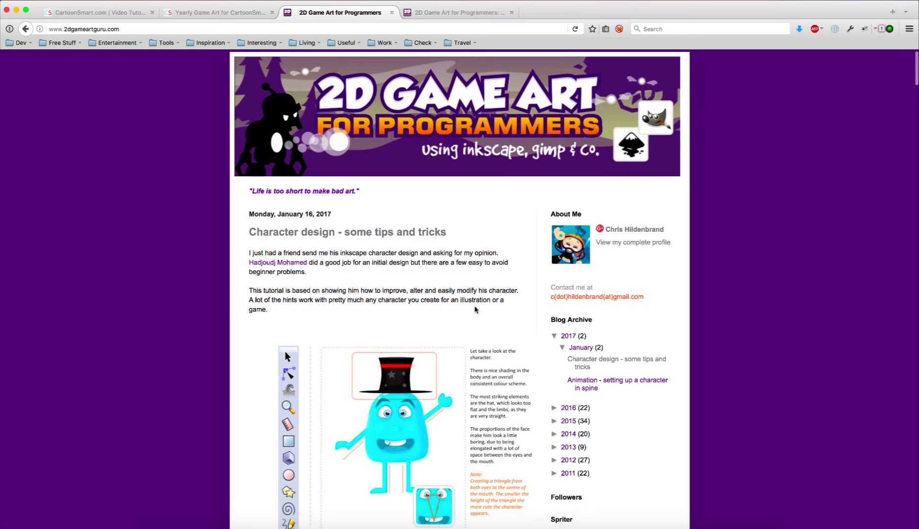
pyautogui.scroll(-5, 474, 309)
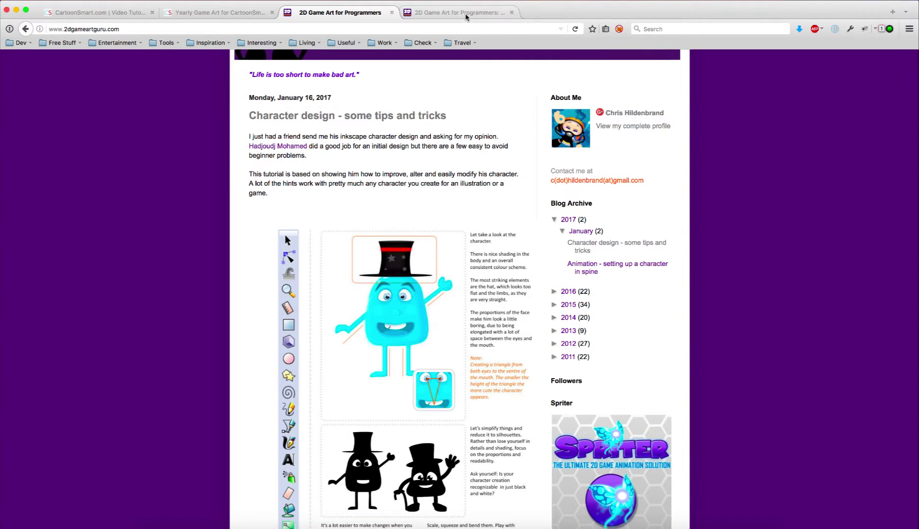
# Examine the circle-based character tutorial under "Let's get started" in the blog's October 2011 archive
pyautogui.click(465, 15)
pyautogui.scroll(-4, 545, 329)
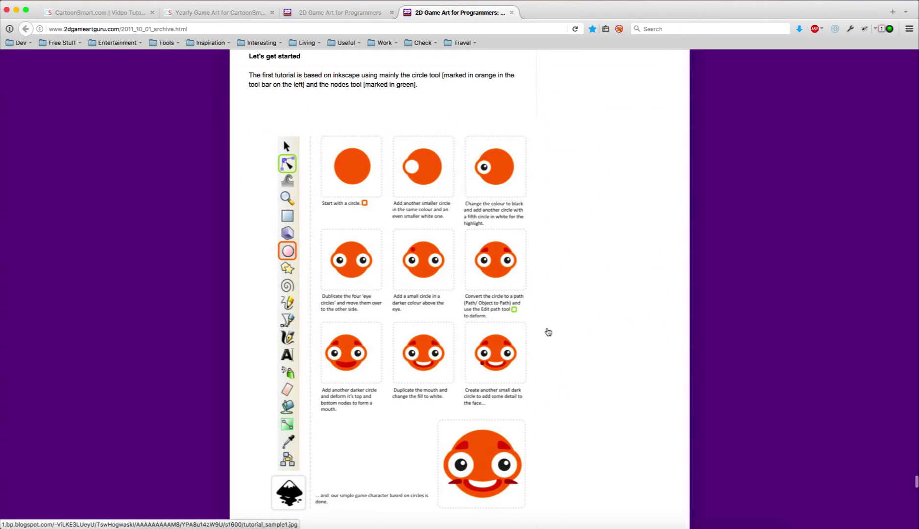
pyautogui.scroll(5, 548, 331)
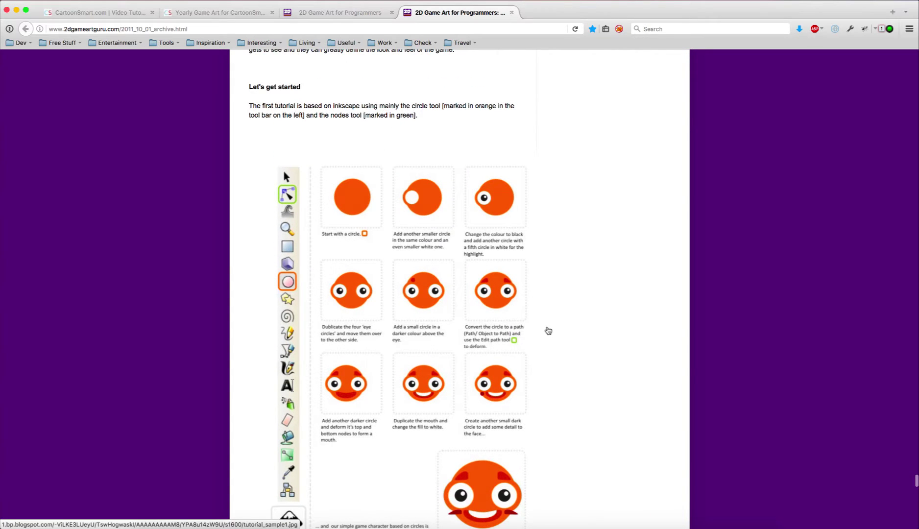
pyautogui.scroll(2, 548, 331)
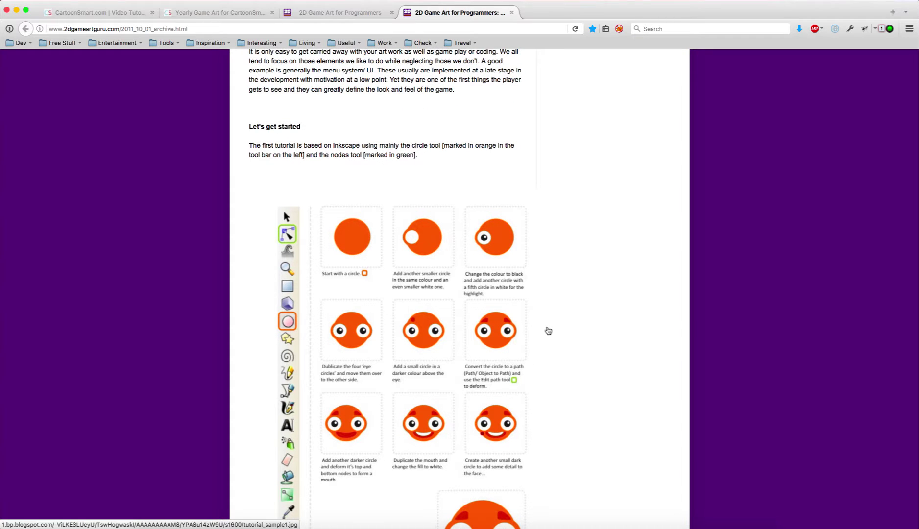
pyautogui.scroll(5, 548, 331)
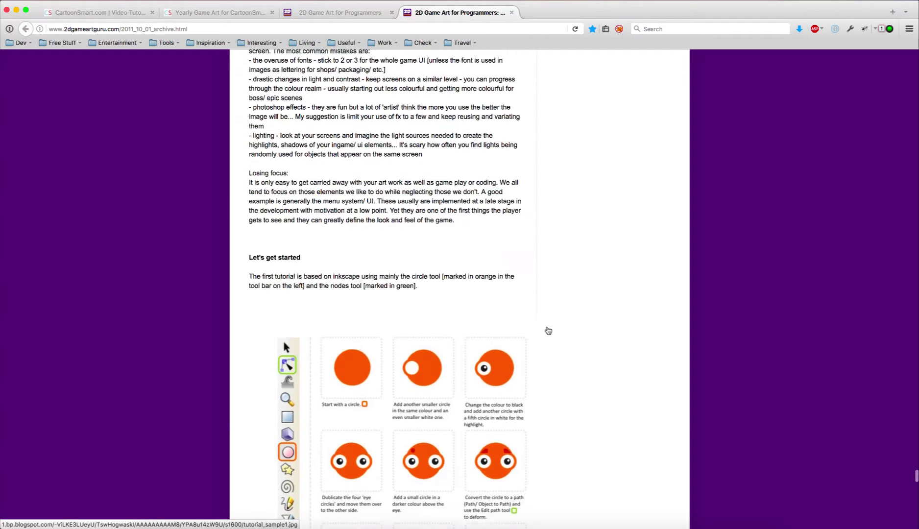
pyautogui.scroll(5, 548, 331)
pyautogui.scroll(-7, 548, 329)
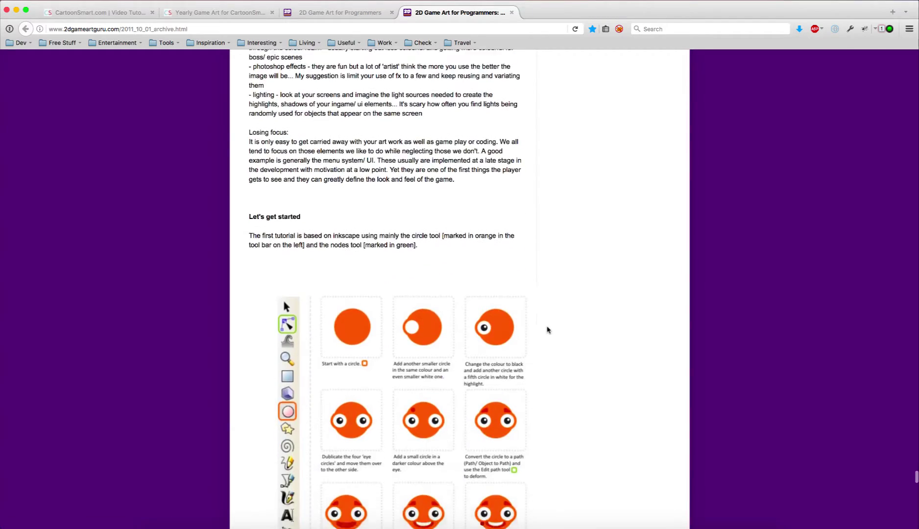
pyautogui.scroll(-5, 548, 330)
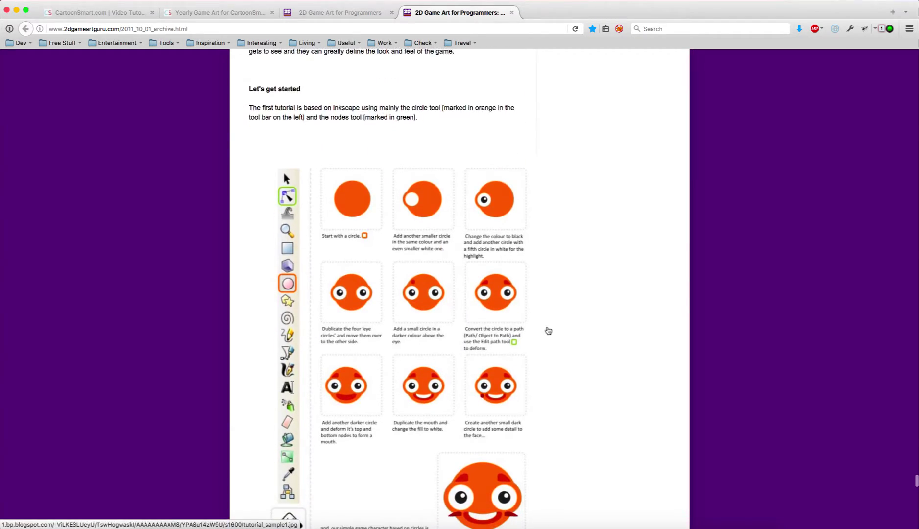
pyautogui.scroll(-1, 548, 330)
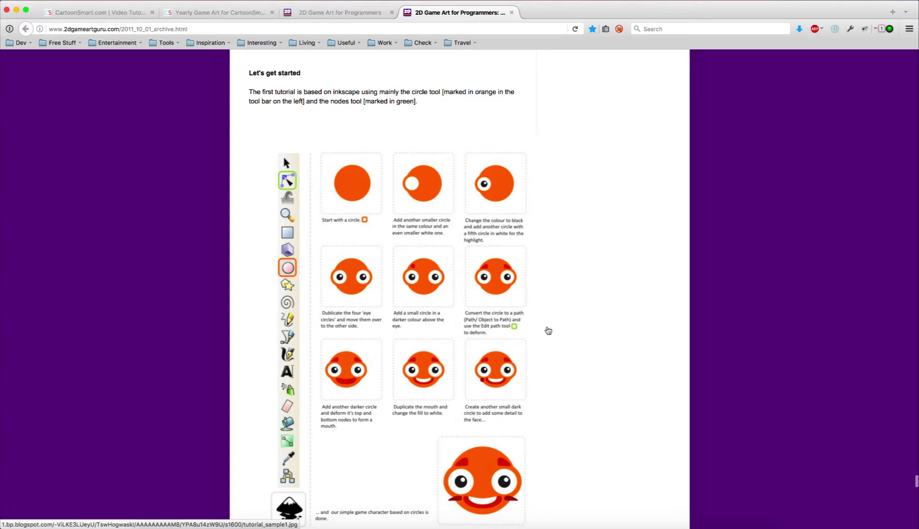
pyautogui.scroll(1, 548, 331)
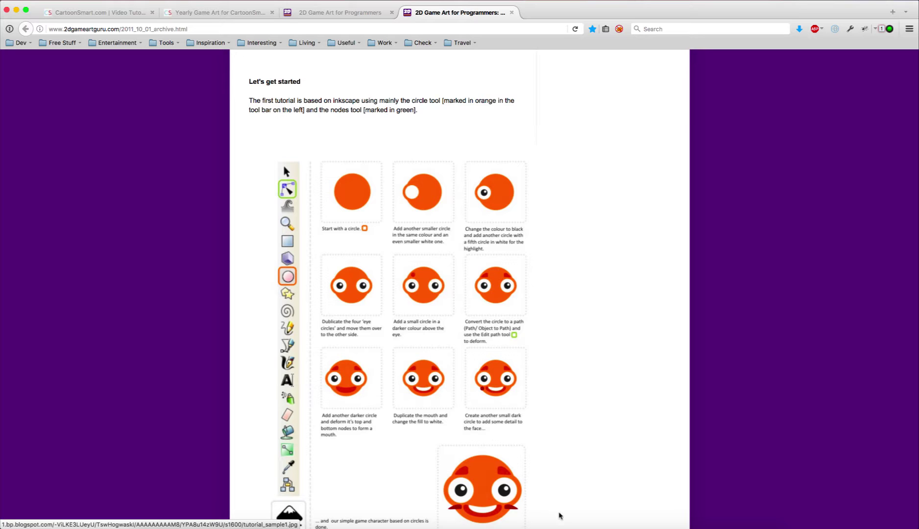
# Switch to the Circles document in Affinity Designer and hide the Text group on Artboard1
pyautogui.moveTo(637, 527)
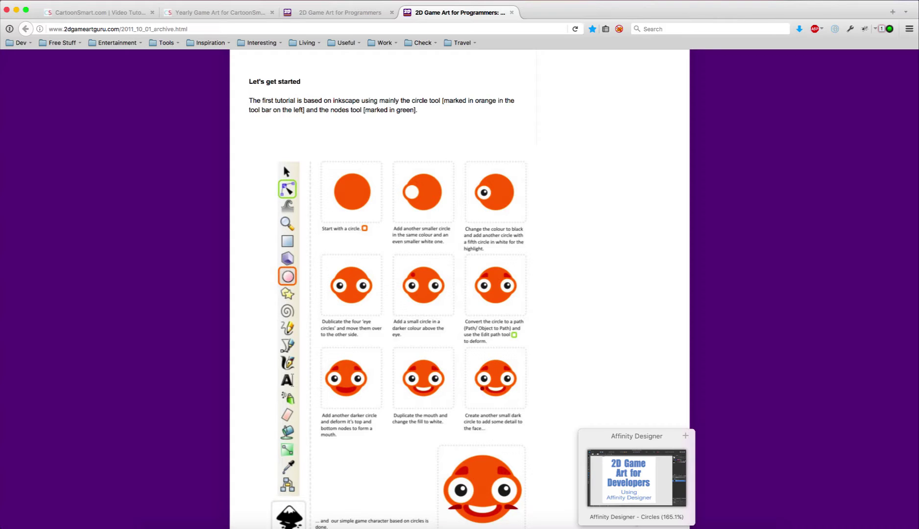
pyautogui.click(632, 469)
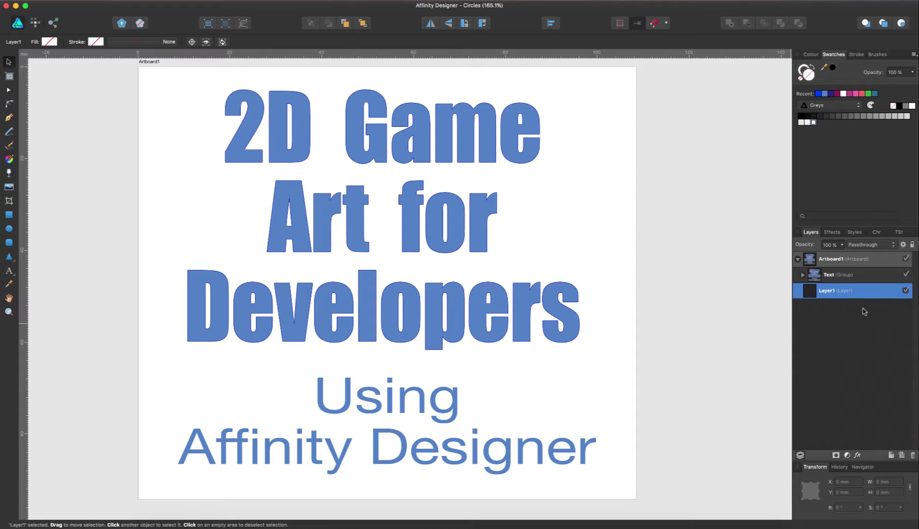
pyautogui.click(906, 275)
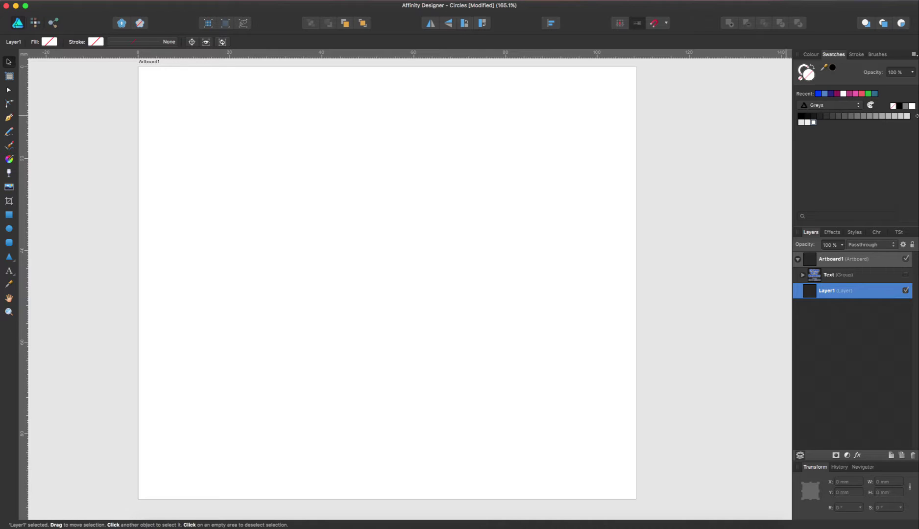
# Review the stroke settings and the list of available Studio panels, leaving the colour wheel on display
pyautogui.click(813, 56)
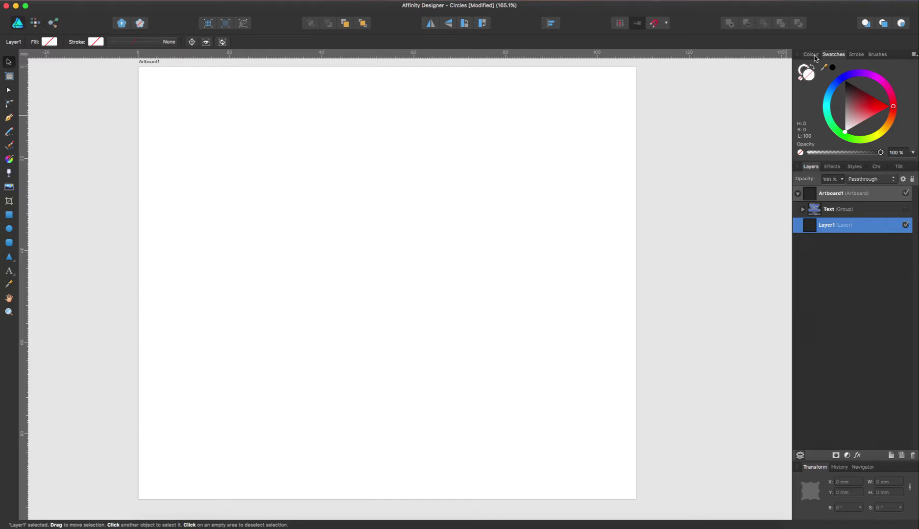
pyautogui.click(857, 56)
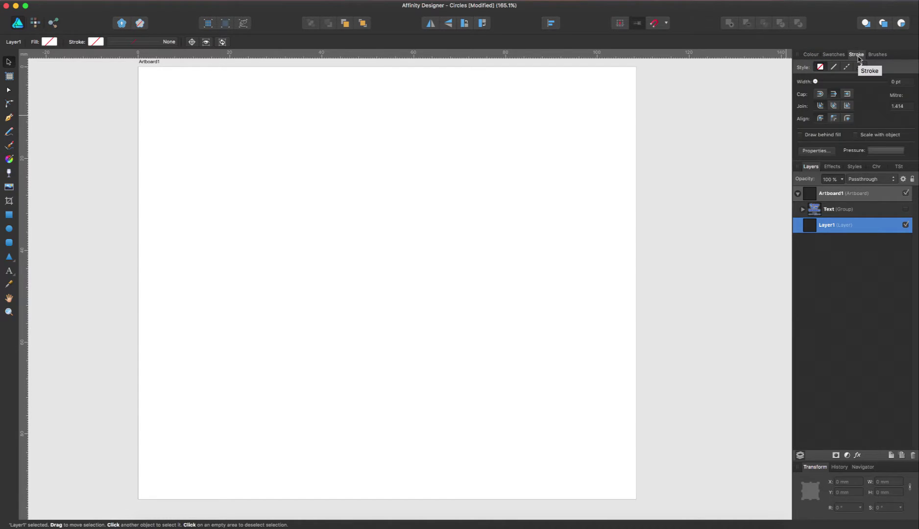
pyautogui.click(816, 56)
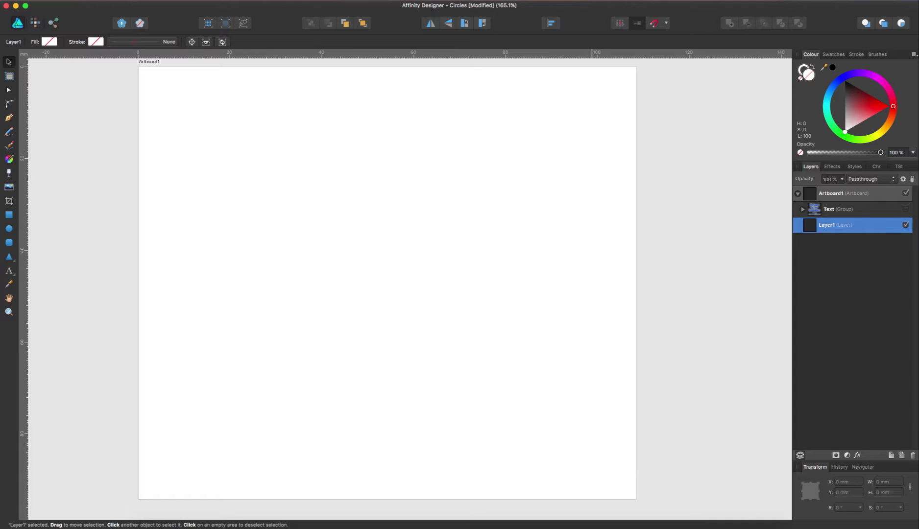
pyautogui.click(212, 0)
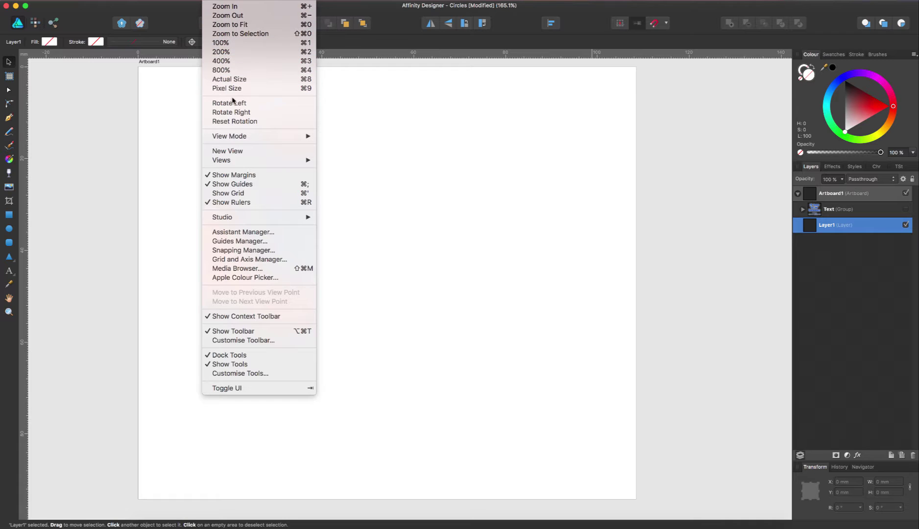
pyautogui.moveTo(259, 217)
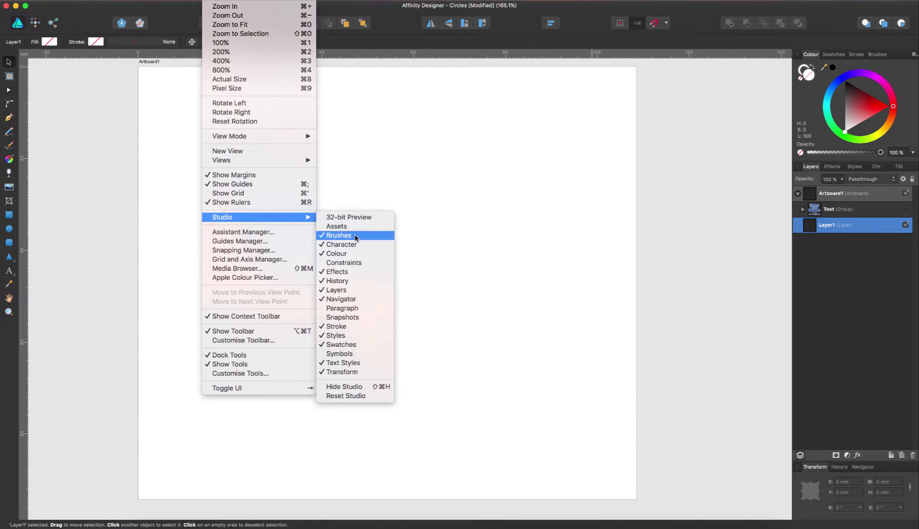
pyautogui.click(548, 343)
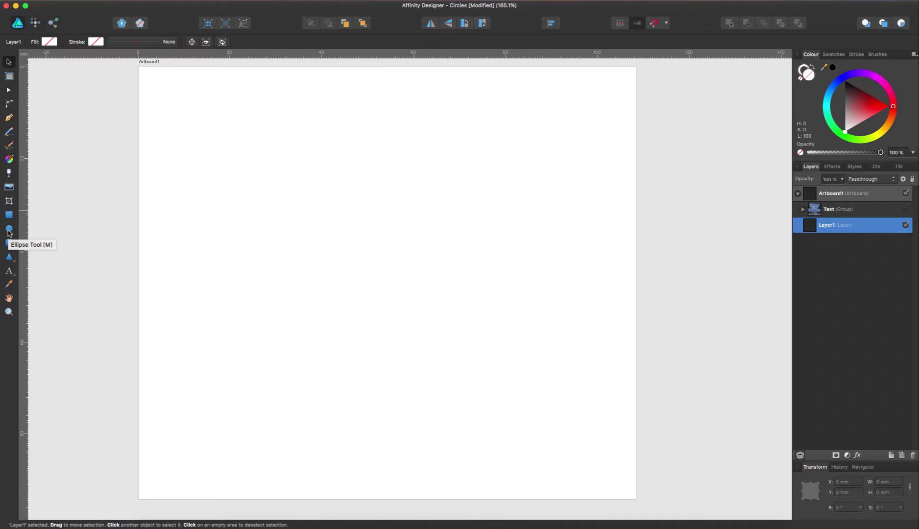
# Set the fill colour to magenta DD31E0 (H 299, S 74, L 54), fine-tuning it in the Colour Chooser
pyautogui.click(876, 80)
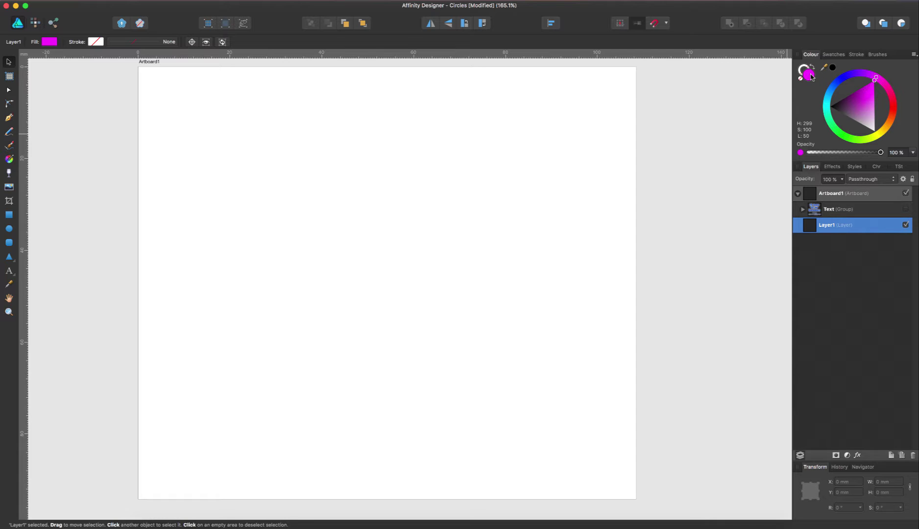
pyautogui.click(866, 103)
pyautogui.moveTo(881, 82); pyautogui.dragTo(868, 108)
pyautogui.click(866, 98)
pyautogui.doubleClick(809, 78)
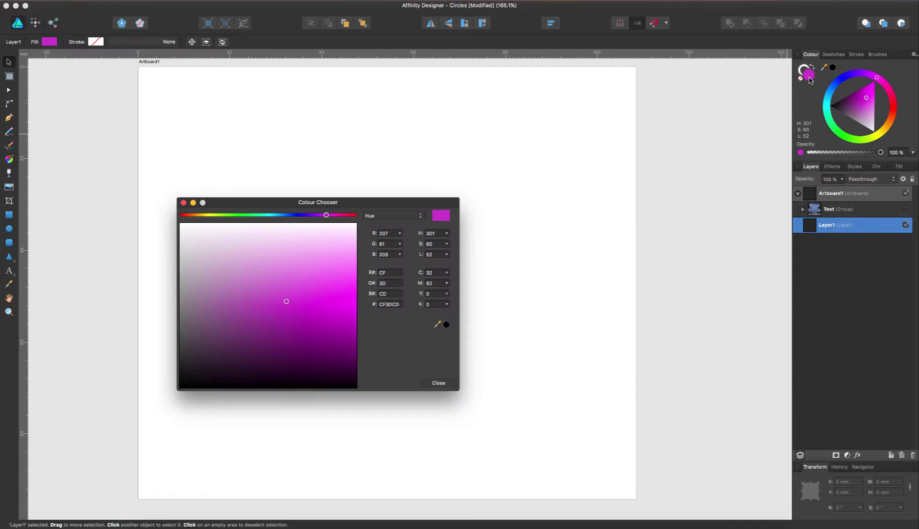
pyautogui.click(308, 300)
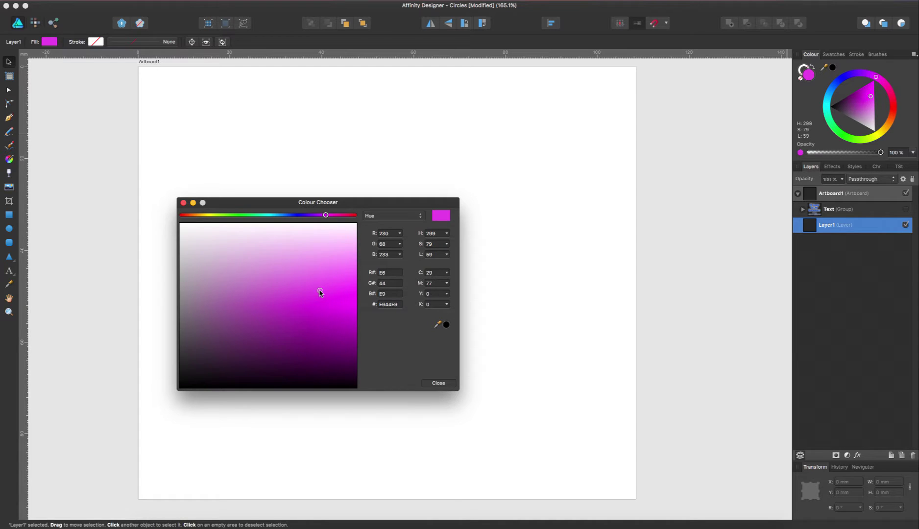
pyautogui.click(317, 310)
pyautogui.click(310, 299)
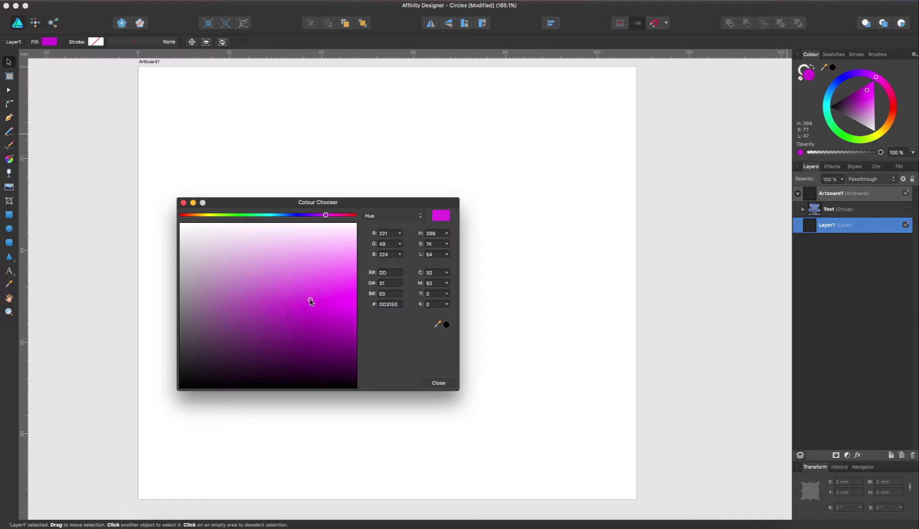
pyautogui.click(183, 203)
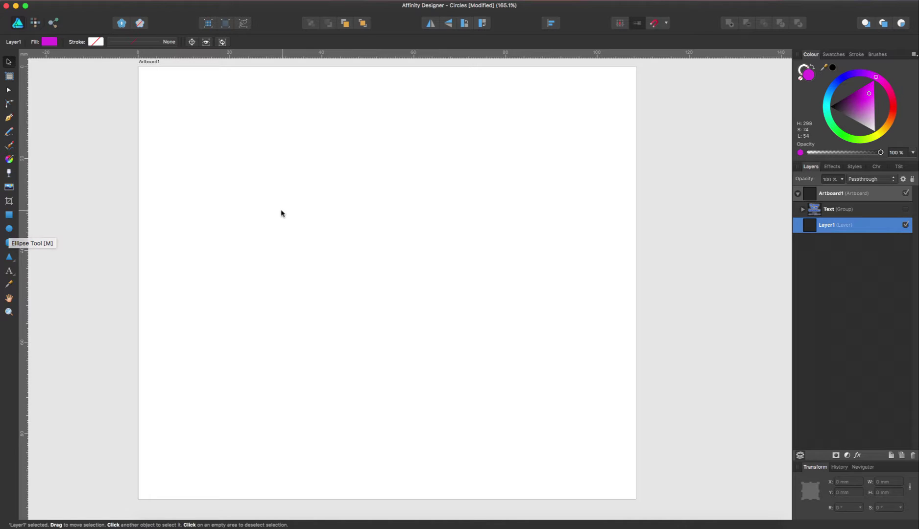
pyautogui.press('m')
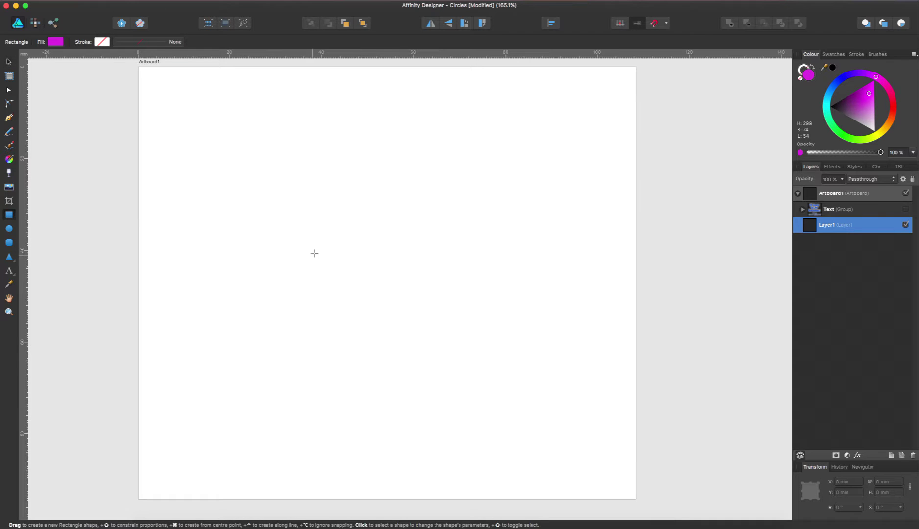
pyautogui.moveTo(310, 211); pyautogui.dragTo(365, 254)
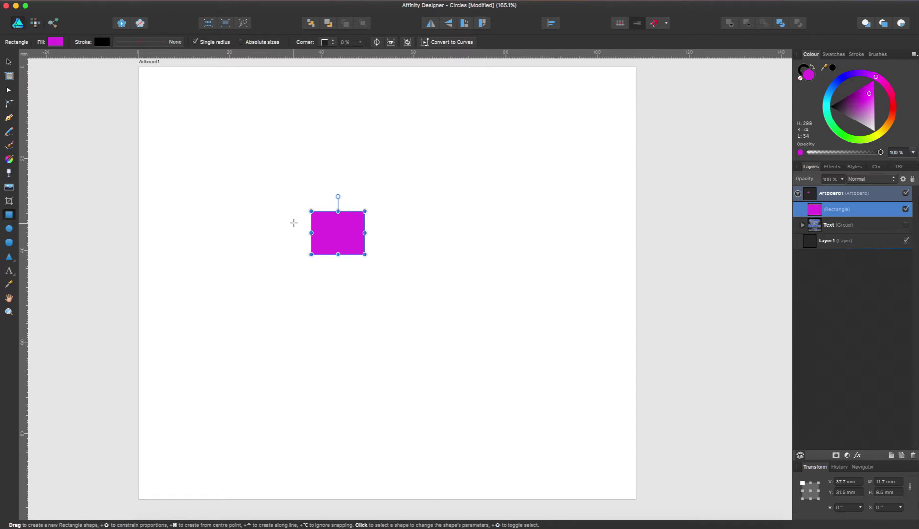
pyautogui.press('super+z')
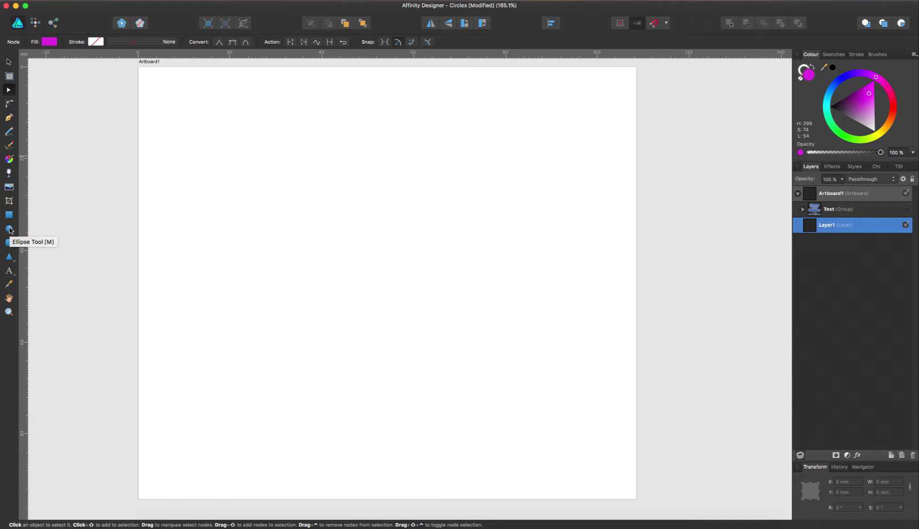
# Draw a magenta circle about 38.6 mm across and position it near the artboard's centre at about X 37.4, Y 32.1 mm
pyautogui.click(10, 228)
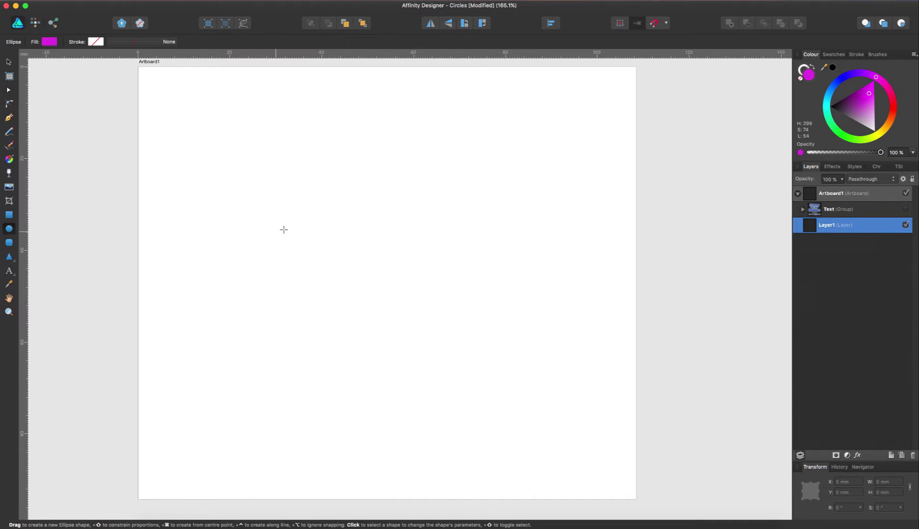
pyautogui.moveTo(294, 214); pyautogui.dragTo(521, 392)
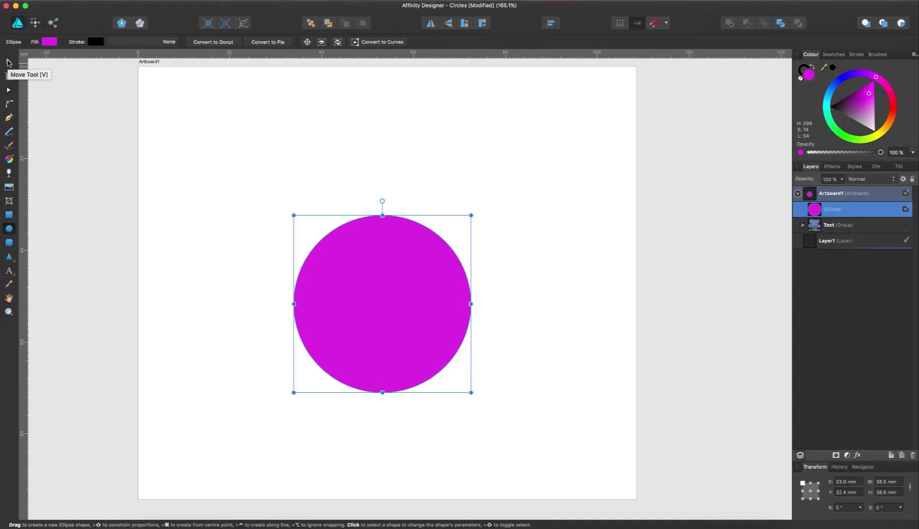
pyautogui.click(9, 62)
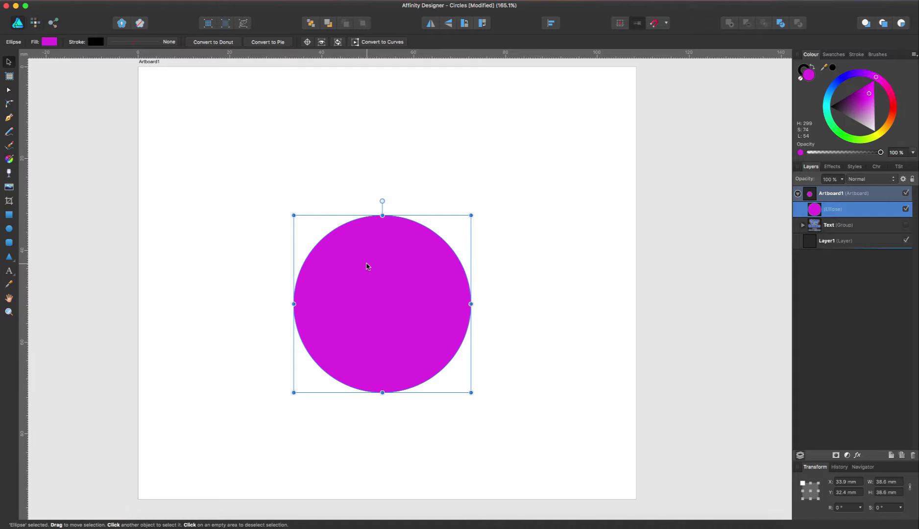
pyautogui.moveTo(368, 266)
pyautogui.mouseDown()
pyautogui.moveTo(386, 254)
pyautogui.moveTo(346, 254)
pyautogui.moveTo(373, 249)
pyautogui.moveTo(383, 265)
pyautogui.mouseUp()
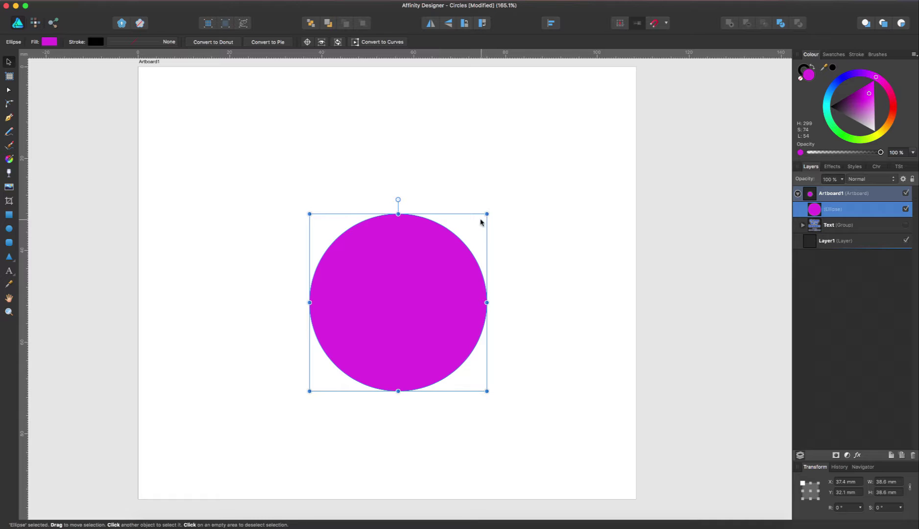
# Try to resize the circle freely from its corner and side, and undo both resizes, keeping the circle selected
pyautogui.moveTo(488, 214); pyautogui.dragTo(470, 223)
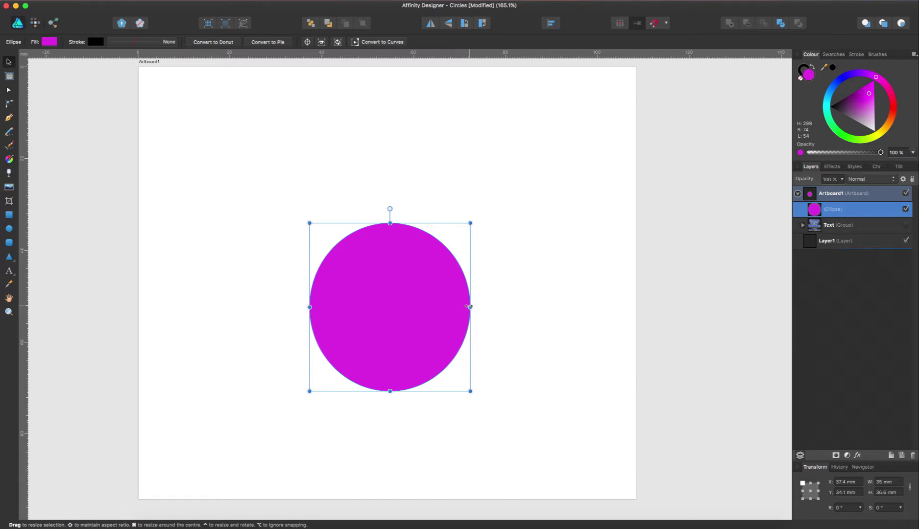
pyautogui.moveTo(468, 307)
pyautogui.mouseDown()
pyautogui.moveTo(437, 305)
pyautogui.moveTo(475, 307)
pyautogui.mouseUp()
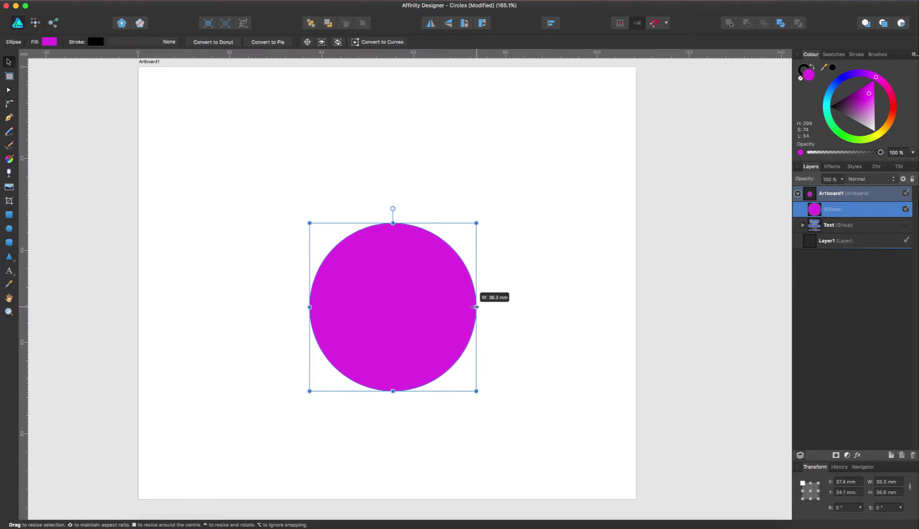
pyautogui.press('super+z')
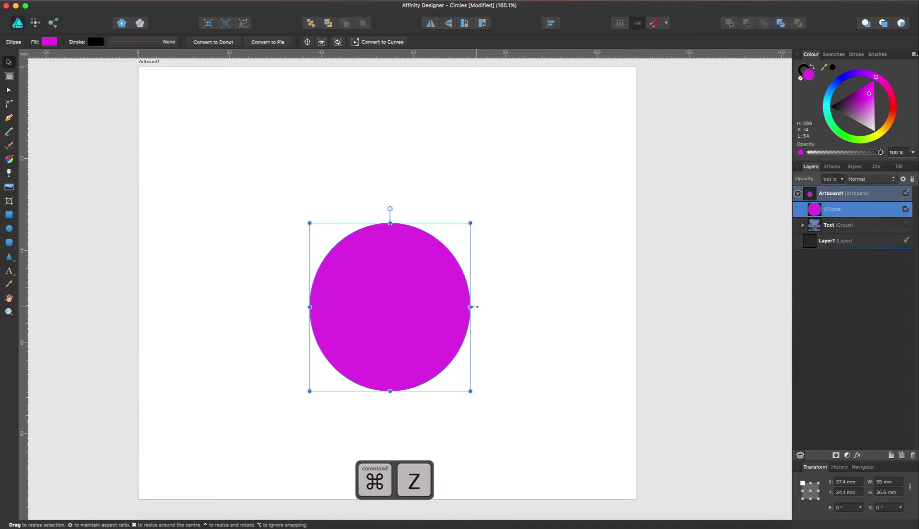
pyautogui.press('super+z')
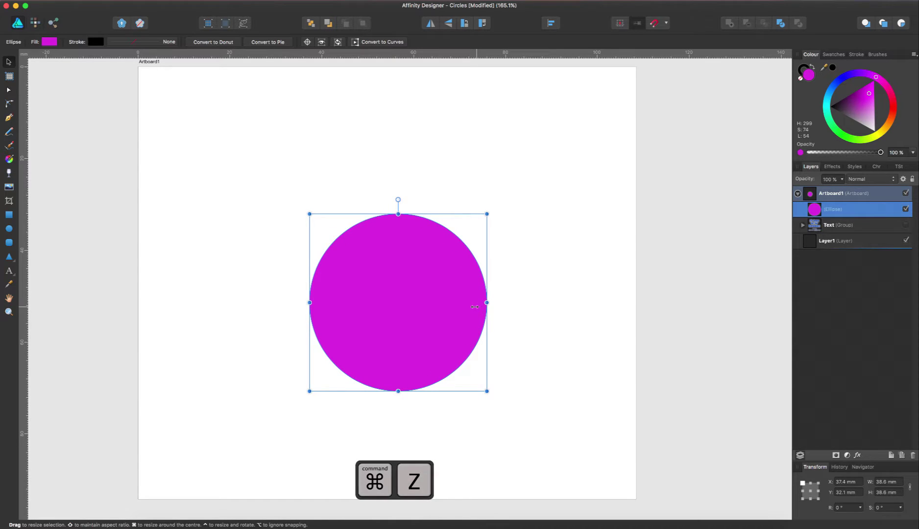
pyautogui.click(448, 176)
pyautogui.click(412, 270)
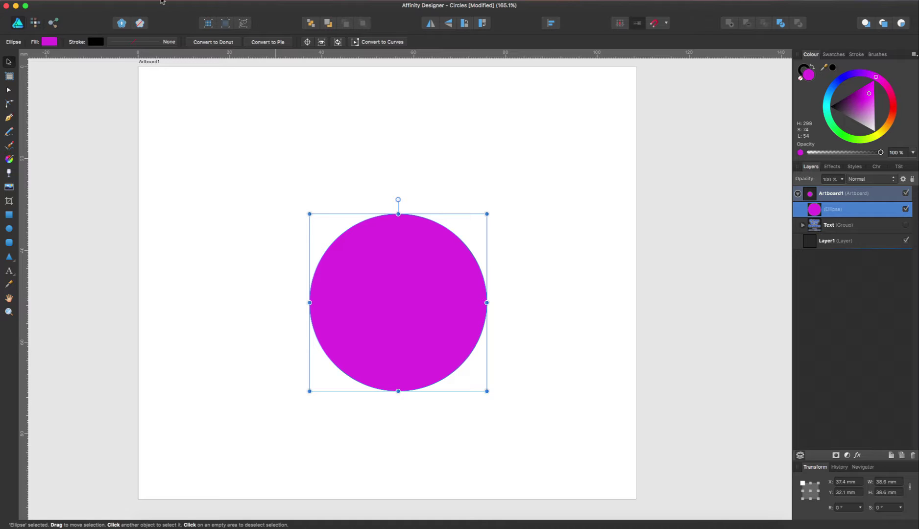
# Look up the Duplicate command and examine the Draw persona's Edit keyboard shortcuts in Preferences
pyautogui.click(120, 0)
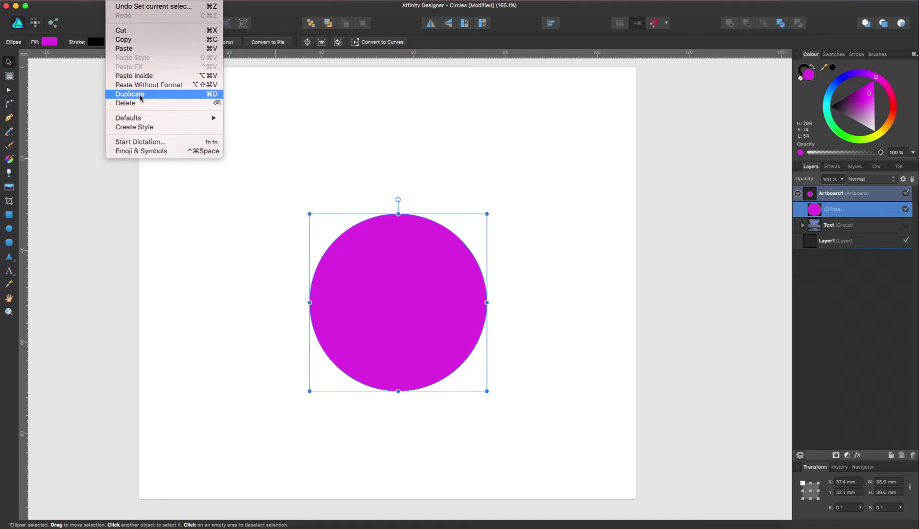
pyautogui.moveTo(39, 0)
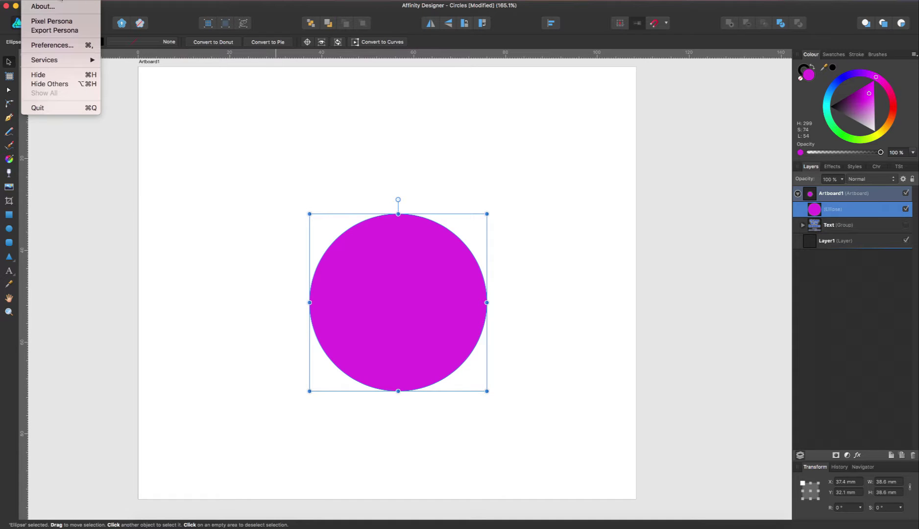
pyautogui.click(64, 48)
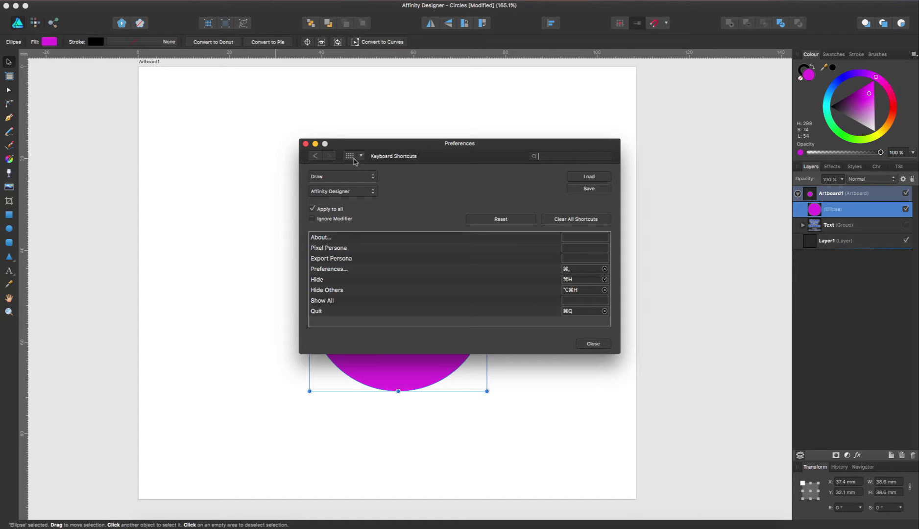
pyautogui.click(359, 156)
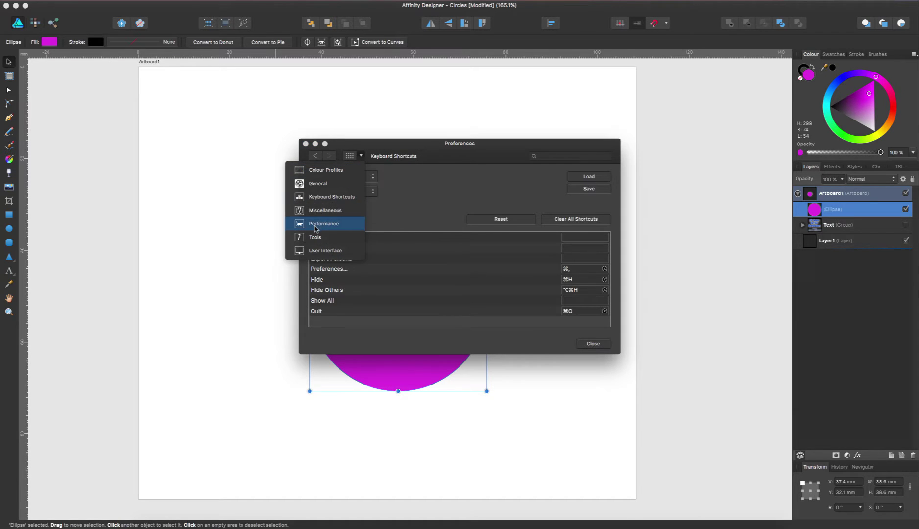
pyautogui.click(399, 180)
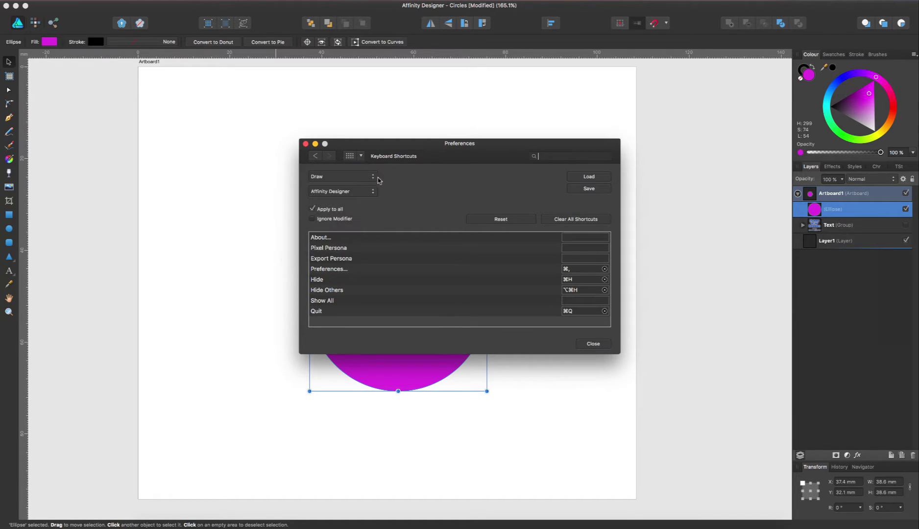
pyautogui.click(372, 177)
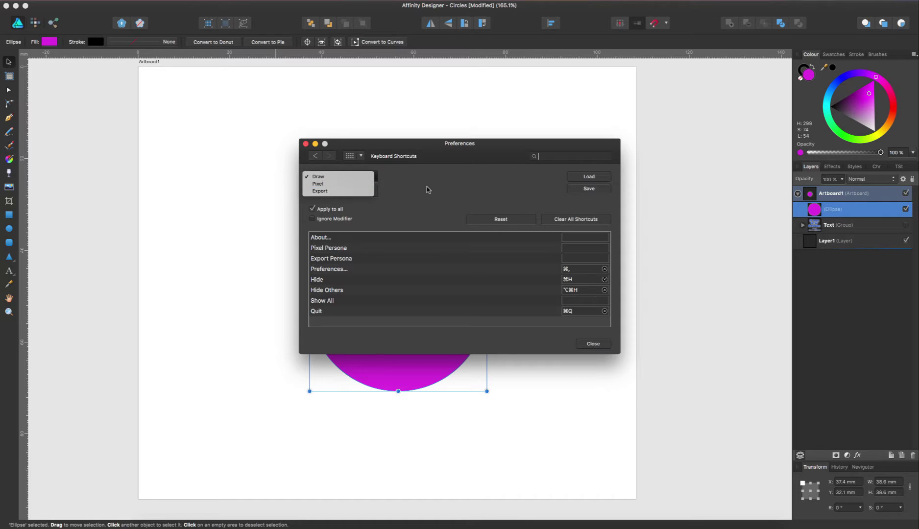
pyautogui.click(357, 176)
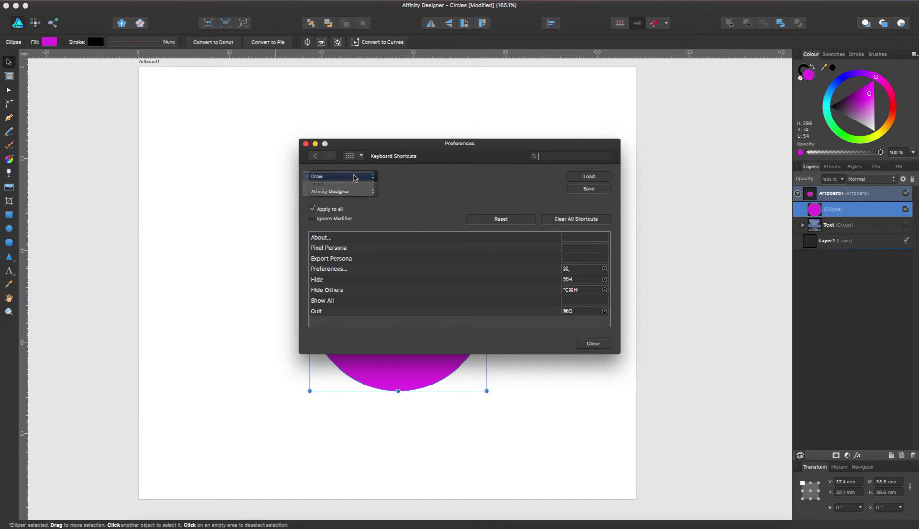
pyautogui.click(372, 192)
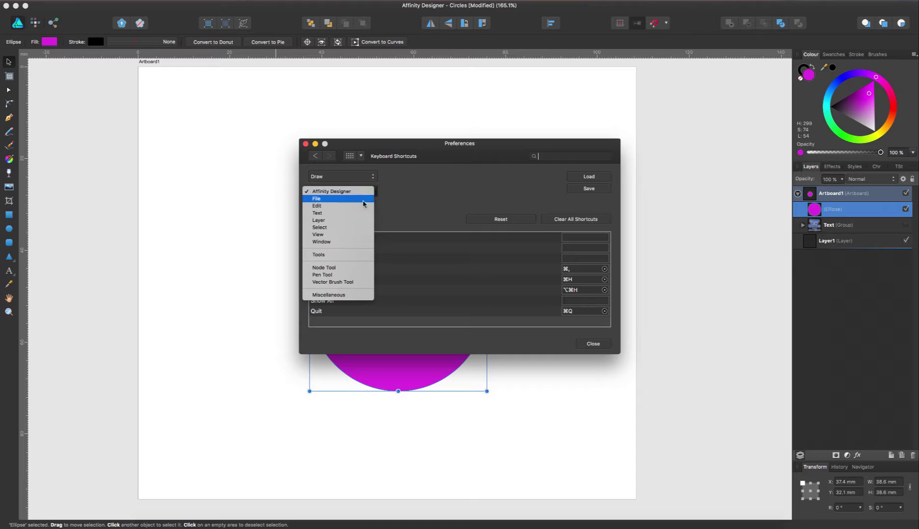
pyautogui.click(361, 207)
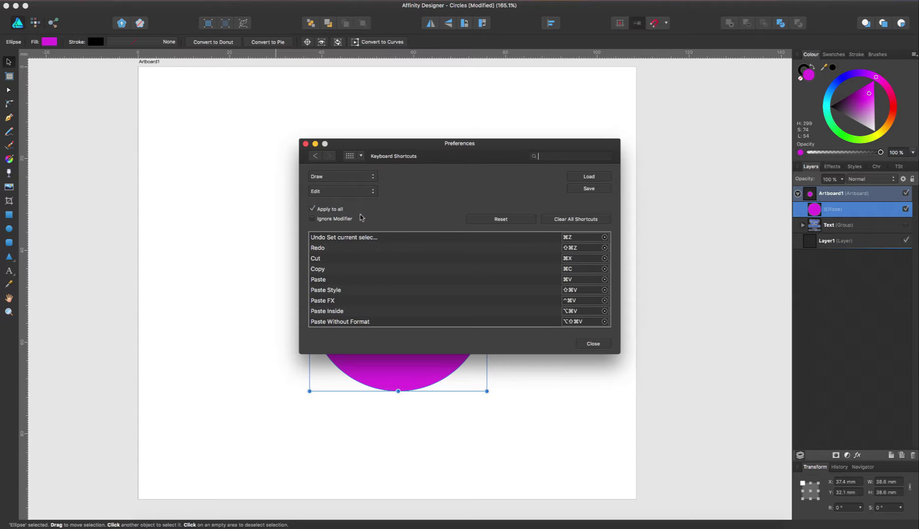
pyautogui.scroll(-5, 437, 270)
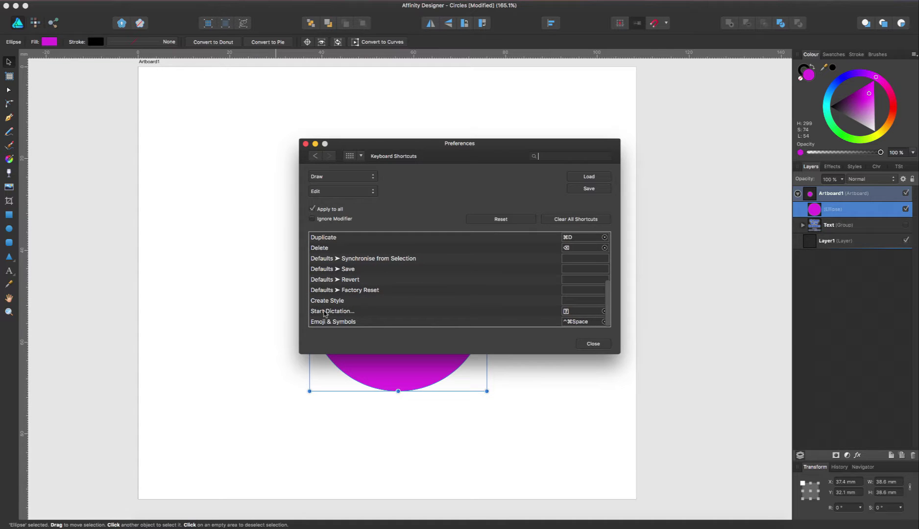
pyautogui.scroll(1, 395, 283)
pyautogui.scroll(3, 394, 282)
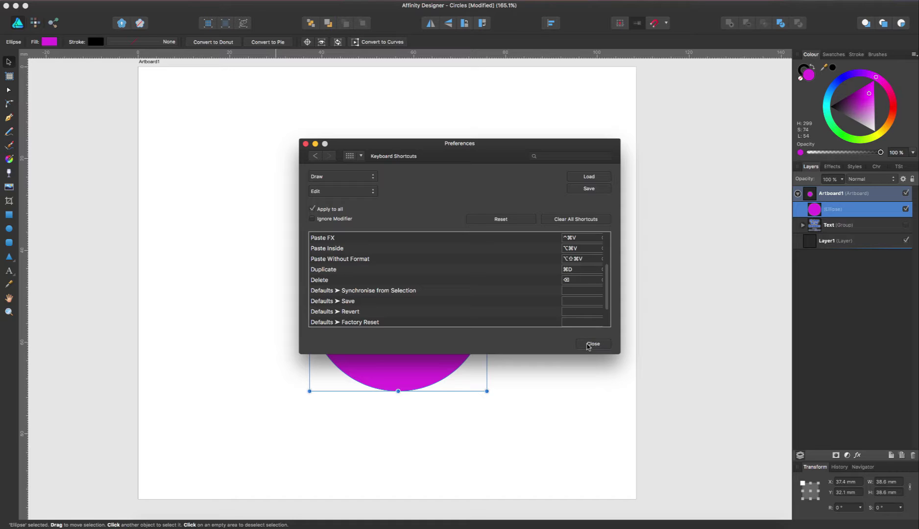
pyautogui.click(593, 343)
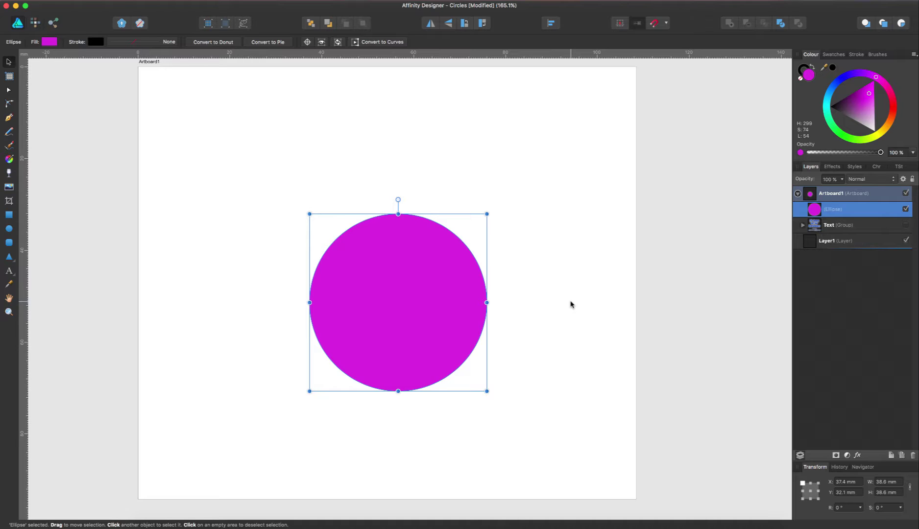
# Duplicate the circle, scale the copy proportionally to about 13.8 mm, and place it overlapping the big circle's upper-left edge as an ear
pyautogui.press('super+d')
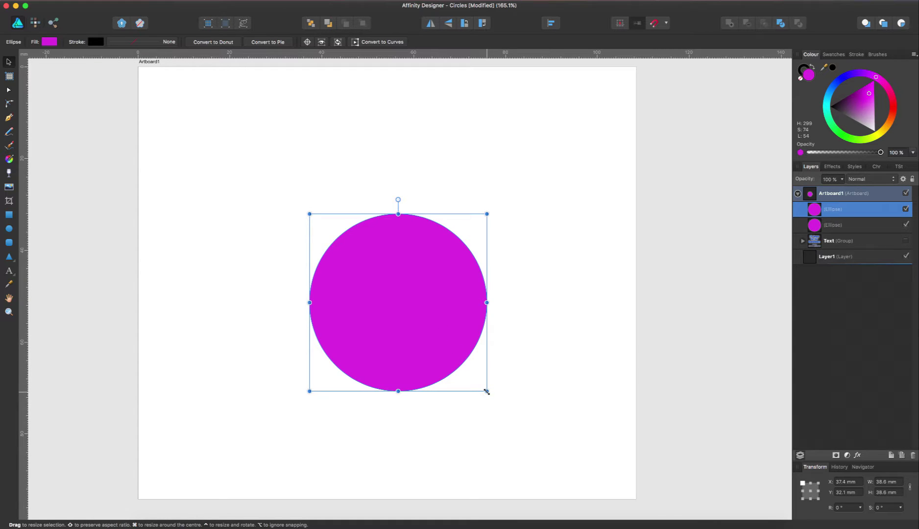
pyautogui.moveTo(487, 391); pyautogui.dragTo(404, 298)
pyautogui.moveTo(403, 297); pyautogui.dragTo(378, 273)
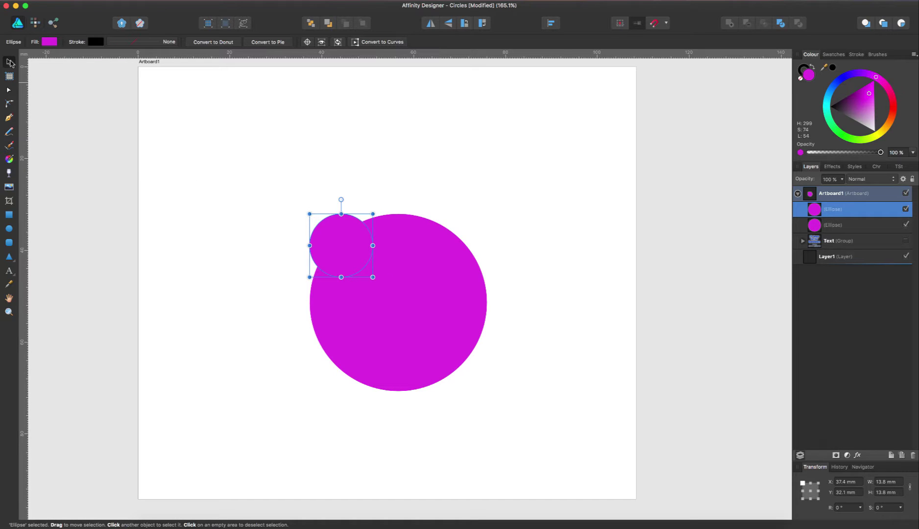
pyautogui.moveTo(350, 258); pyautogui.dragTo(347, 236)
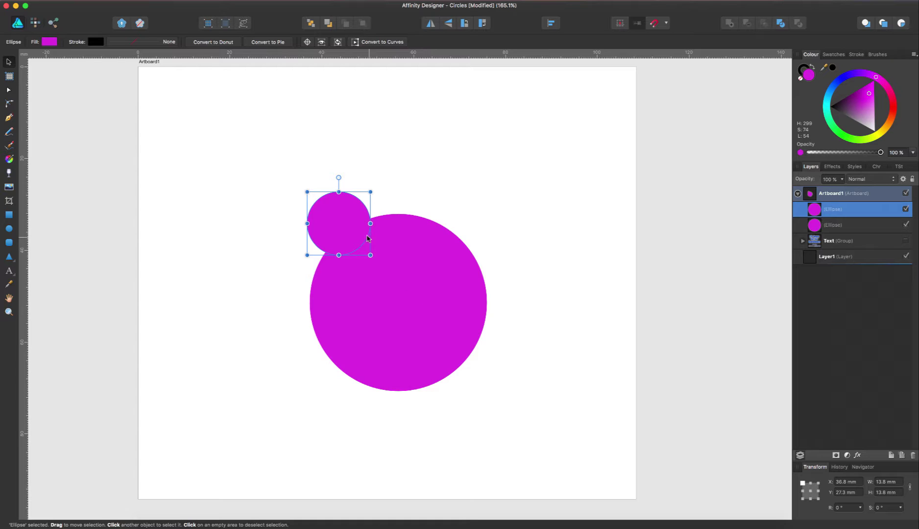
pyautogui.click(410, 287)
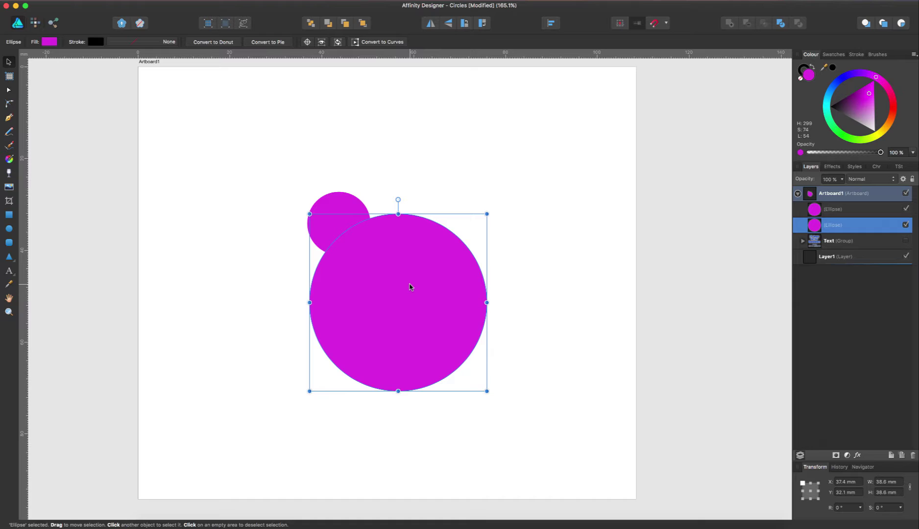
pyautogui.click(499, 158)
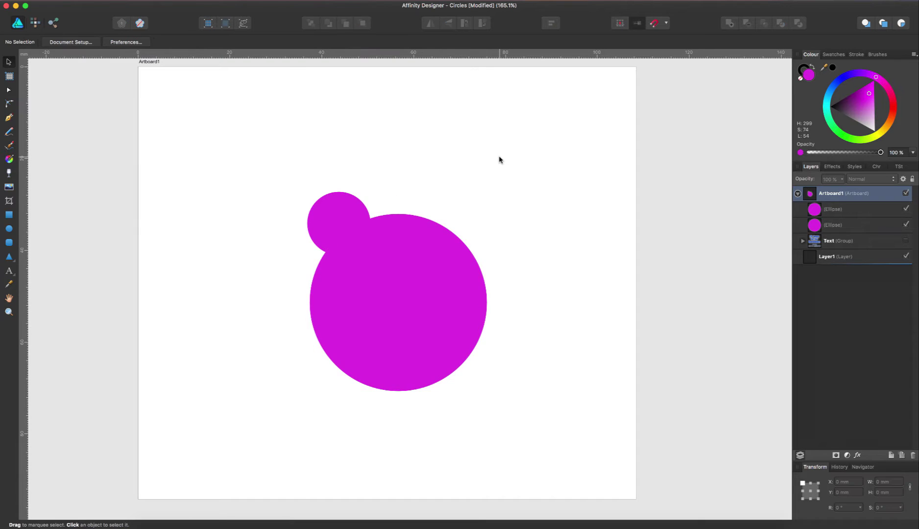
# Duplicate the small circle, recolour the copy muted purple (H 299, S 46, L 47), and shrink it around its centre to about 10.1 mm
pyautogui.click(330, 233)
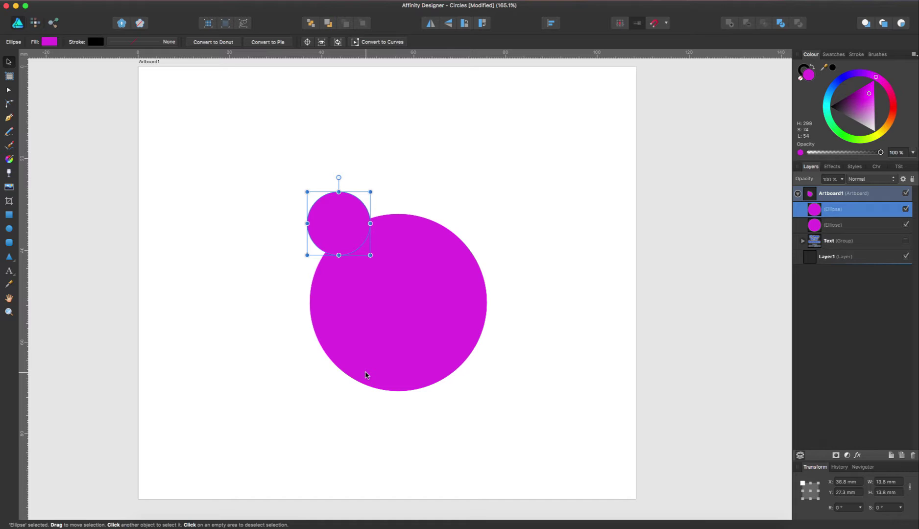
pyautogui.press('super+d')
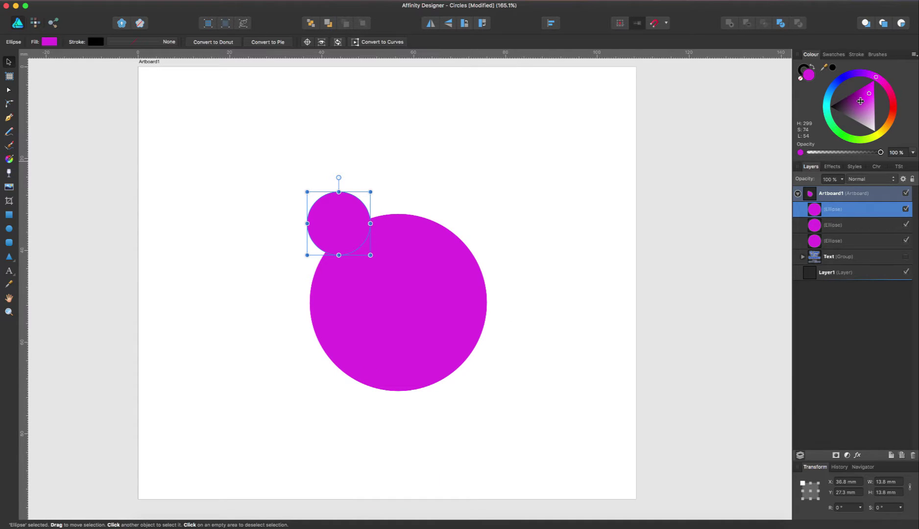
pyautogui.click(860, 101)
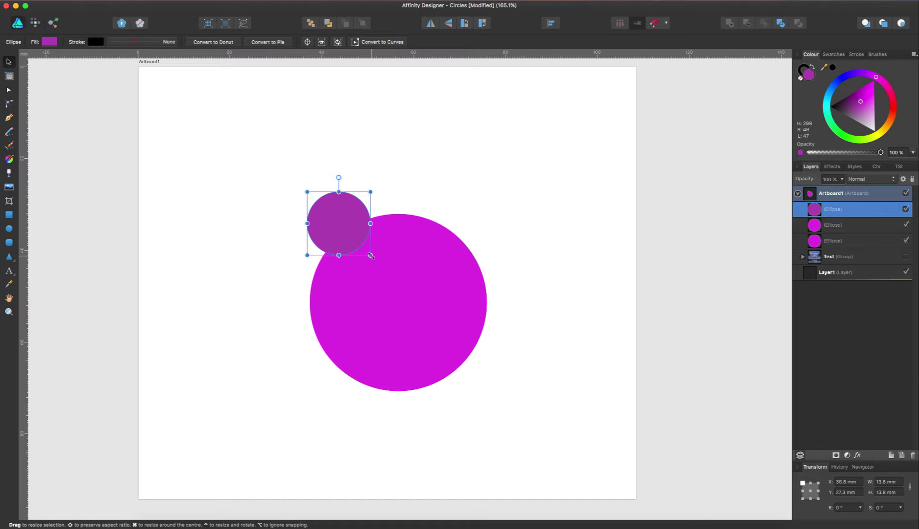
pyautogui.moveTo(371, 255); pyautogui.dragTo(363, 246)
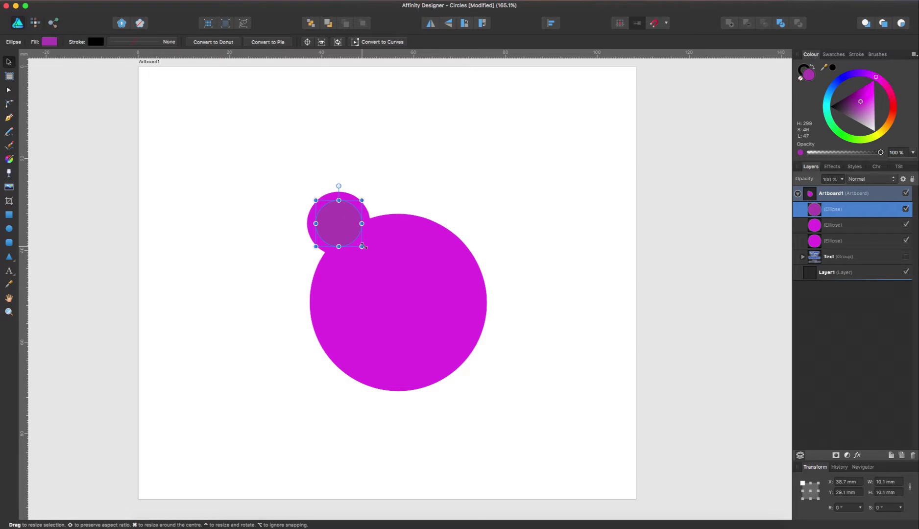
pyautogui.click(461, 177)
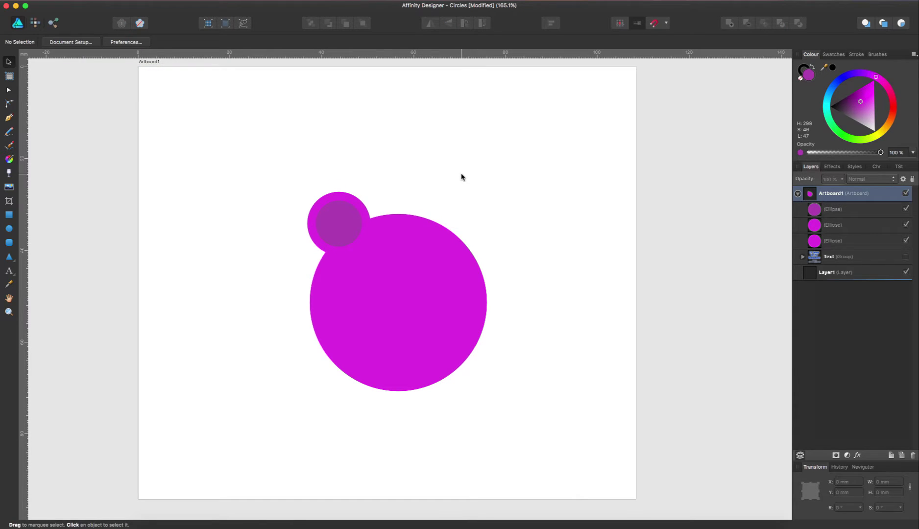
# Group the muted purple circle with the small magenta circle beneath it and name the group Left Ear
pyautogui.click(851, 214)
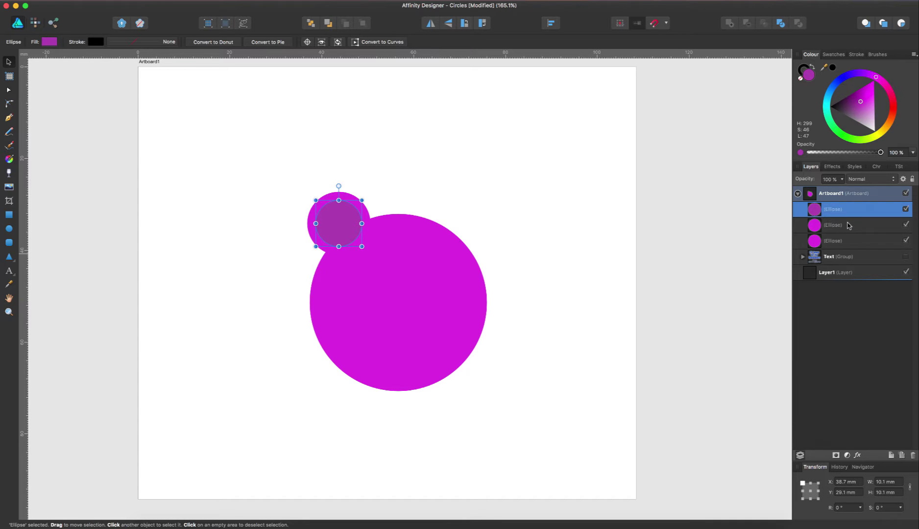
pyautogui.click(849, 224)
pyautogui.click(850, 211)
pyautogui.keyDown('shift'); pyautogui.click(849, 229); pyautogui.keyUp('shift')
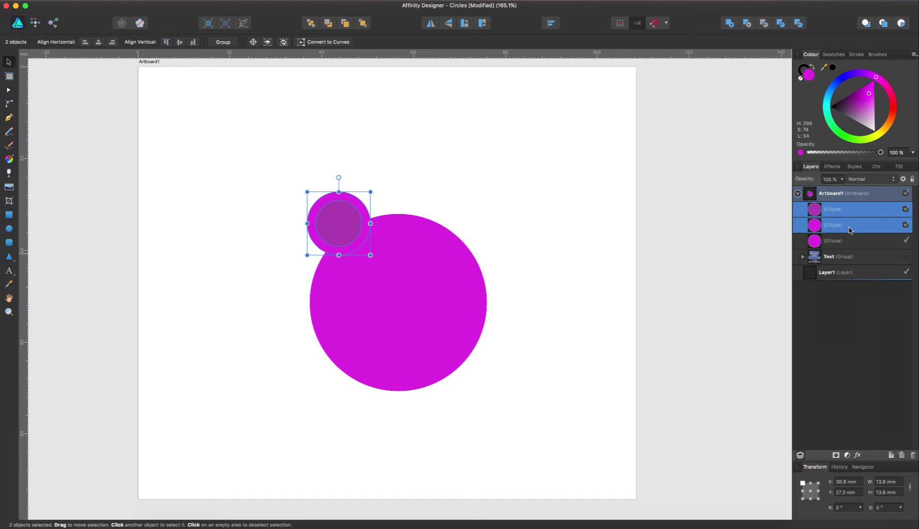
pyautogui.press('super+g')
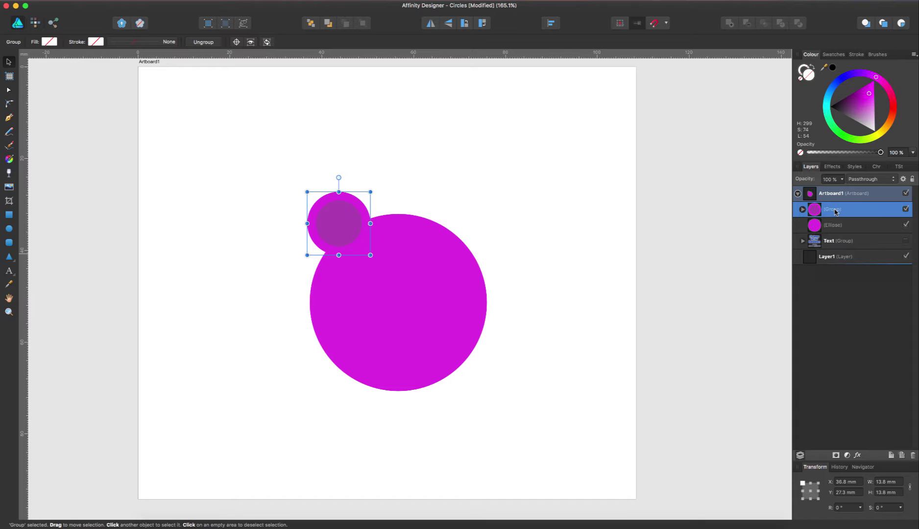
pyautogui.doubleClick(835, 210)
pyautogui.write('L')
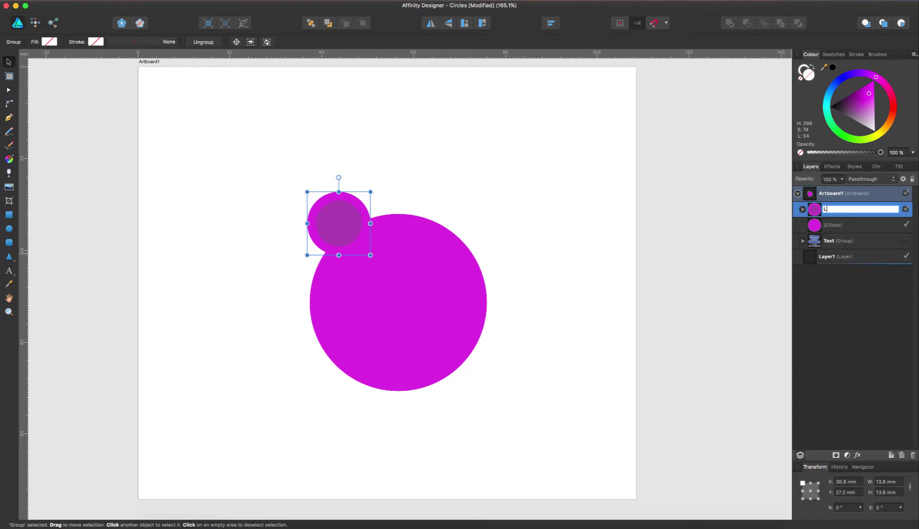
pyautogui.write('eft Ear')
pyautogui.press('Return')
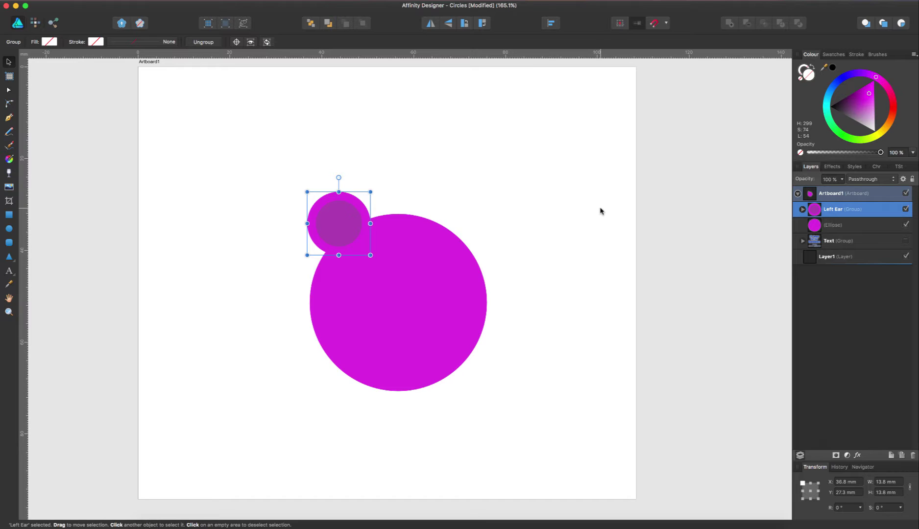
# Duplicate the Left Ear group in place and flip the copy horizontally
pyautogui.press('super+d')
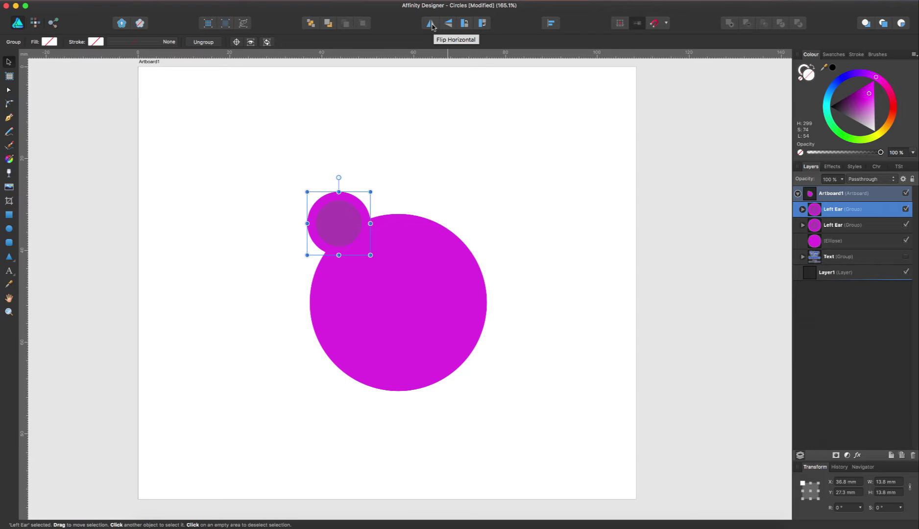
pyautogui.click(431, 24)
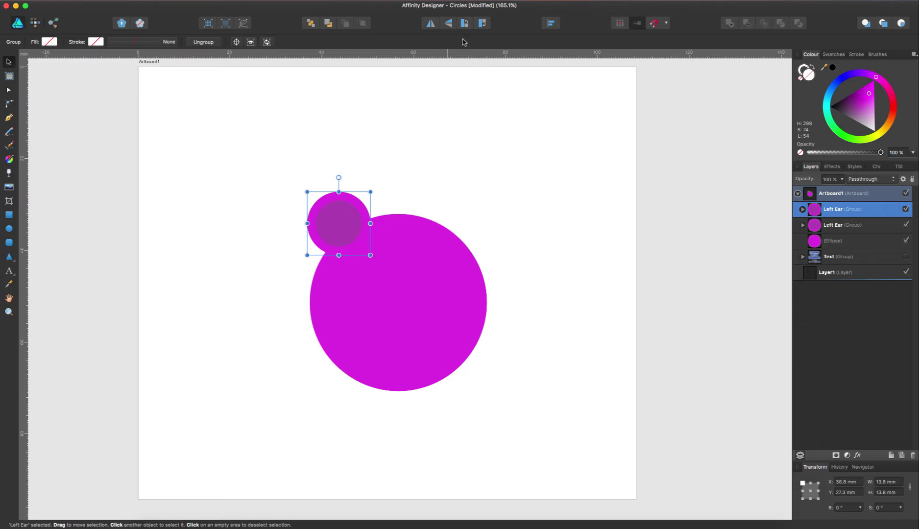
pyautogui.click(432, 24)
# Rename the lower of the two Left Ear groups as Right Ear
pyautogui.click(836, 225)
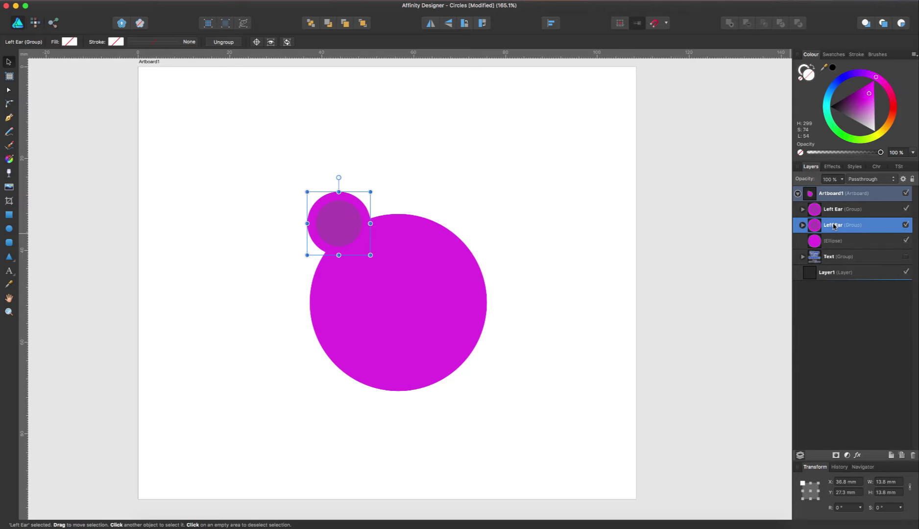
pyautogui.doubleClick(834, 226)
pyautogui.write('Right ~L')
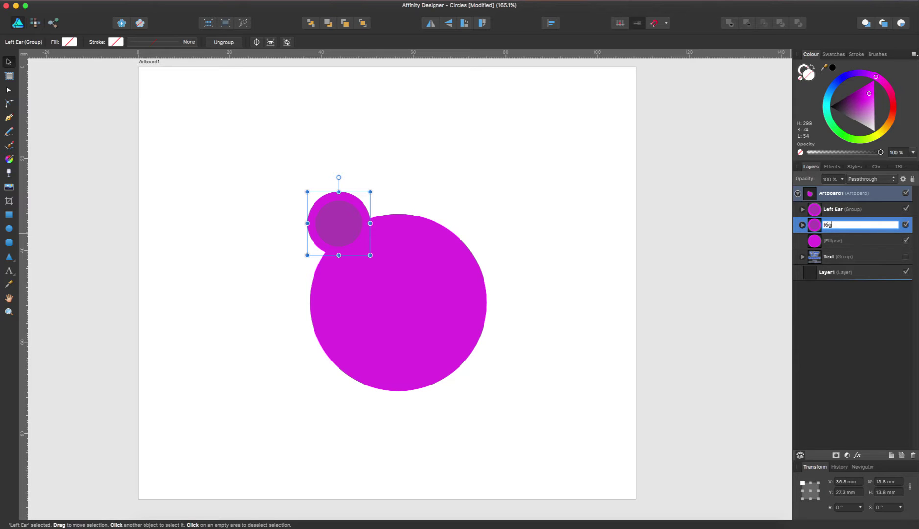
pyautogui.press('BackSpace')
pyautogui.press('BackSpace')
pyautogui.write('Ear')
pyautogui.press('Return')
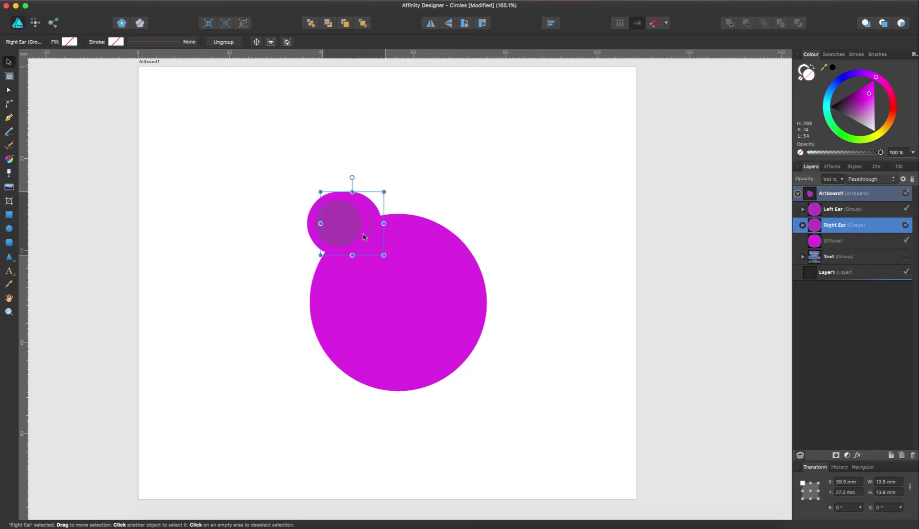
# Move the Right Ear group to the head's upper-right edge at about X 63 mm, level with the left ear
pyautogui.moveTo(346, 238); pyautogui.dragTo(462, 207)
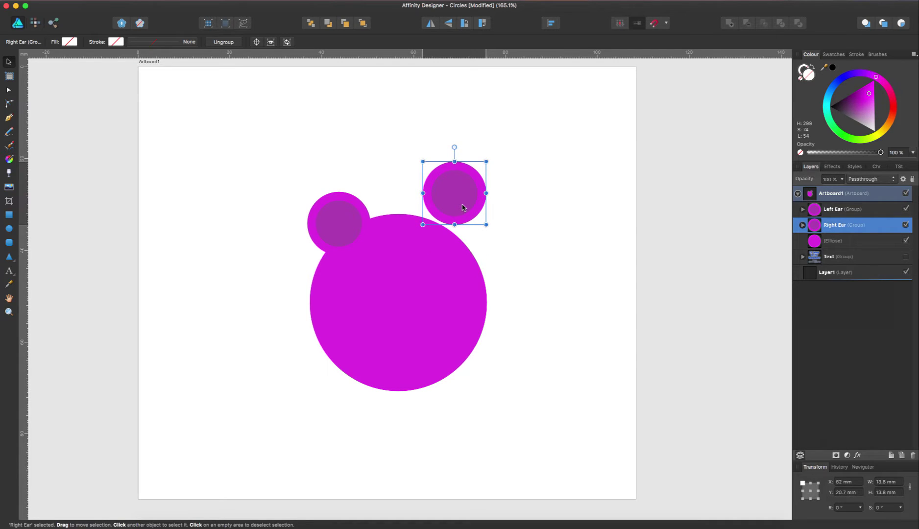
pyautogui.press('super+z')
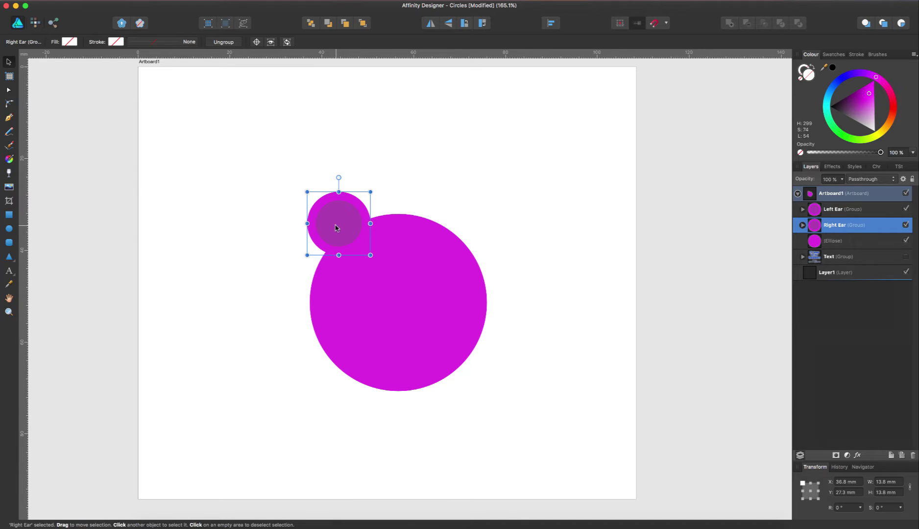
pyautogui.moveTo(338, 225); pyautogui.dragTo(443, 177)
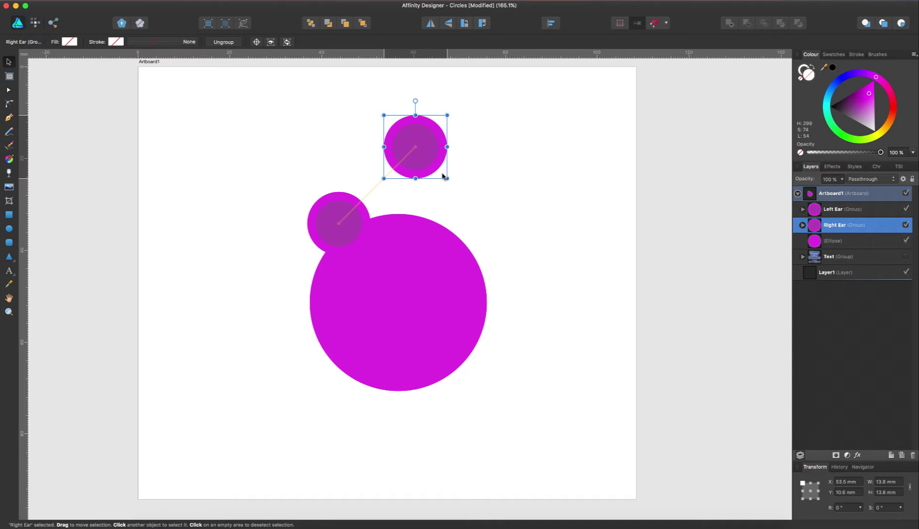
pyautogui.moveTo(378, 136); pyautogui.dragTo(460, 193)
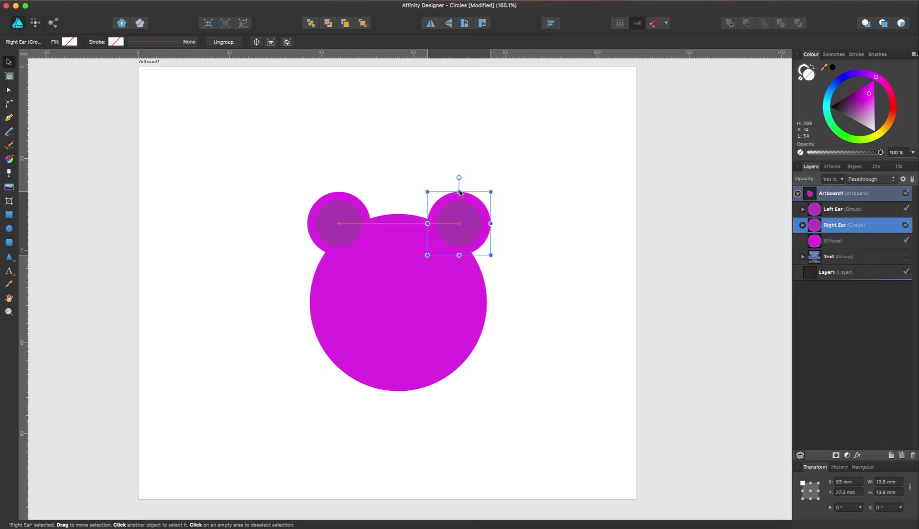
pyautogui.click(426, 140)
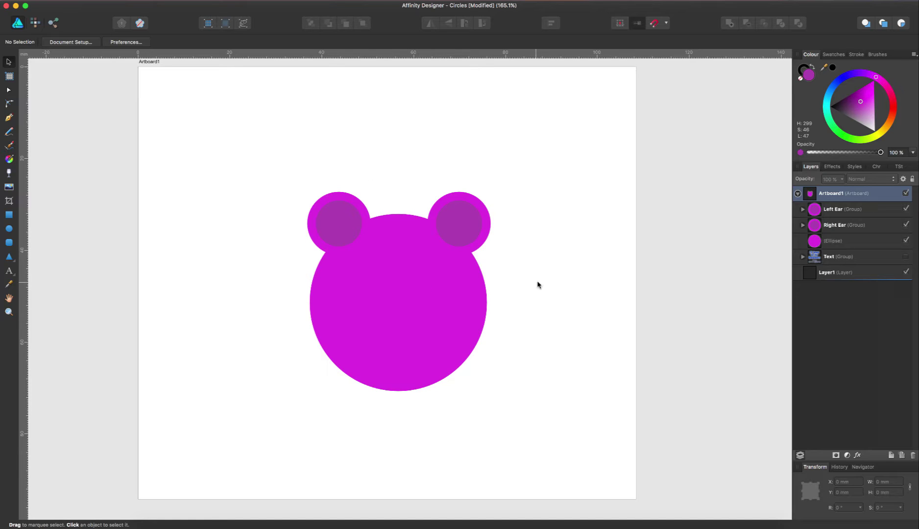
# Duplicate the Right Ear group and move the lower copy onto the empty area right of the head, at about X 83 mm, Y 34.6 mm
pyautogui.click(842, 225)
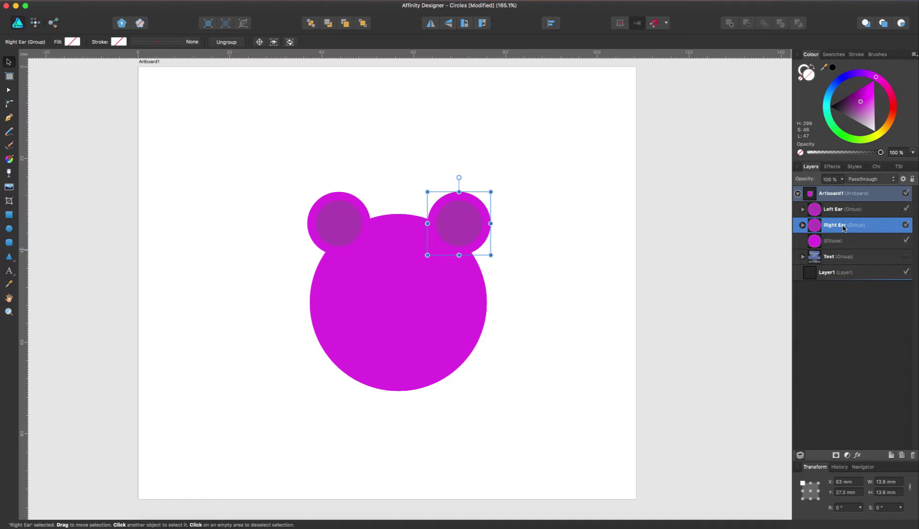
pyautogui.press('super+d')
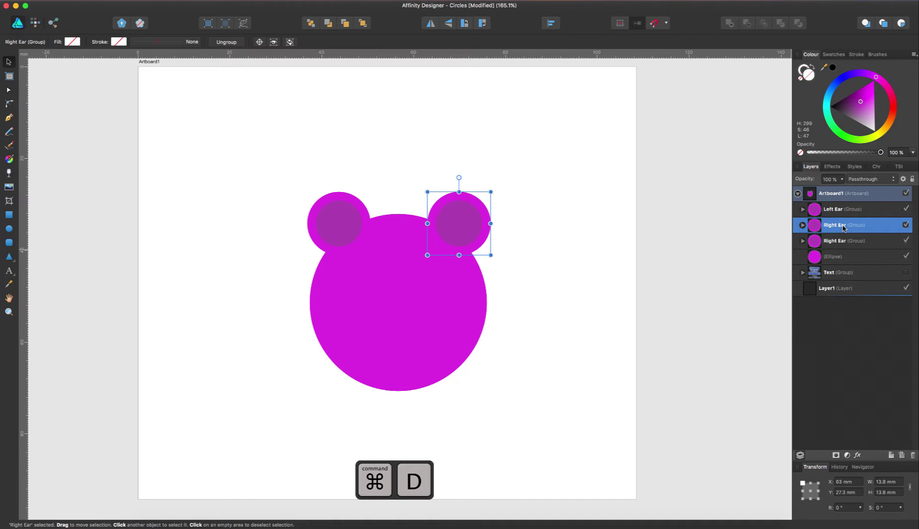
pyautogui.click(845, 241)
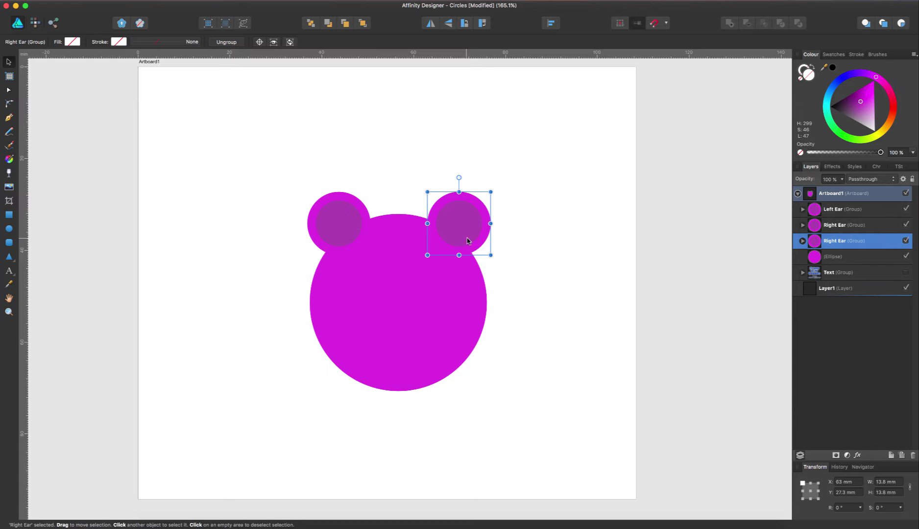
pyautogui.moveTo(467, 242); pyautogui.dragTo(559, 275)
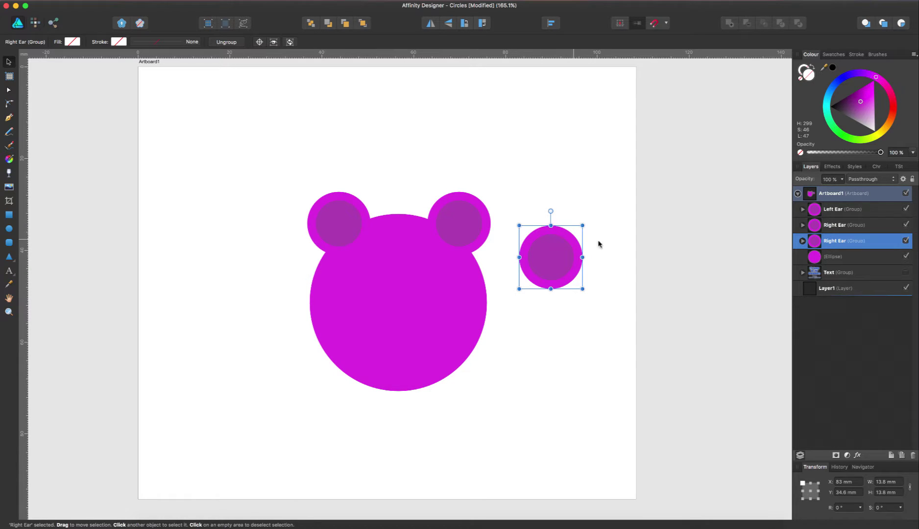
# Expand the separate ear copy's group and rename it as Left Eye
pyautogui.click(803, 241)
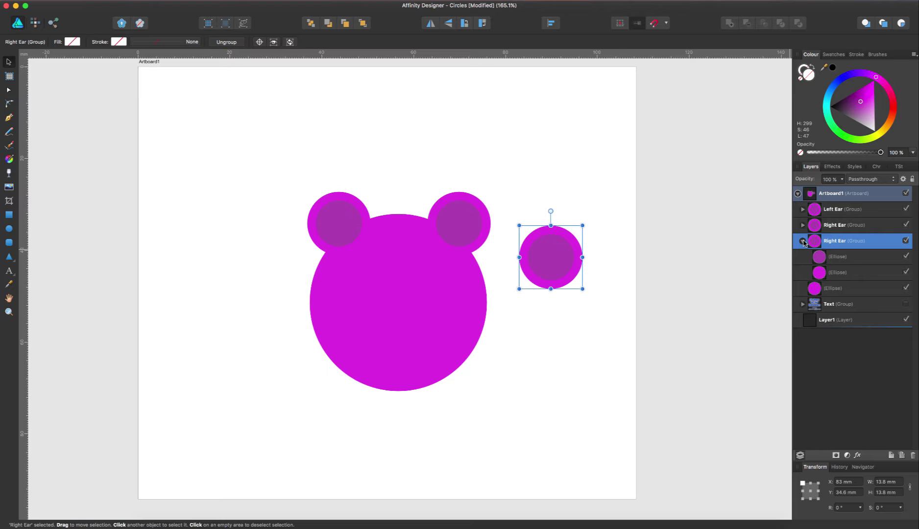
pyautogui.doubleClick(832, 242)
pyautogui.click(832, 242)
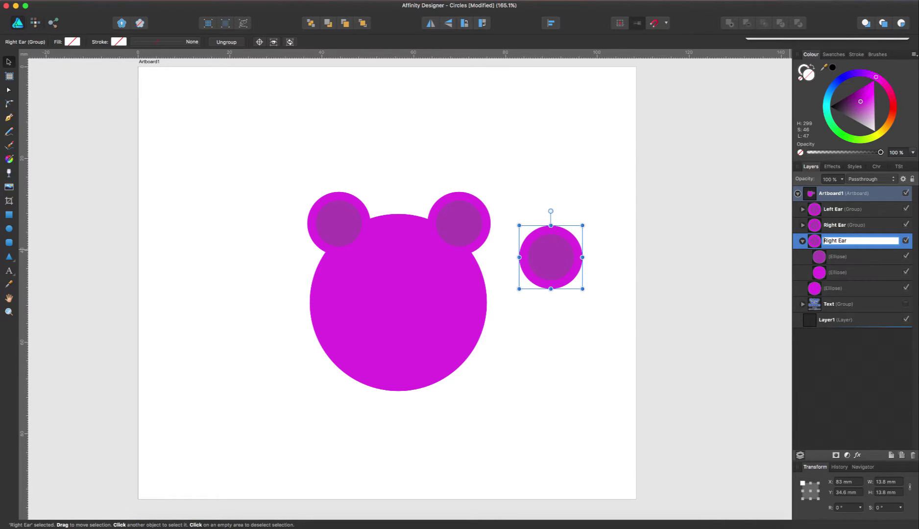
pyautogui.press('shift+super+Right')
pyautogui.write('Left E')
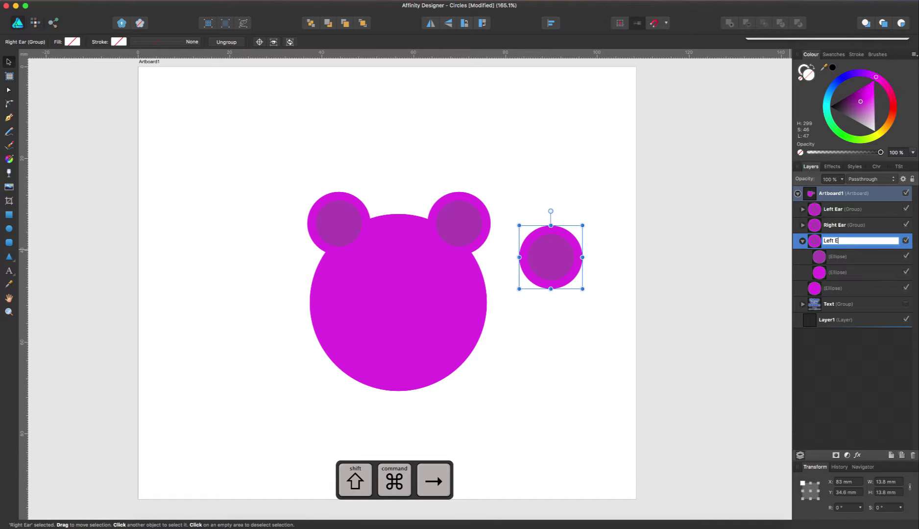
pyautogui.write('ye')
pyautogui.press('Return')
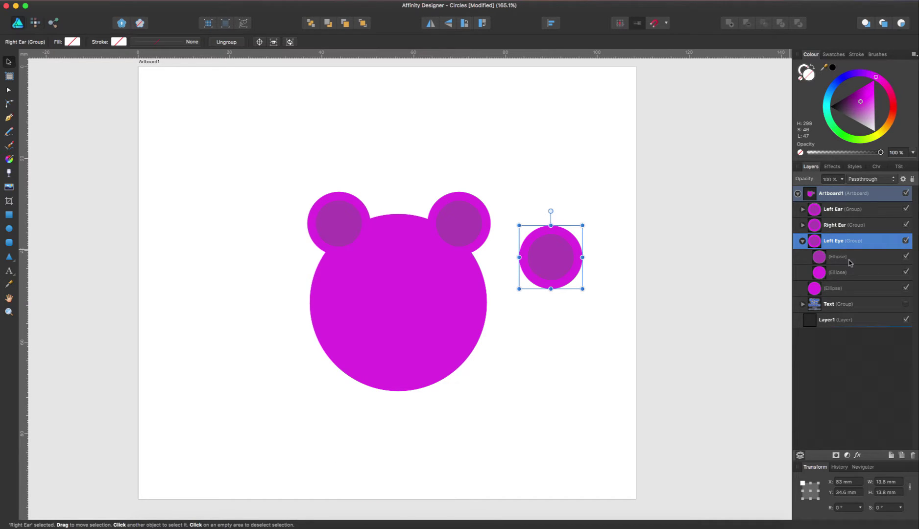
# Fill the inner circle of the Left Eye group with black and its outer circle with white
pyautogui.click(850, 263)
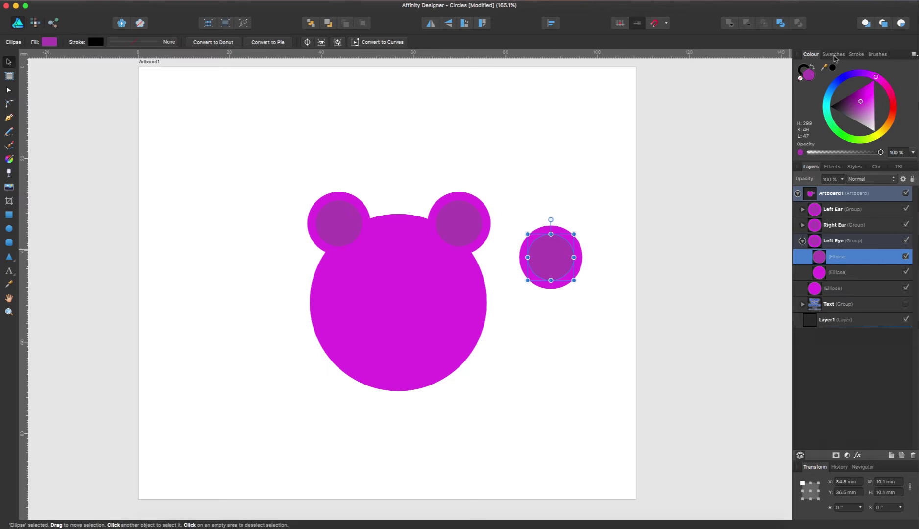
pyautogui.click(836, 55)
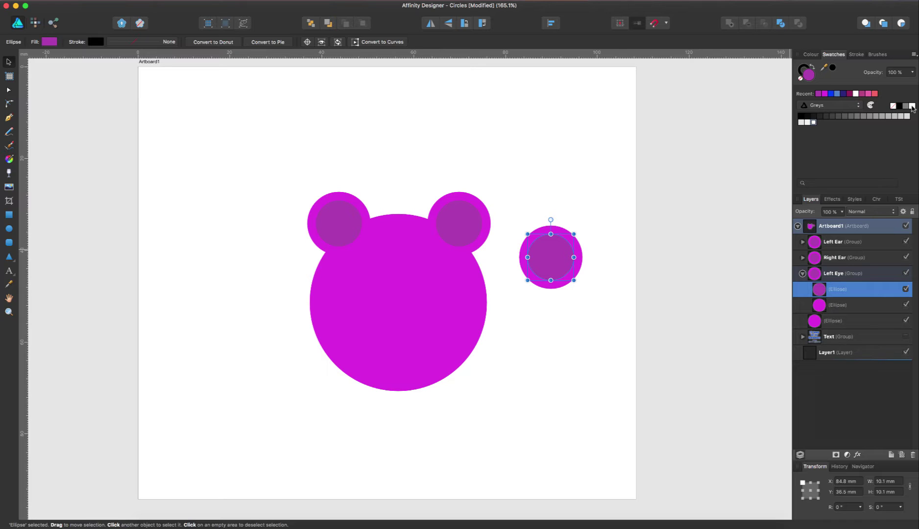
pyautogui.click(912, 107)
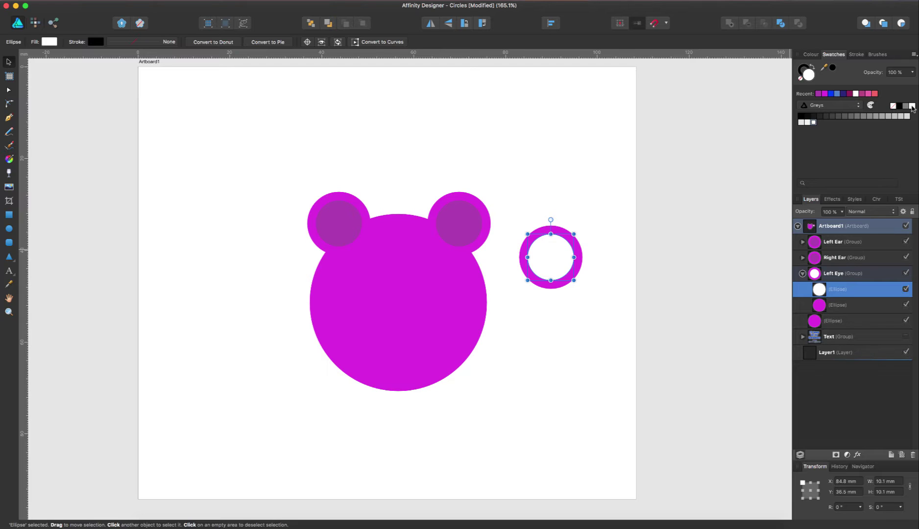
pyautogui.click(901, 107)
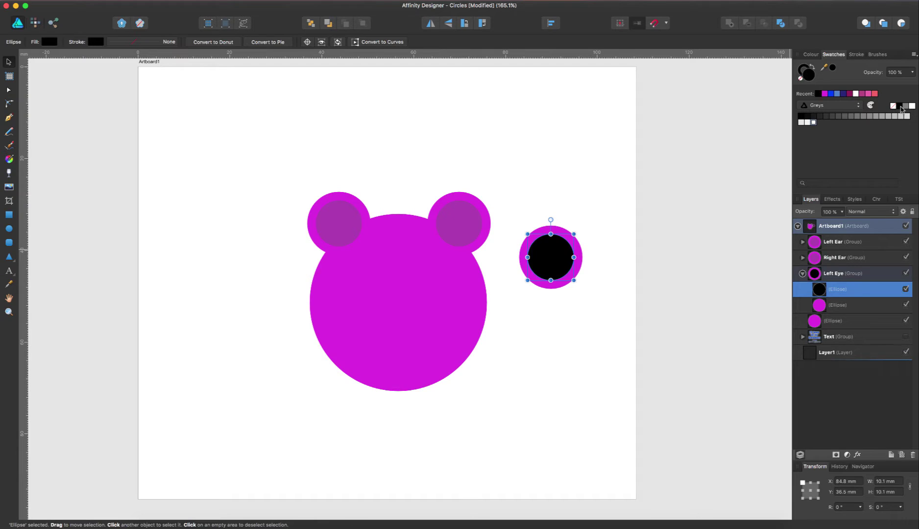
pyautogui.click(863, 307)
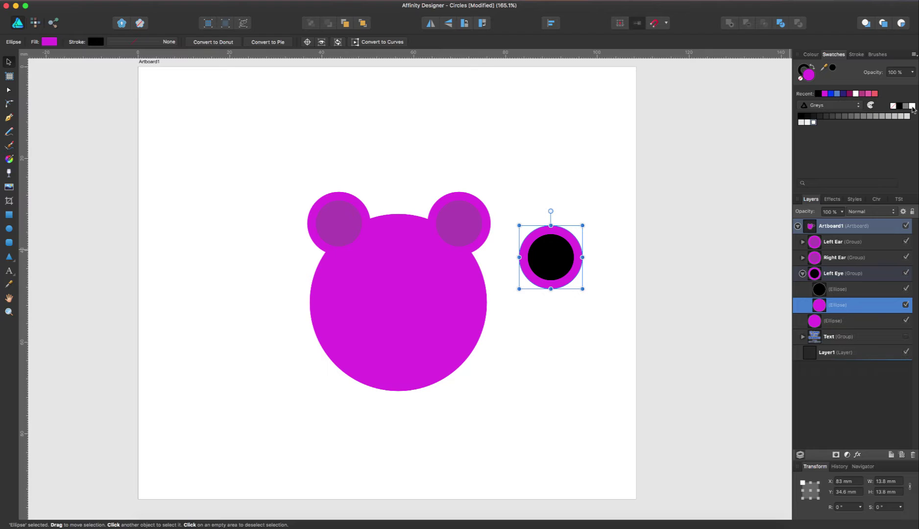
pyautogui.click(856, 94)
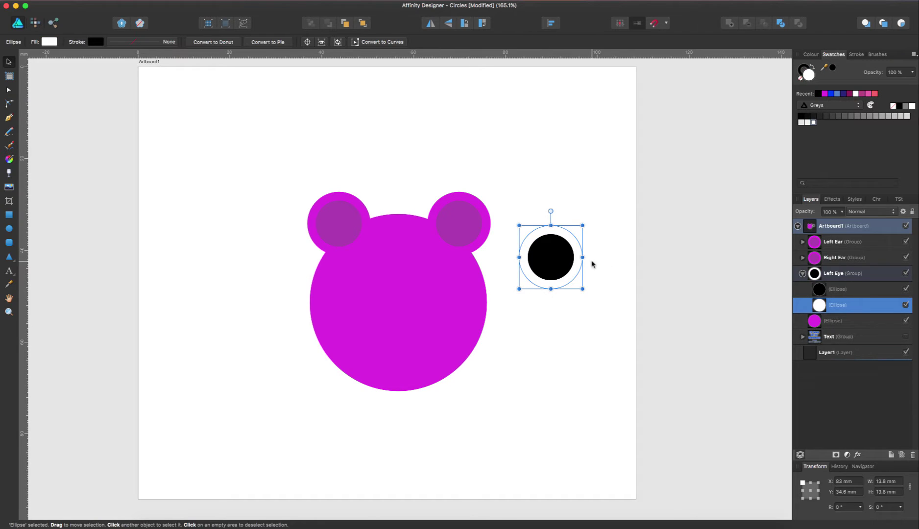
# Duplicate the black eye circle, fill the copy white, and shrink it to about 3.1 mm as a highlight near the black circle's right edge
pyautogui.click(559, 266)
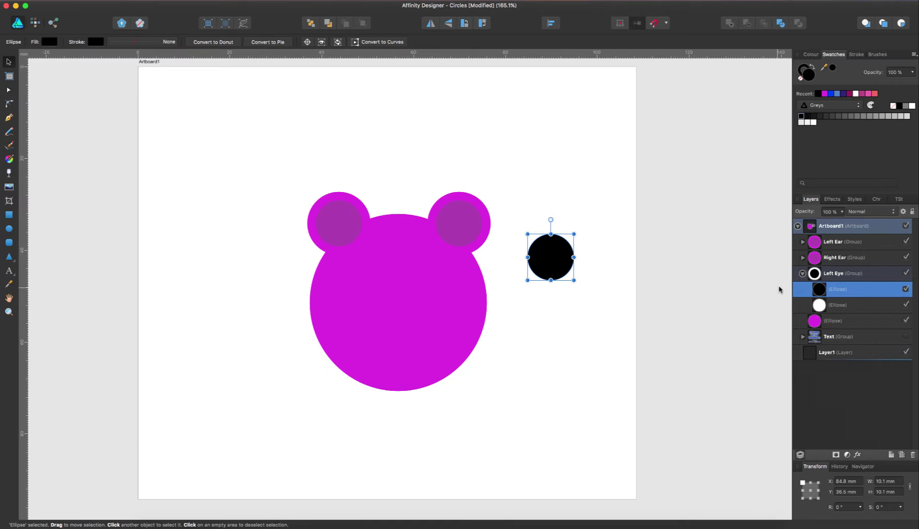
pyautogui.press('super+d')
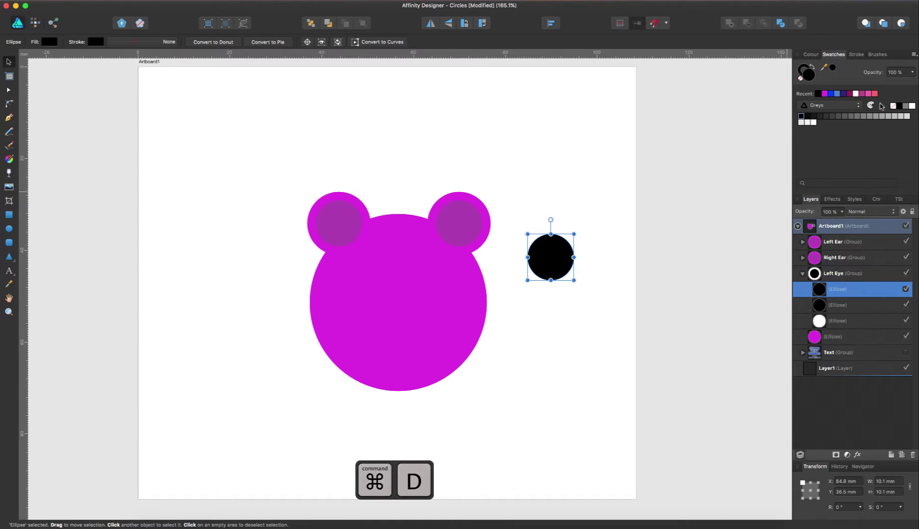
pyautogui.click(912, 106)
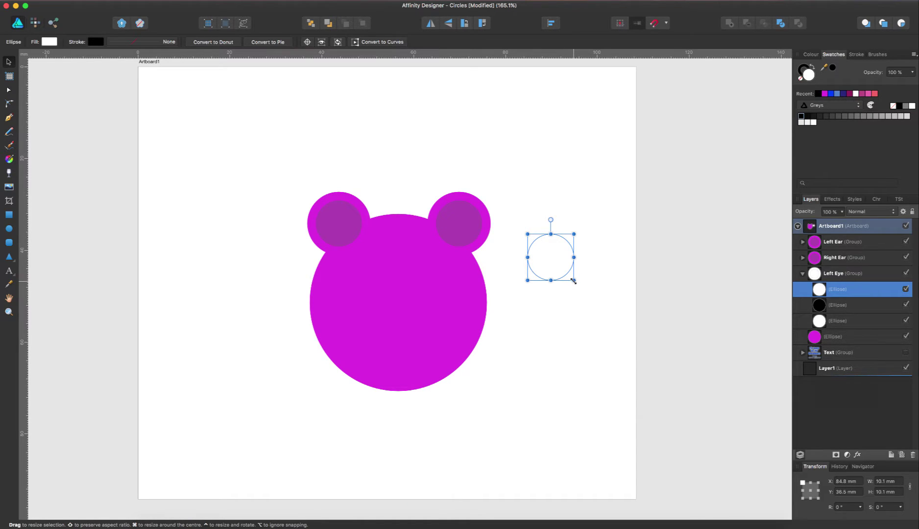
pyautogui.moveTo(573, 281); pyautogui.dragTo(567, 259)
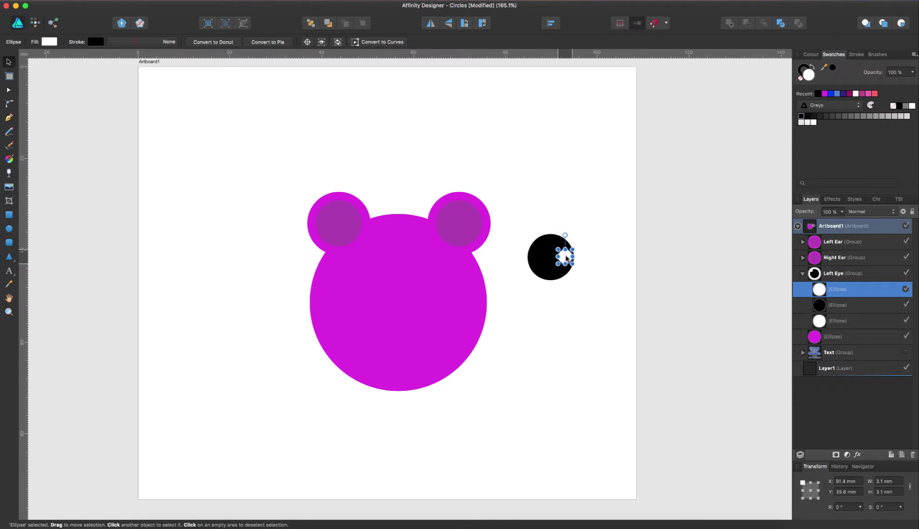
pyautogui.click(576, 310)
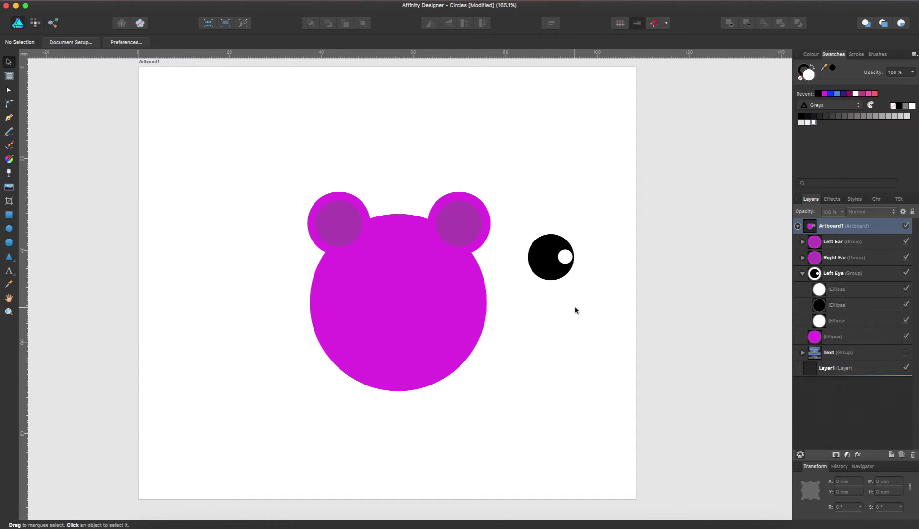
# Move the Left Eye group onto the head below the left ear and shrink it to about 10.6 × 9.9 mm
pyautogui.click(851, 275)
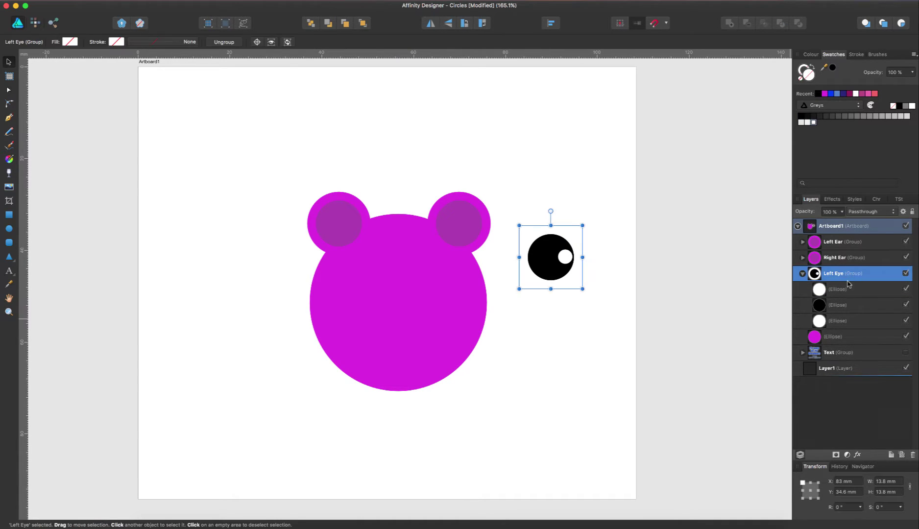
pyautogui.click(803, 275)
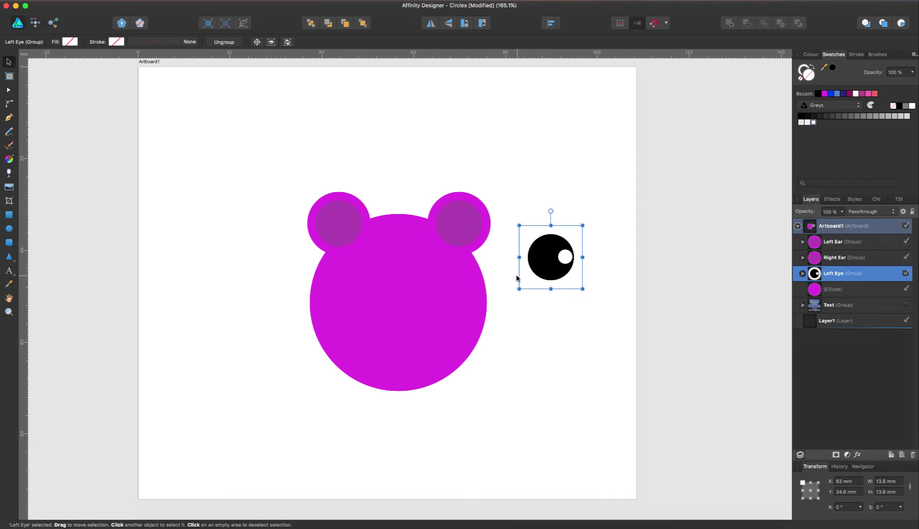
pyautogui.moveTo(529, 275); pyautogui.dragTo(336, 307)
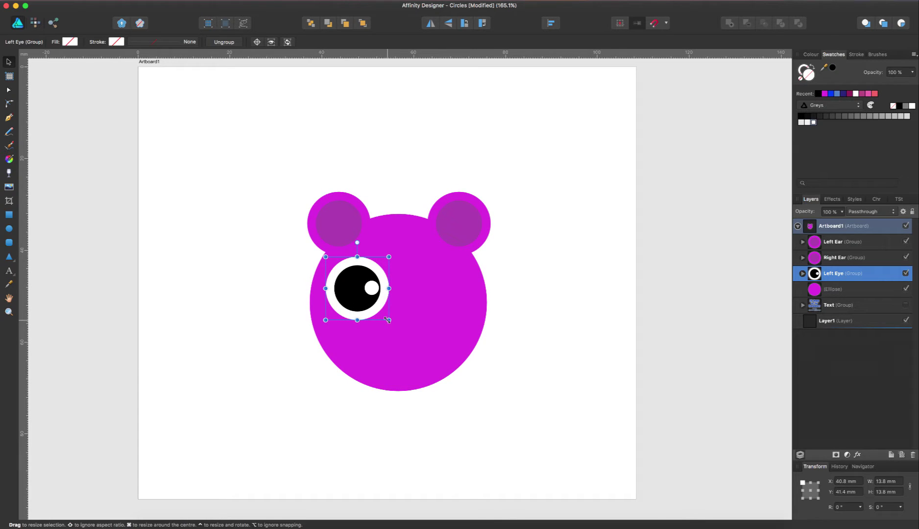
pyautogui.moveTo(388, 319); pyautogui.dragTo(351, 294)
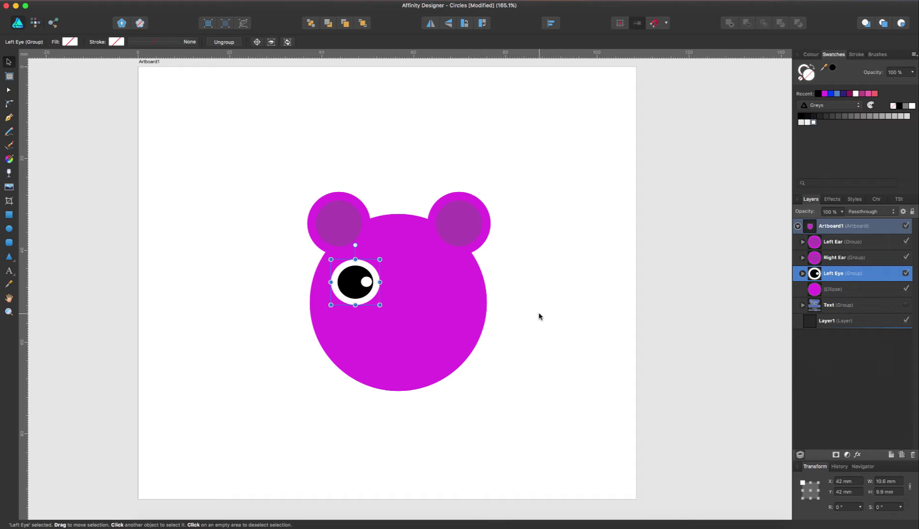
# Duplicate the Left Eye group, flip the copy horizontally, and place it level with the original on the head's right side
pyautogui.press('super+d')
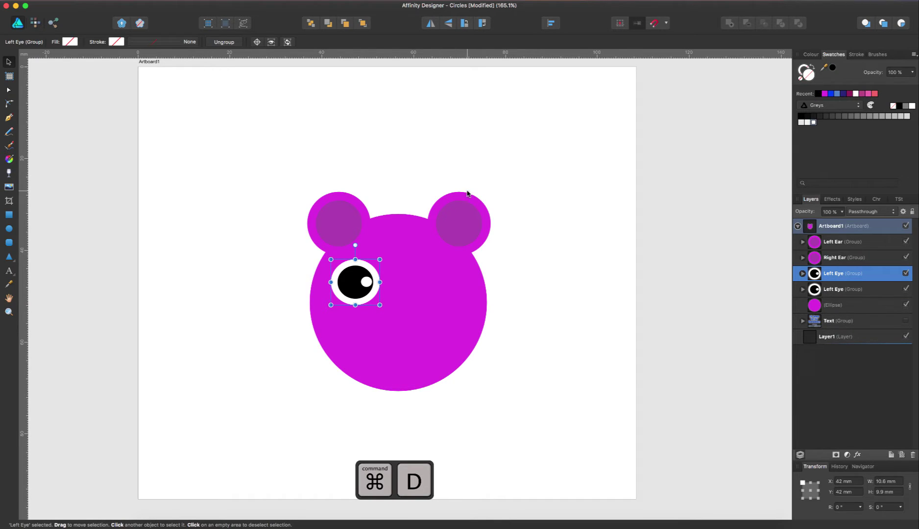
pyautogui.click(431, 24)
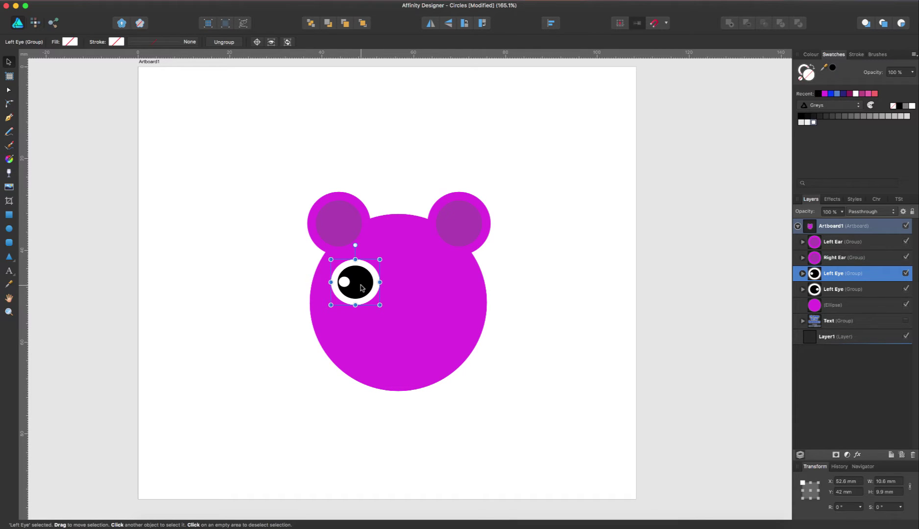
pyautogui.moveTo(361, 288); pyautogui.dragTo(441, 287)
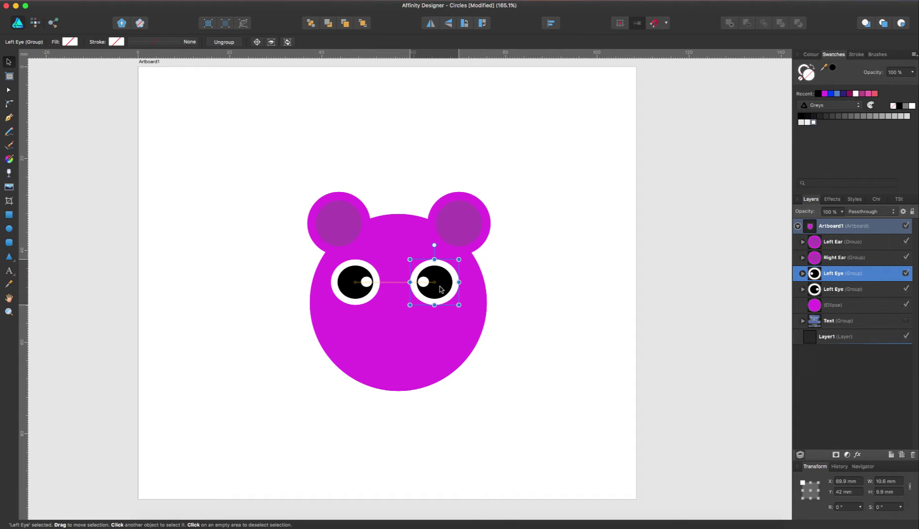
pyautogui.click(550, 275)
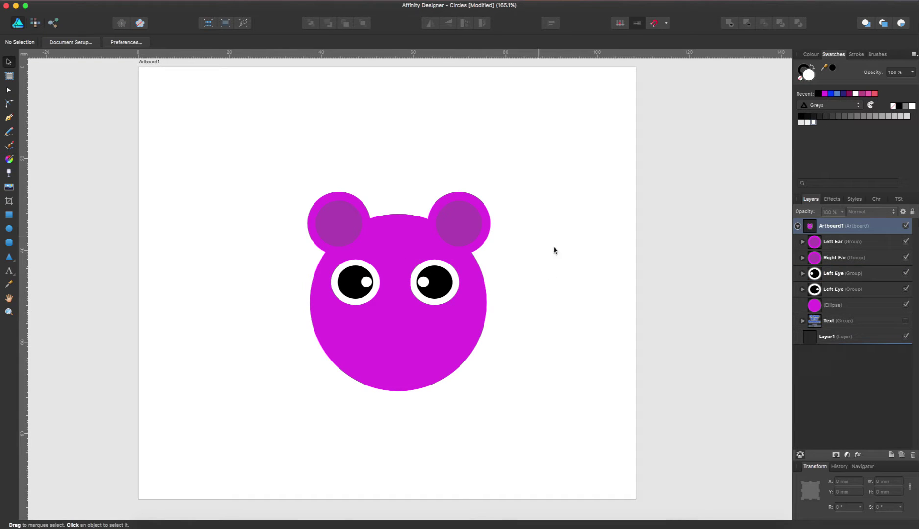
# Draw a dark magenta nose ellipse about 5.1 × 7.1 mm on the head, centred just below the eyes
pyautogui.click(10, 230)
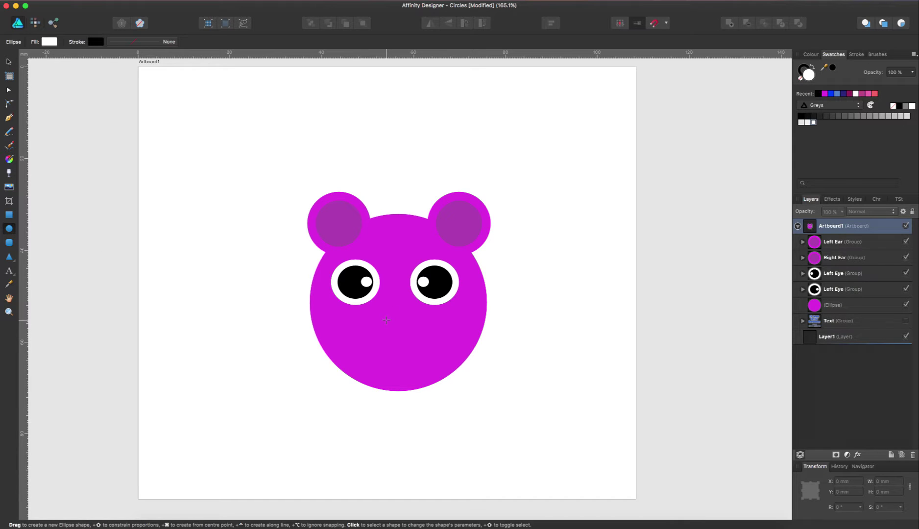
pyautogui.click(811, 54)
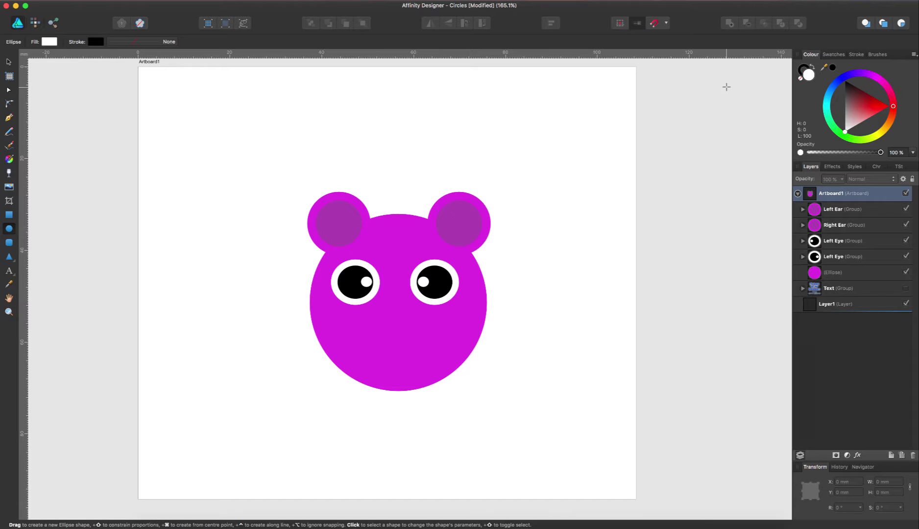
pyautogui.click(834, 54)
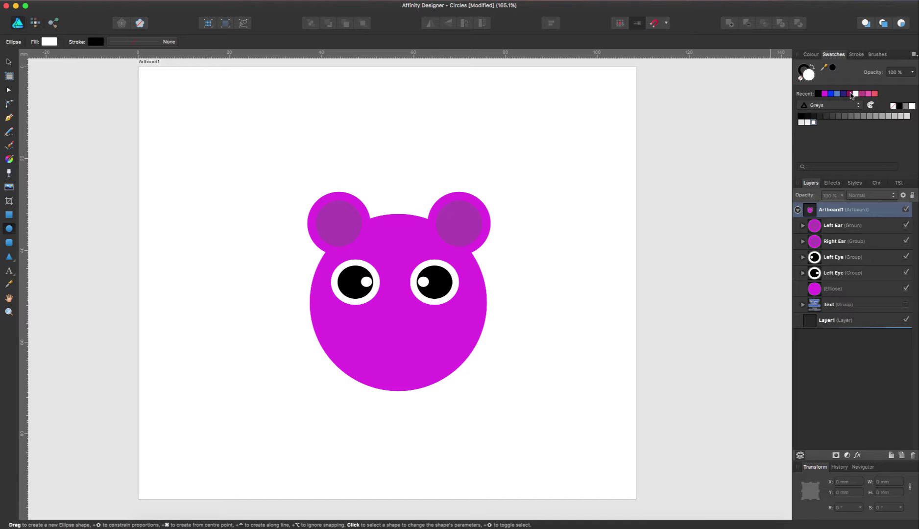
pyautogui.click(850, 94)
pyautogui.click(810, 55)
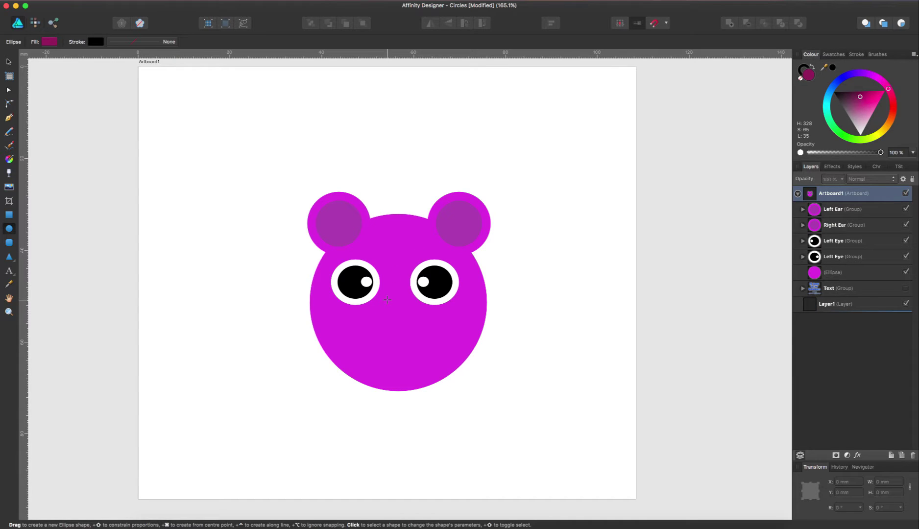
pyautogui.moveTo(387, 299); pyautogui.dragTo(411, 332)
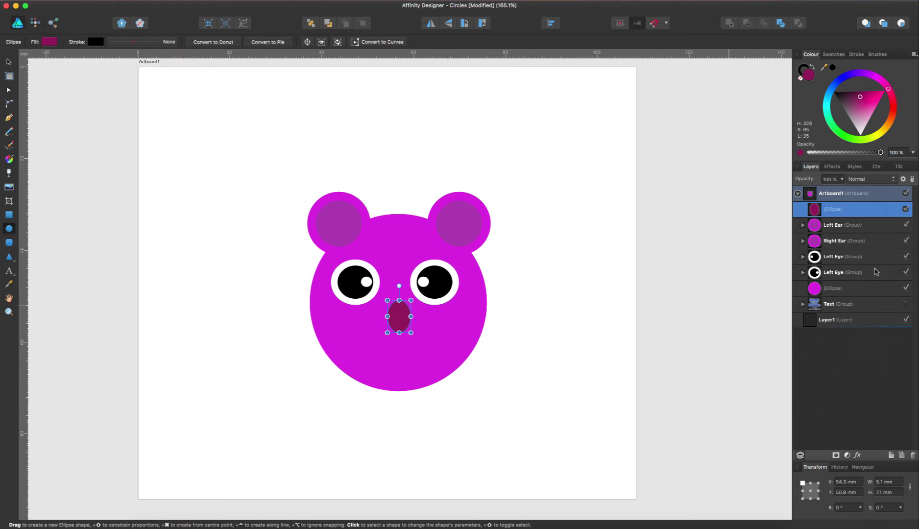
# Try other recent pink swatches as the nose ellipse's fill and return it to dark magenta
pyautogui.click(835, 55)
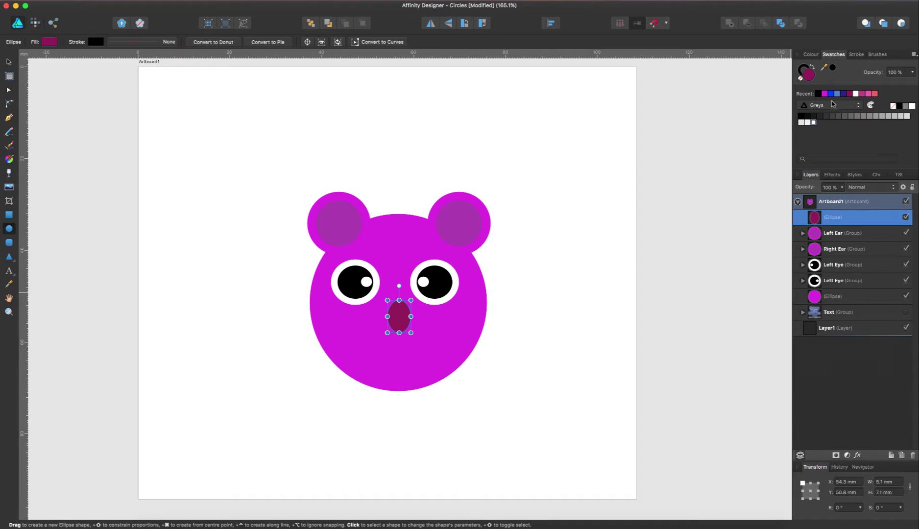
pyautogui.click(862, 94)
pyautogui.click(867, 94)
pyautogui.click(850, 94)
pyautogui.click(811, 55)
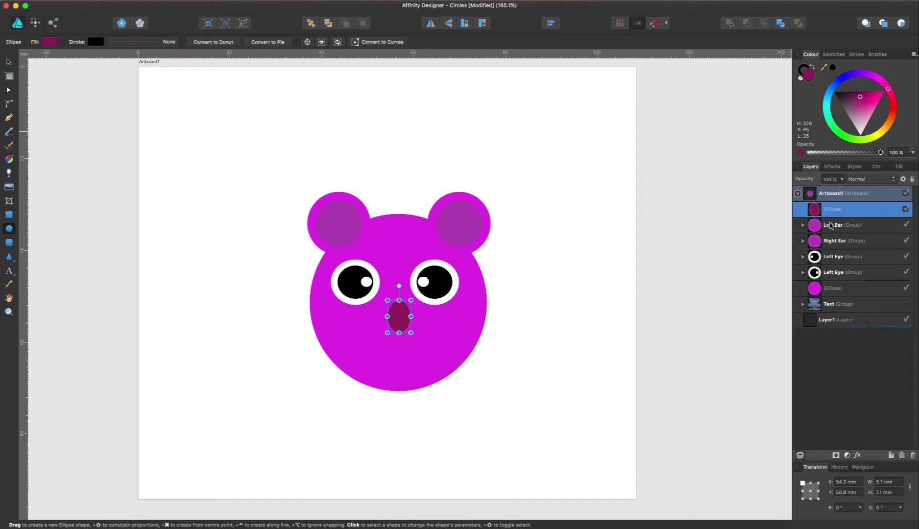
# Try to sample the purple of the Left Ear's inner circle and undo the accidental black fill
pyautogui.click(803, 226)
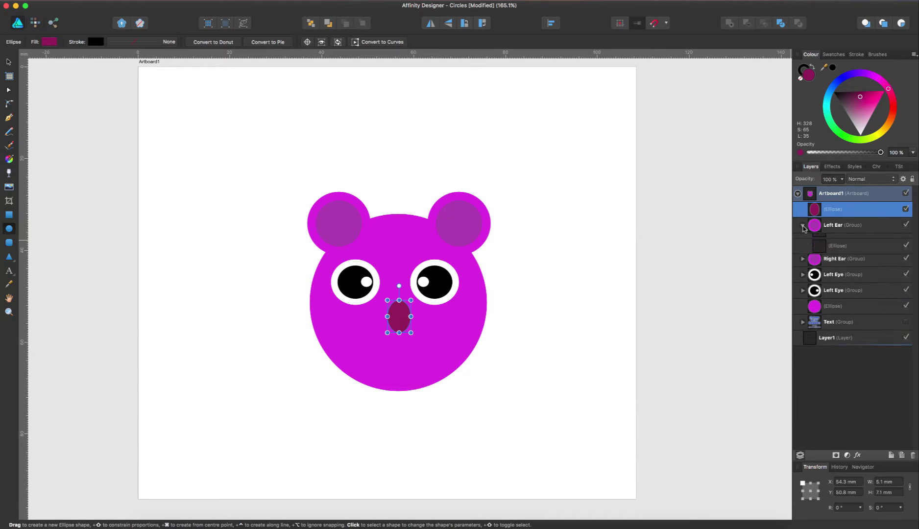
pyautogui.click(837, 242)
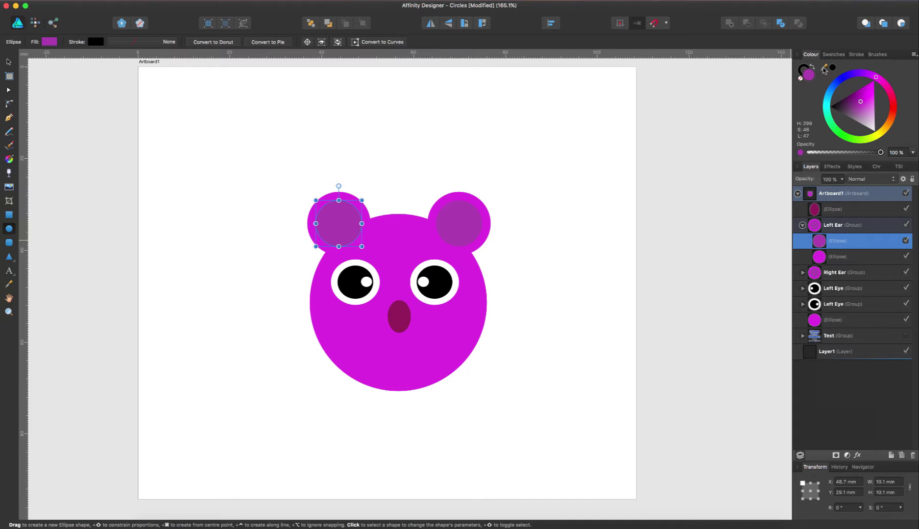
pyautogui.click(824, 69)
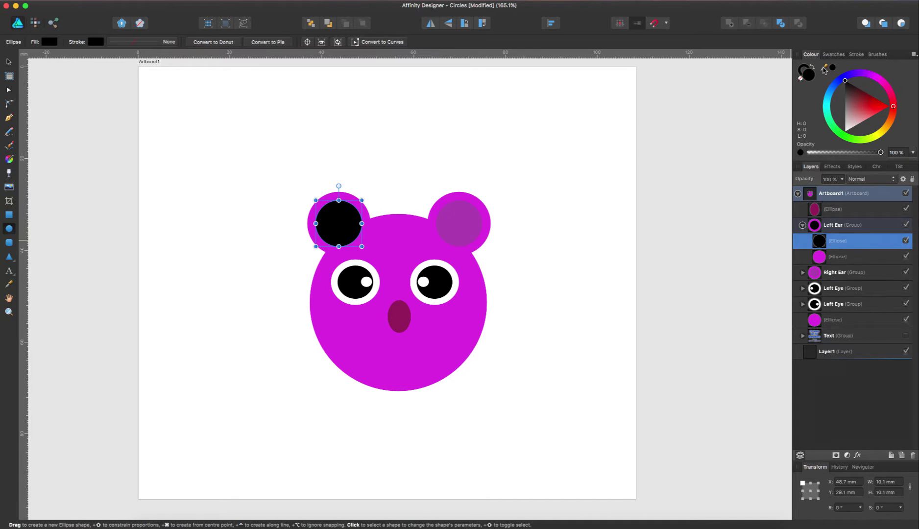
pyautogui.press('super+z')
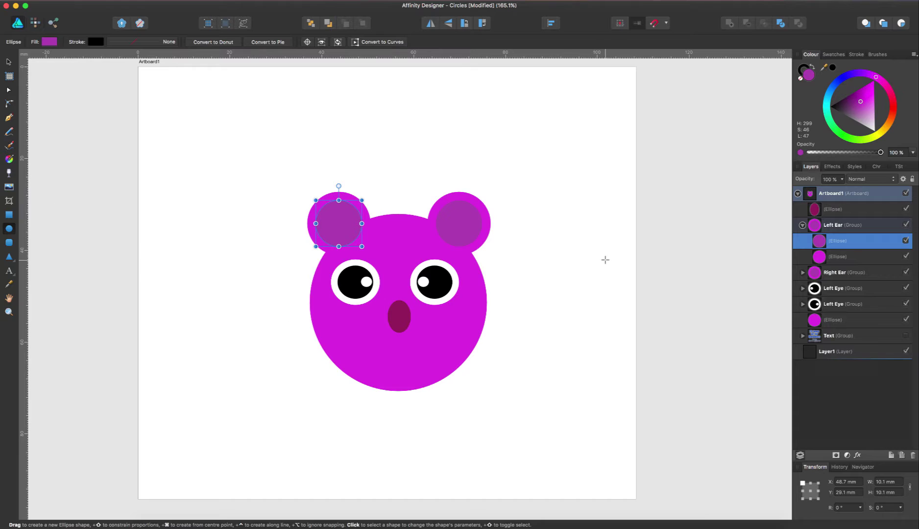
pyautogui.click(853, 258)
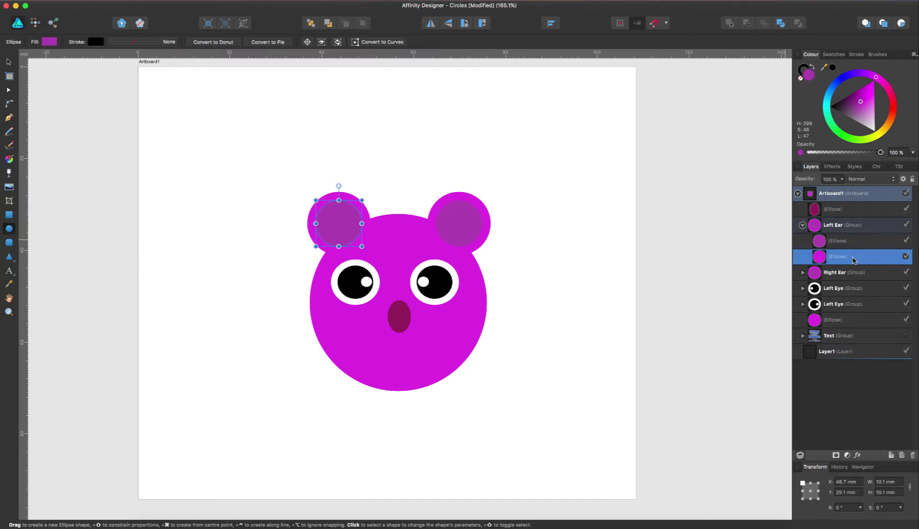
pyautogui.click(850, 323)
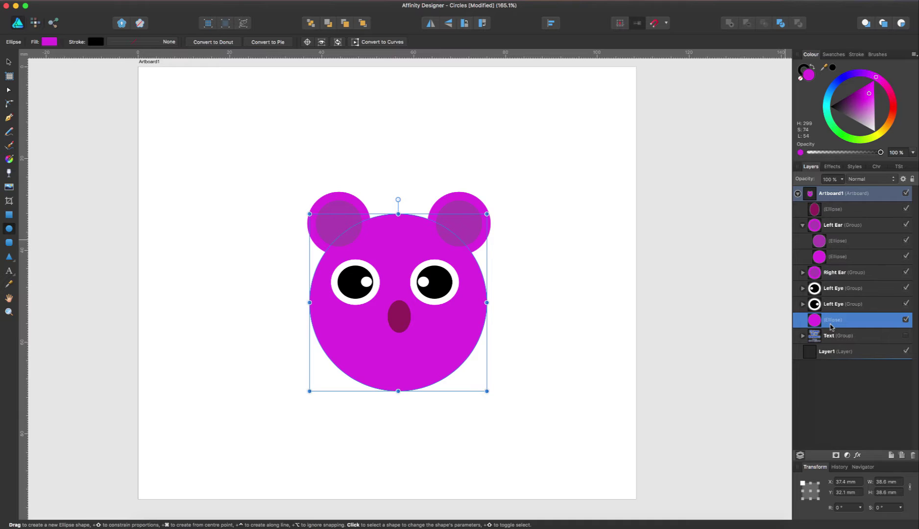
pyautogui.click(803, 225)
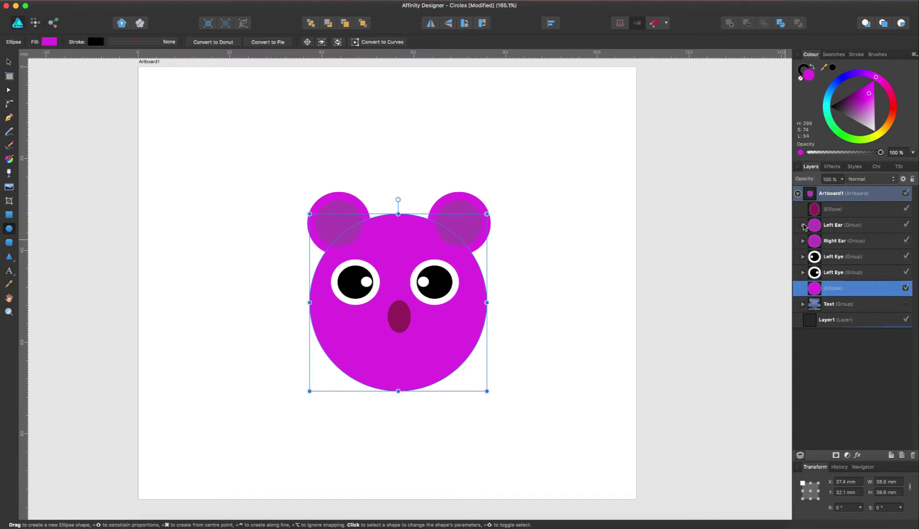
# Rename the copied eye group on the head's right side as Right Eye
pyautogui.click(831, 275)
pyautogui.press('a')
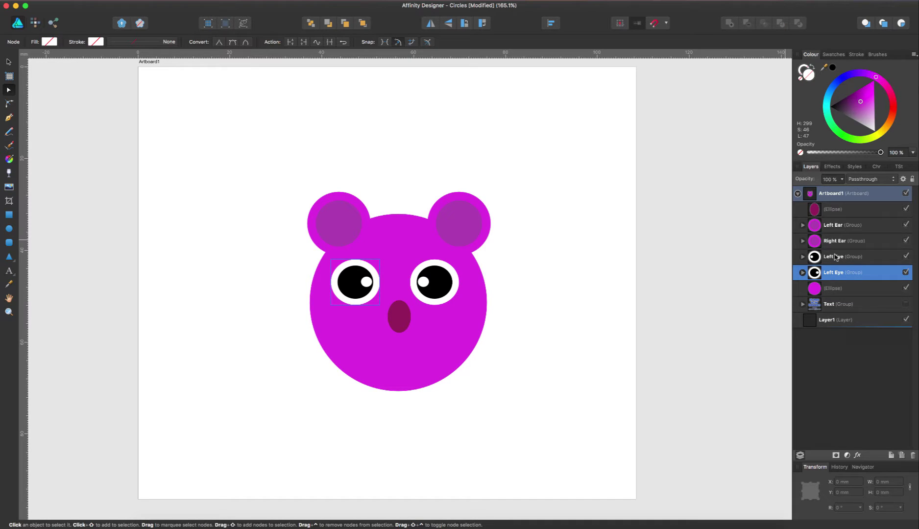
pyautogui.click(835, 257)
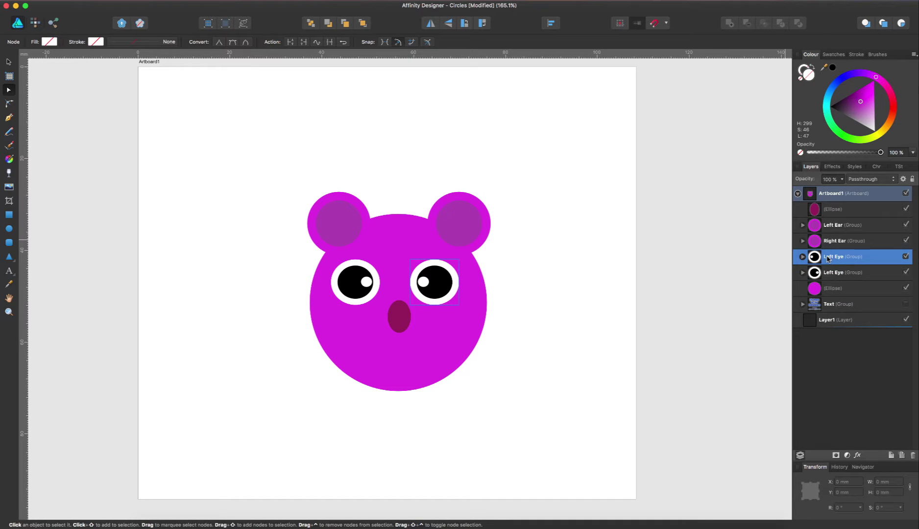
pyautogui.doubleClick(828, 259)
pyautogui.write('Right')
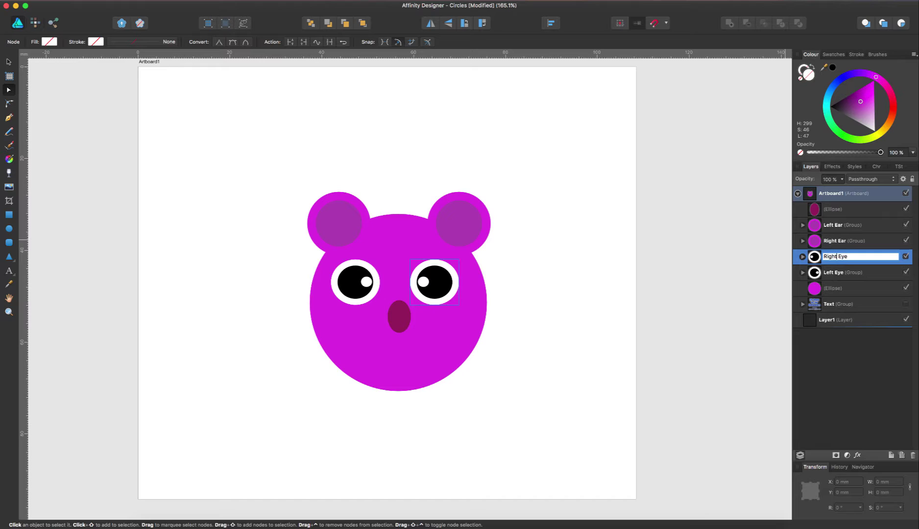
pyautogui.press('Return')
# Name the large magenta head ellipse Nose
pyautogui.click(834, 290)
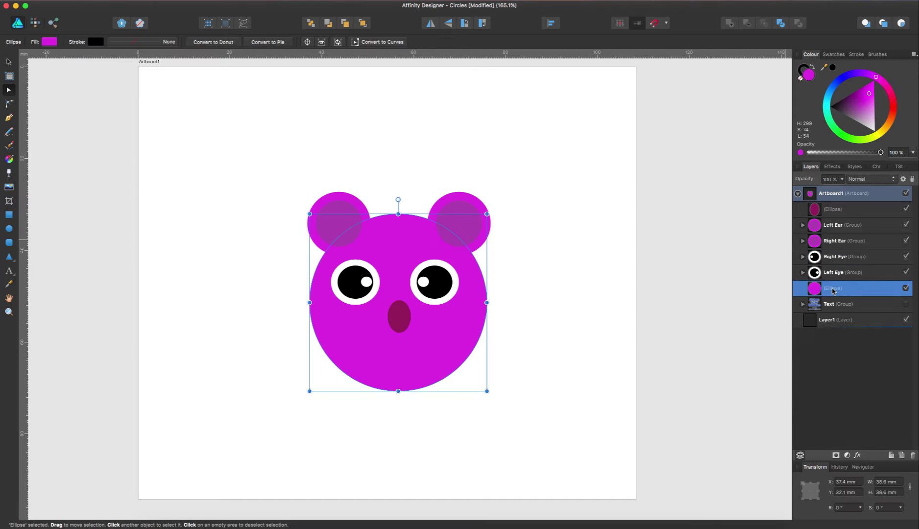
pyautogui.doubleClick(831, 290)
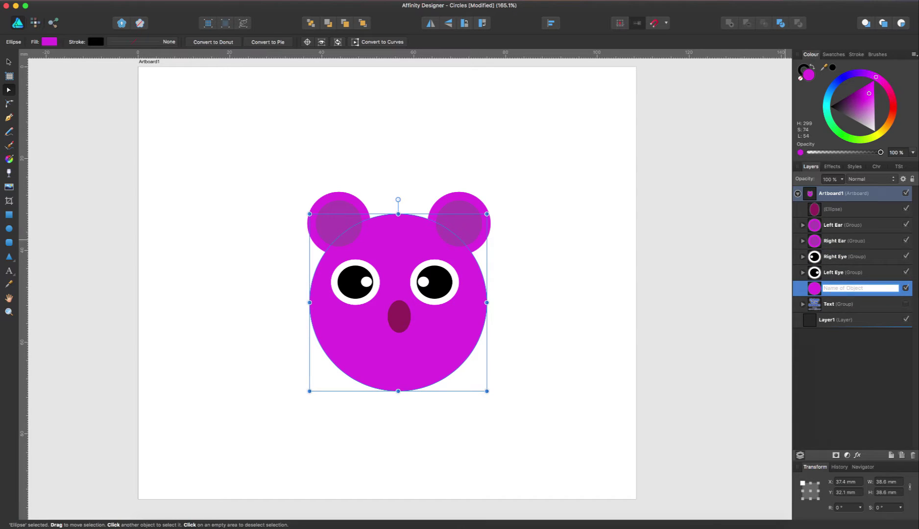
pyautogui.write('Nose')
pyautogui.press('Return')
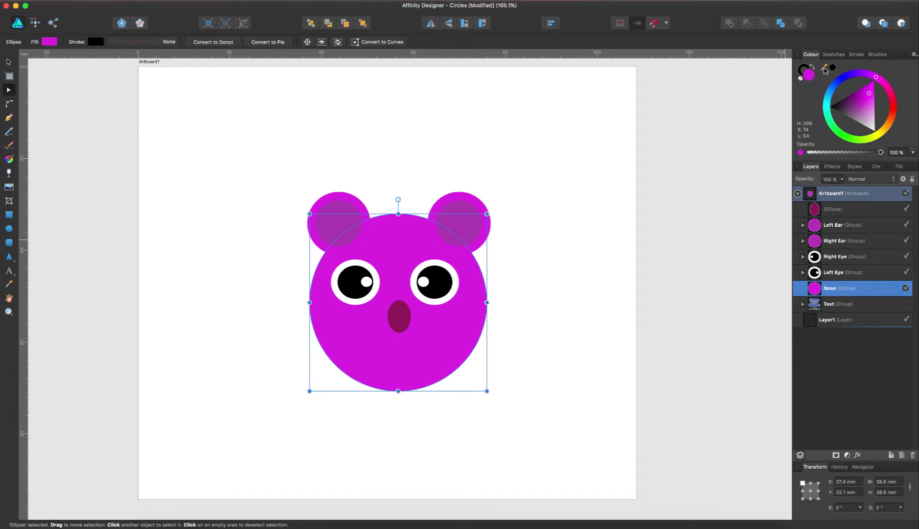
# Rename the large magenta ellipse as Head
pyautogui.click(853, 277)
pyautogui.click(844, 289)
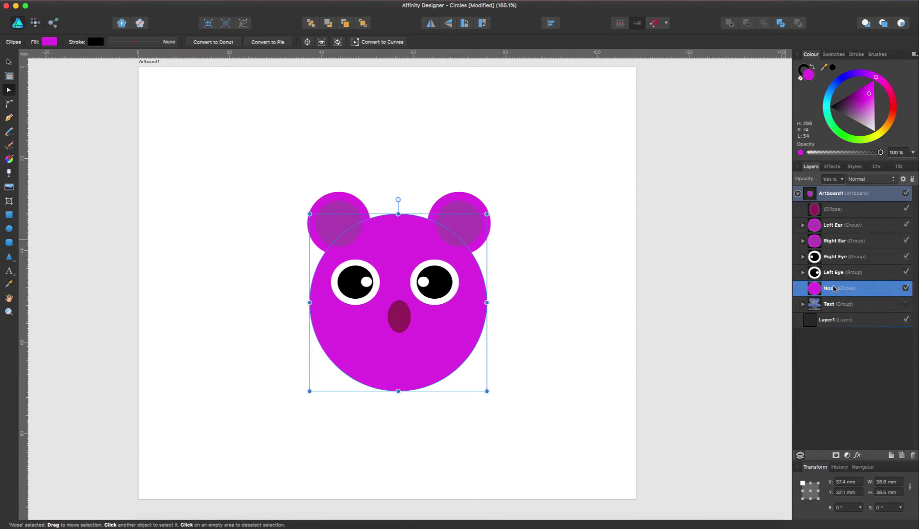
pyautogui.doubleClick(833, 288)
pyautogui.doubleClick(831, 288)
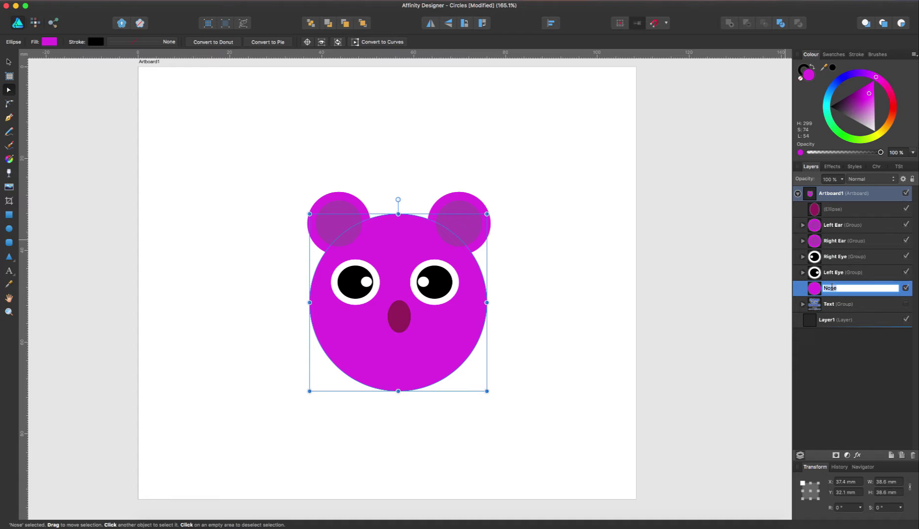
pyautogui.write('Head')
pyautogui.press('Return')
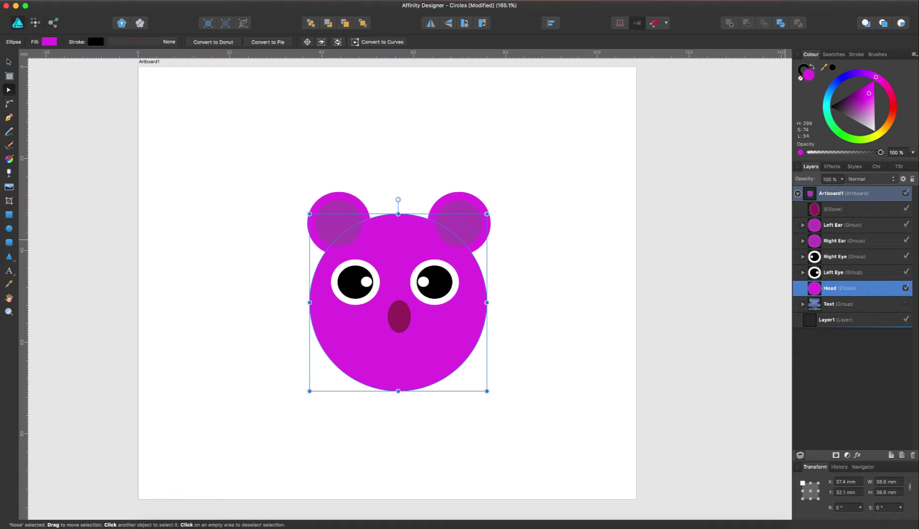
# Fill the nose ellipse with the purple sampled from the right ear's inner circle and deselect it
pyautogui.click(853, 214)
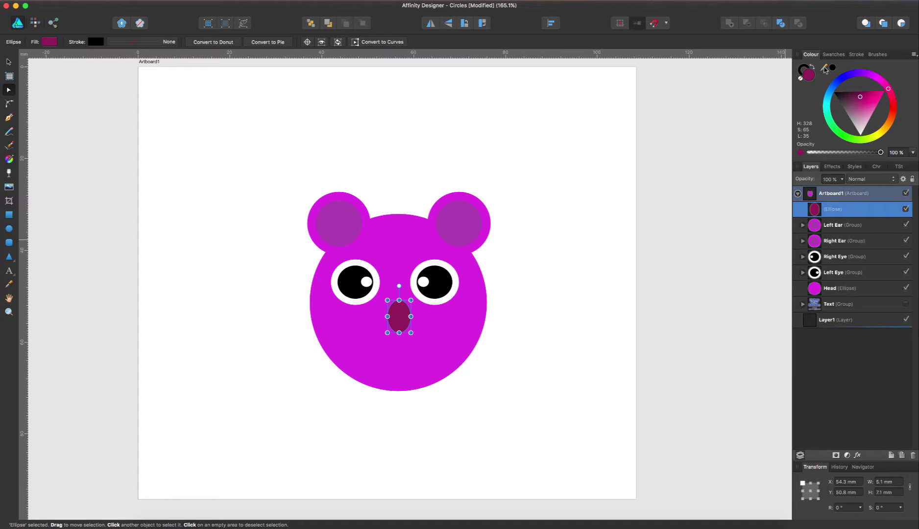
pyautogui.click(832, 67)
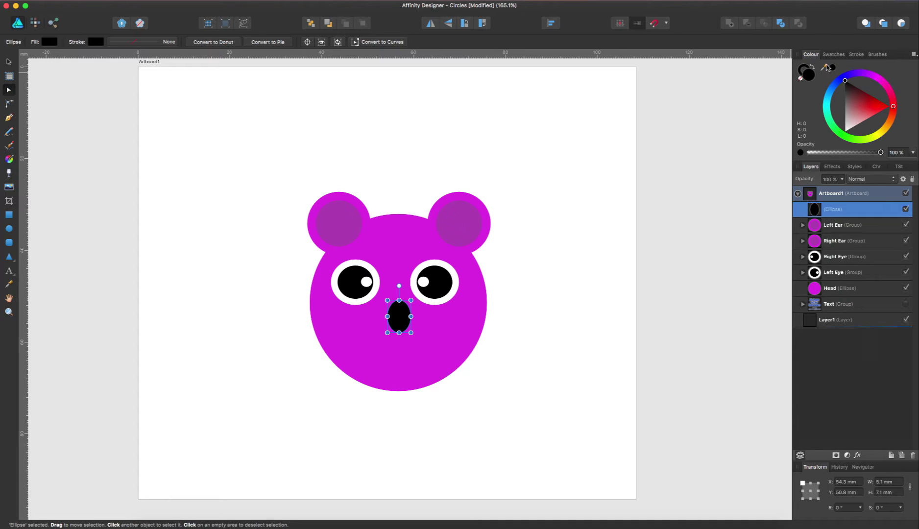
pyautogui.moveTo(826, 69); pyautogui.dragTo(460, 223)
pyautogui.click(833, 68)
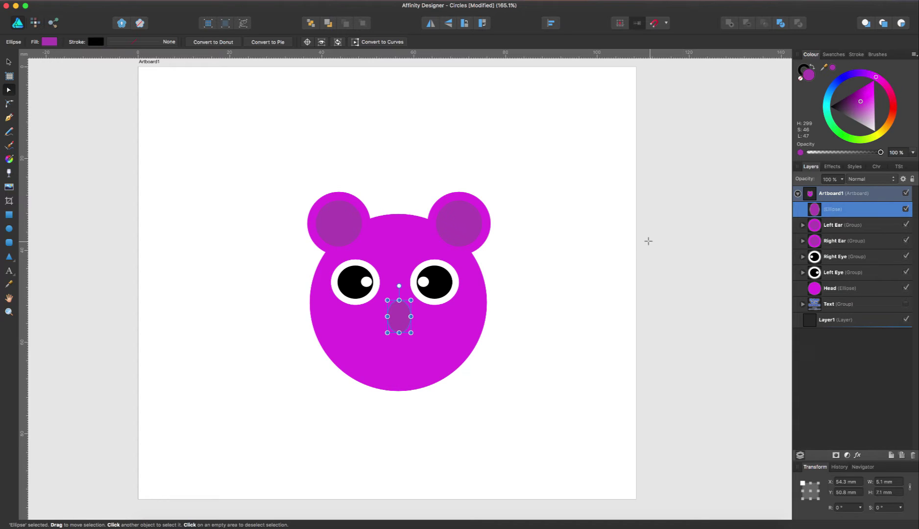
pyautogui.click(594, 305)
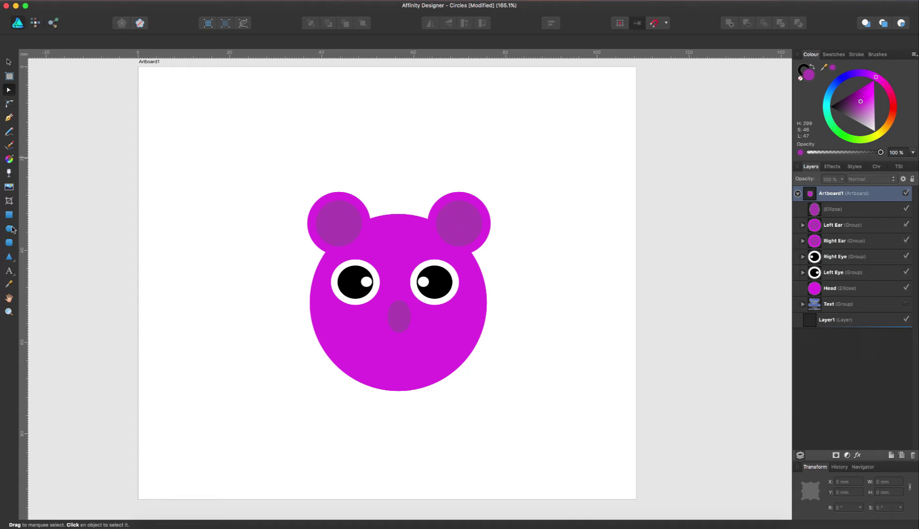
# Enlarge the nose ellipse to about 5.8 × 8.2 mm and position it between and slightly below the eyes
pyautogui.click(10, 63)
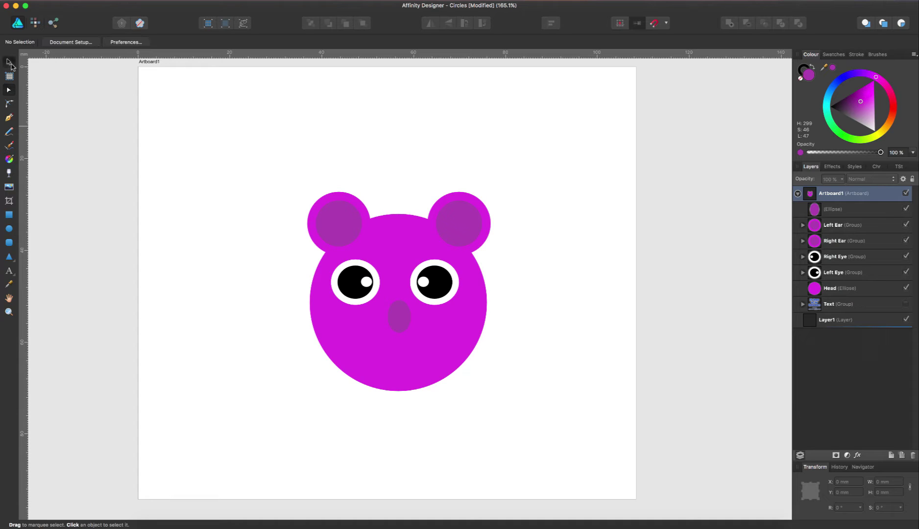
pyautogui.click(399, 320)
pyautogui.moveTo(413, 336); pyautogui.dragTo(399, 315)
pyautogui.click(558, 328)
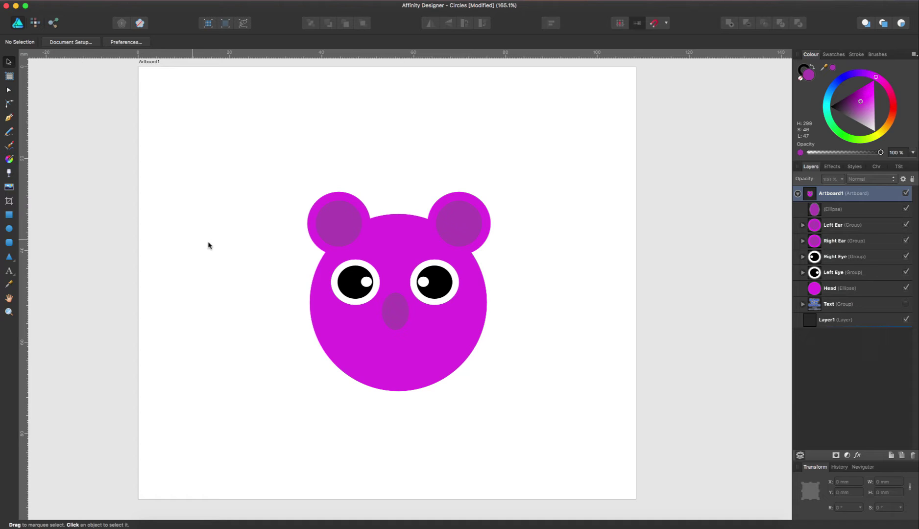
# Duplicate the nose ellipse, darken the copy's fill to HSL 299, 37, 39 and shrink it to about 2.5 × 3.5 mm inside the nose
pyautogui.click(394, 315)
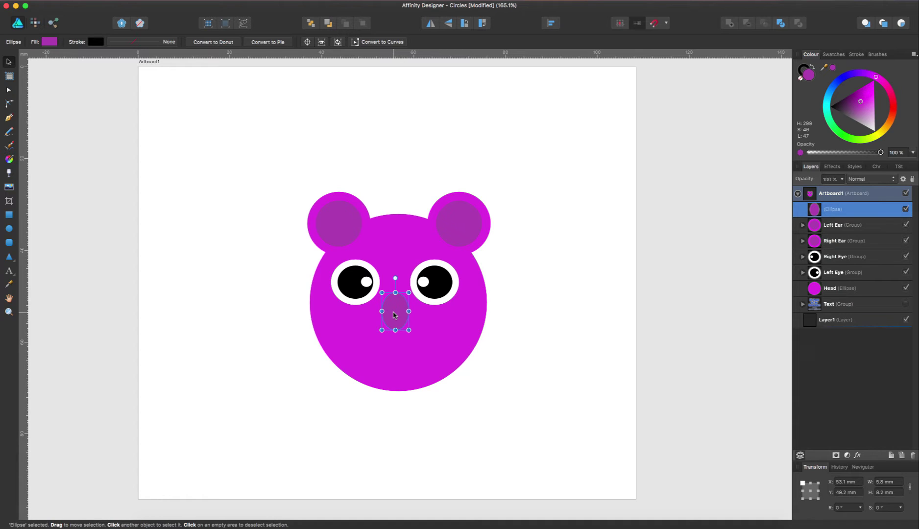
pyautogui.press('super+d')
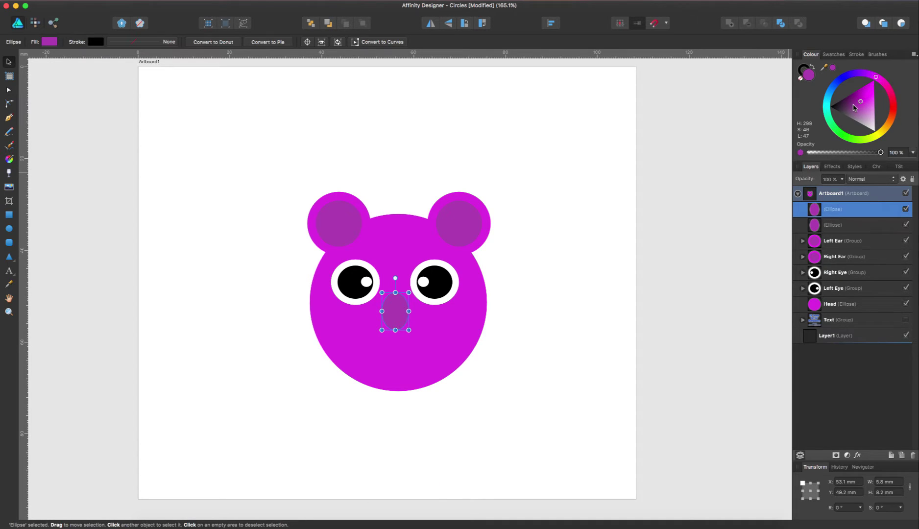
pyautogui.click(853, 106)
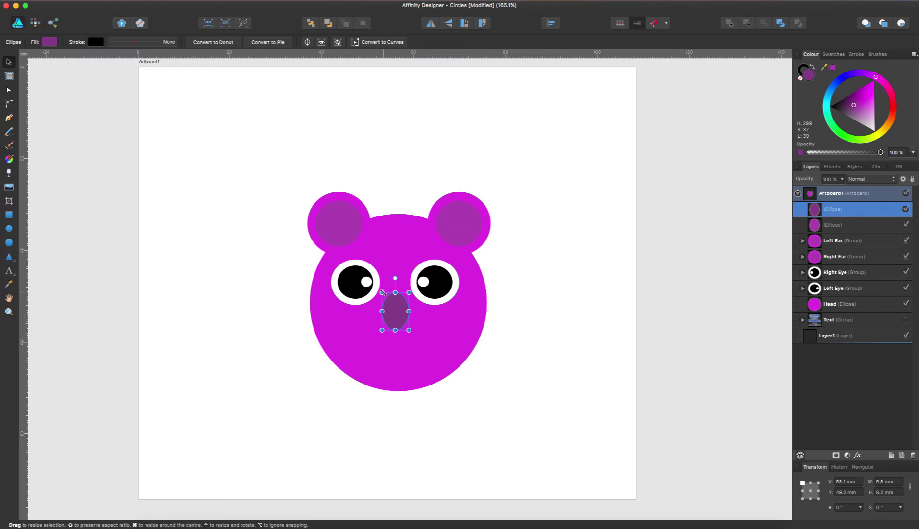
pyautogui.moveTo(382, 292); pyautogui.dragTo(401, 317)
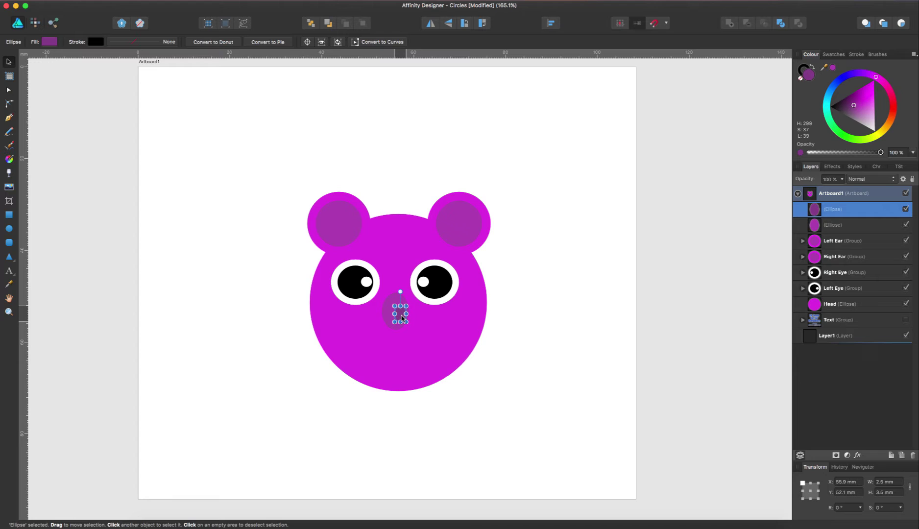
pyautogui.click(433, 334)
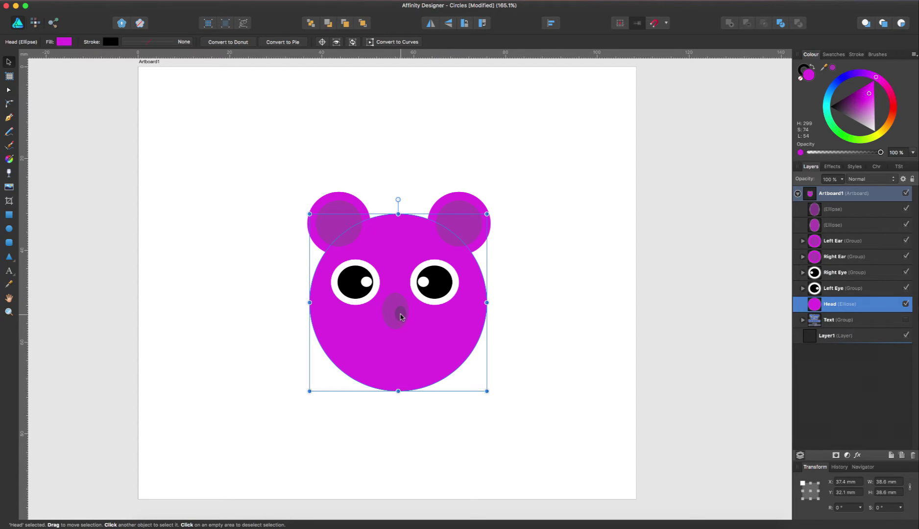
pyautogui.press('Down')
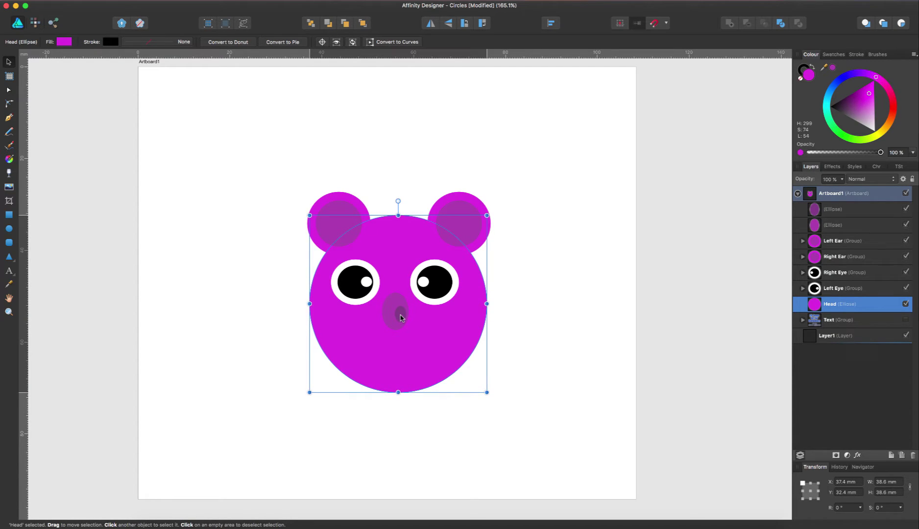
pyautogui.press('super+z')
pyautogui.press('super+z')
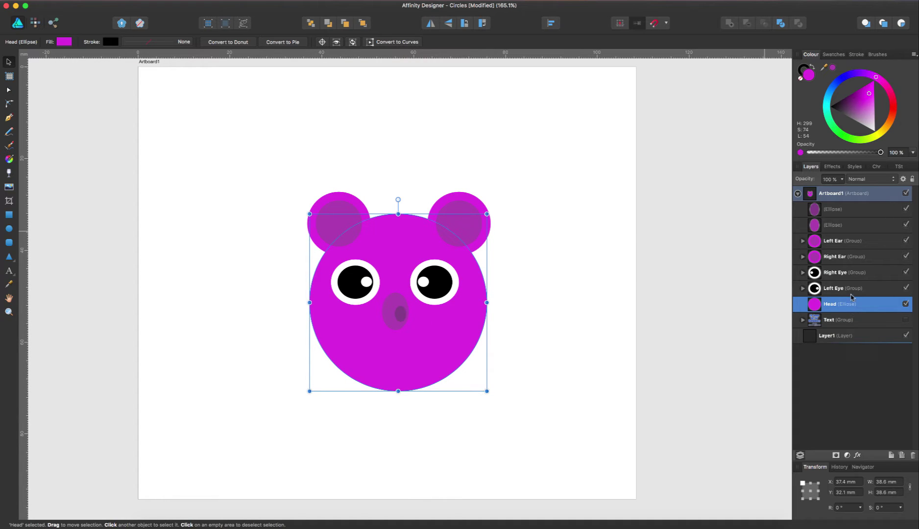
pyautogui.click(846, 211)
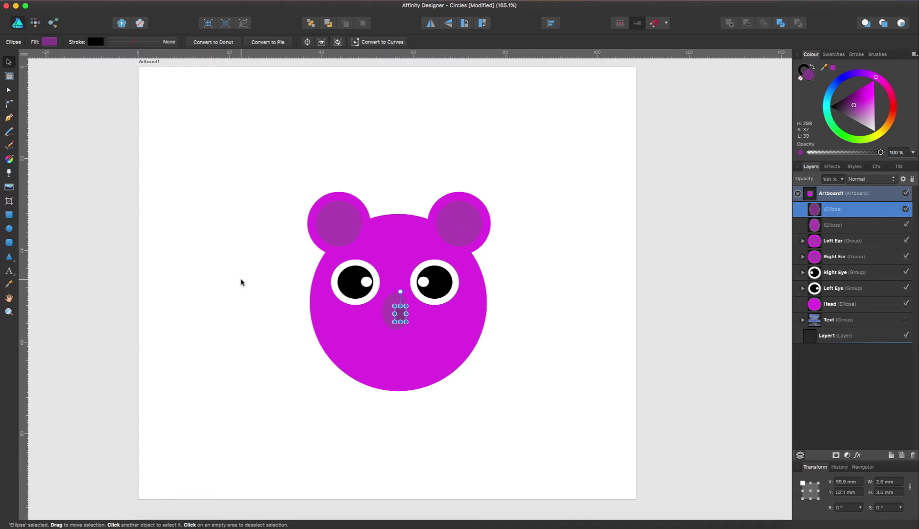
pyautogui.click(216, 246)
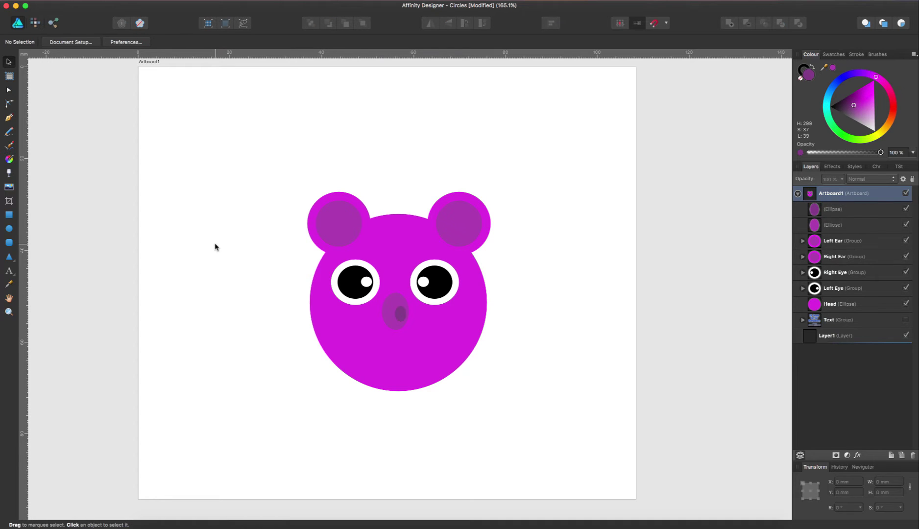
# Convert the small dark nose ellipse to curves and move its nodes to form a narrow crescent about 2 × 5.3 mm
pyautogui.click(402, 321)
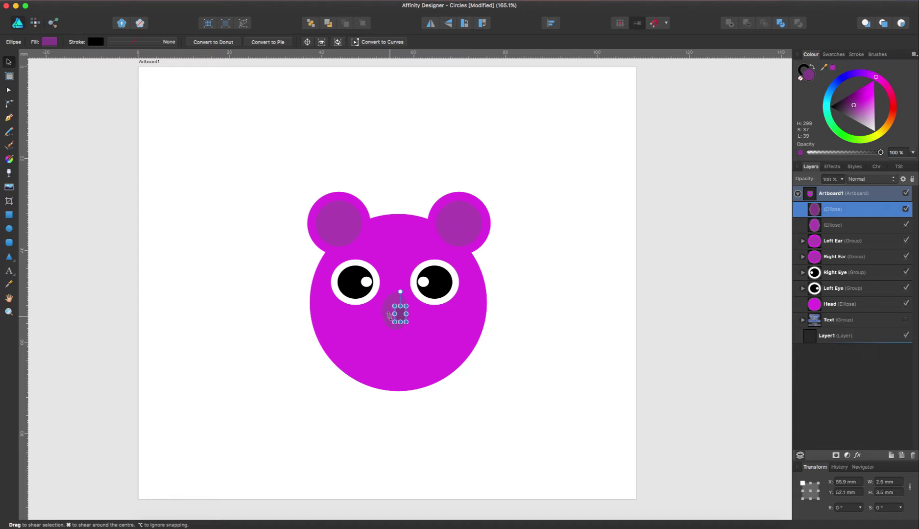
pyautogui.click(381, 42)
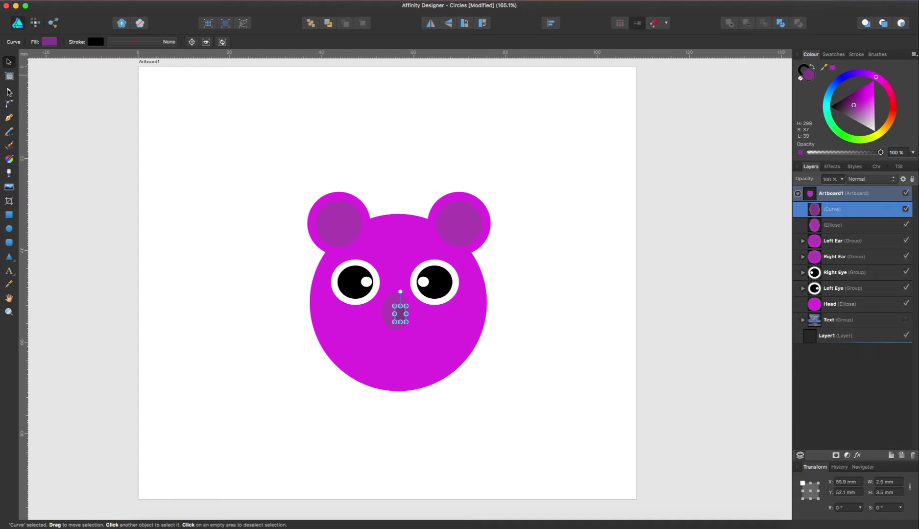
pyautogui.click(8, 92)
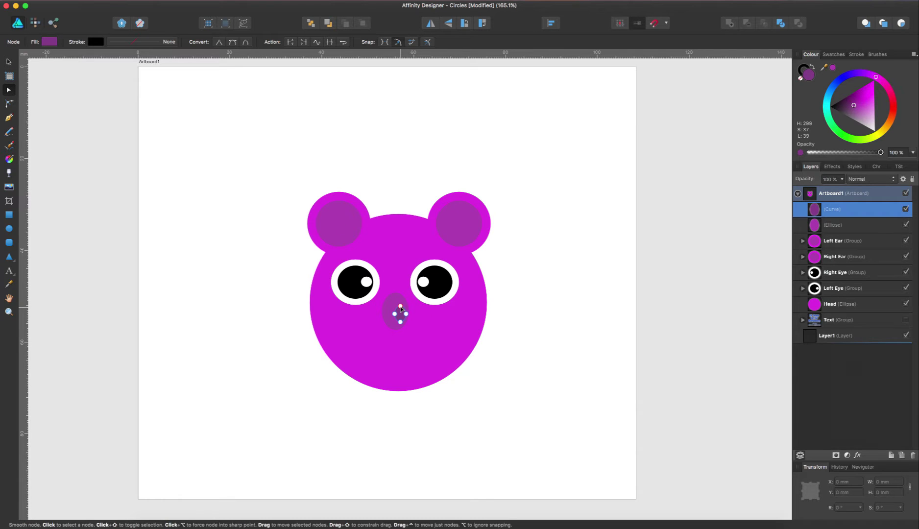
pyautogui.moveTo(400, 307); pyautogui.dragTo(398, 325)
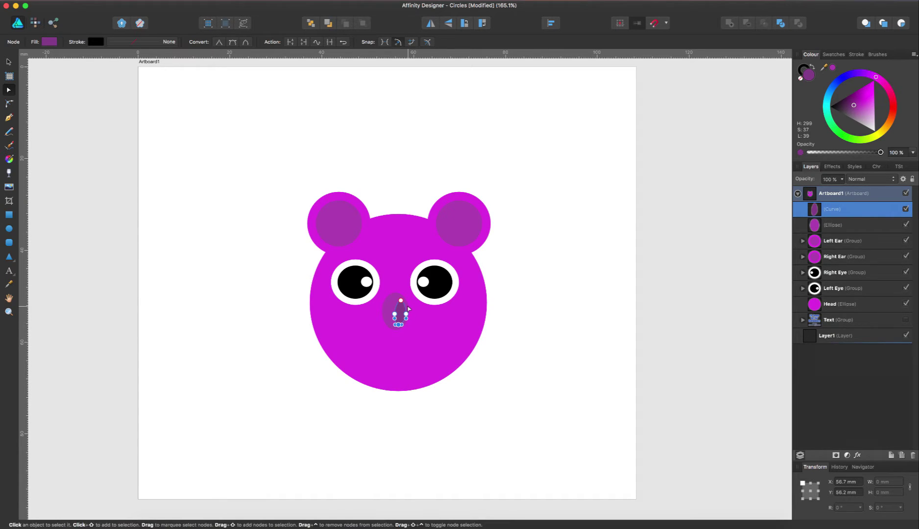
pyautogui.moveTo(397, 317); pyautogui.dragTo(399, 314)
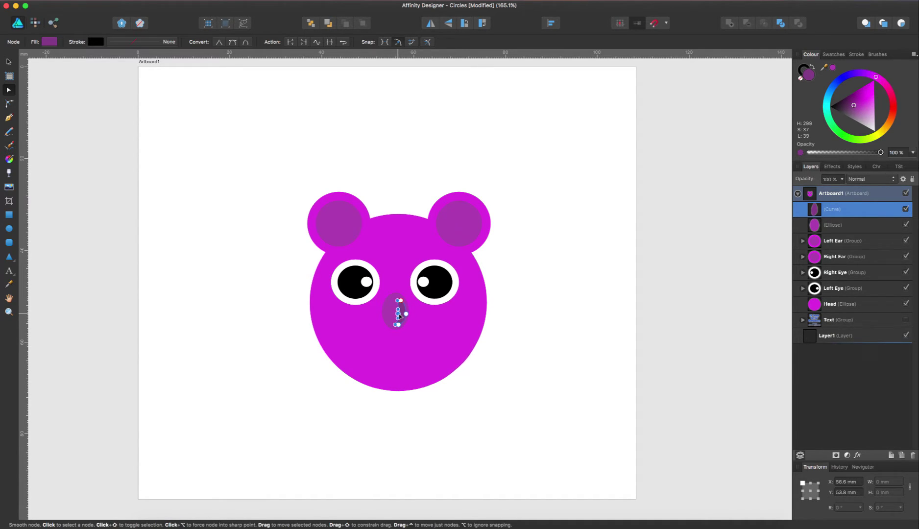
pyautogui.click(428, 328)
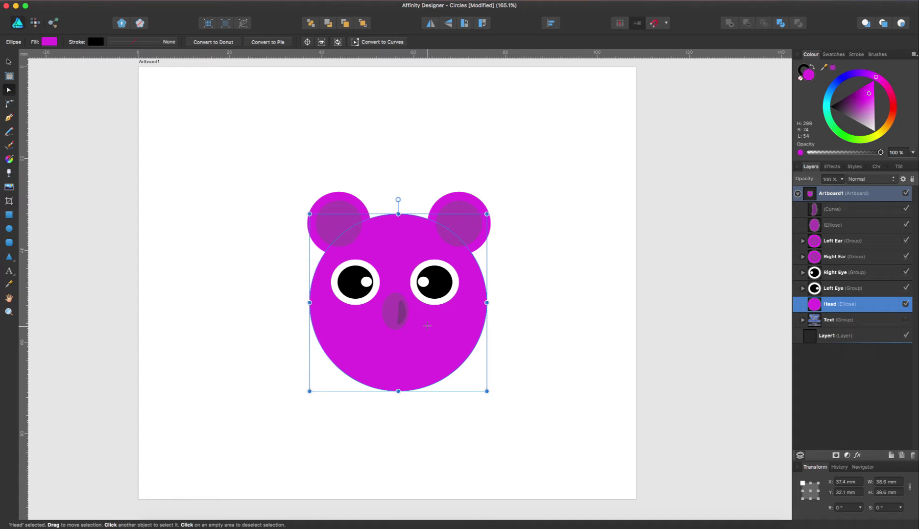
pyautogui.click(523, 311)
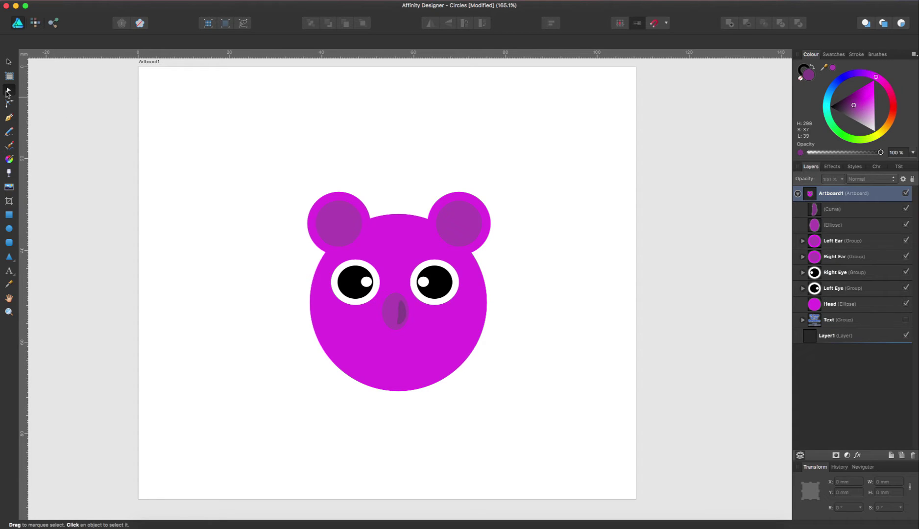
# Rotate the dark crescent 90° clockwise and move it onto the lower end of the nose, centred across its width
pyautogui.click(8, 62)
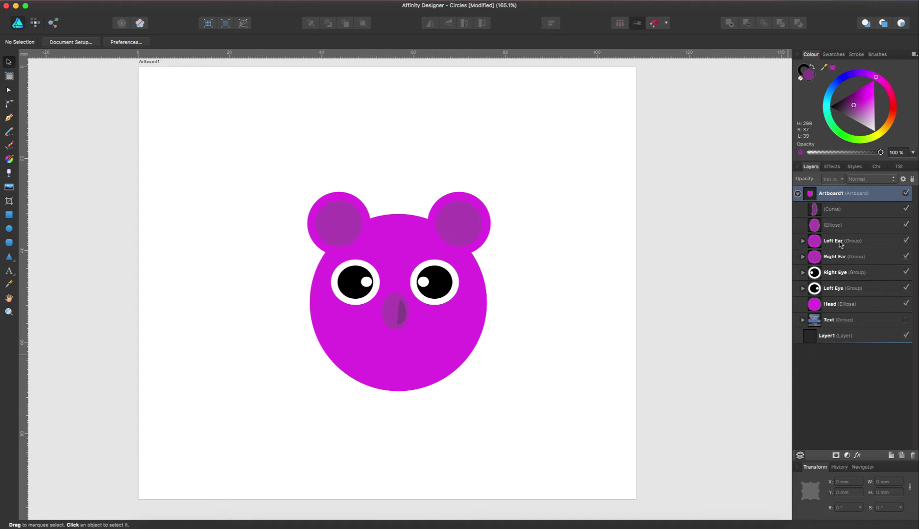
pyautogui.click(840, 210)
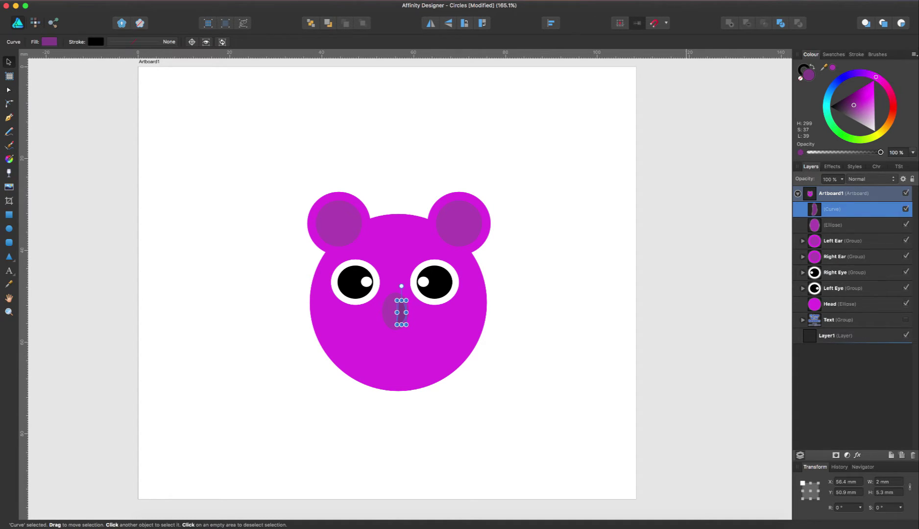
pyautogui.click(463, 23)
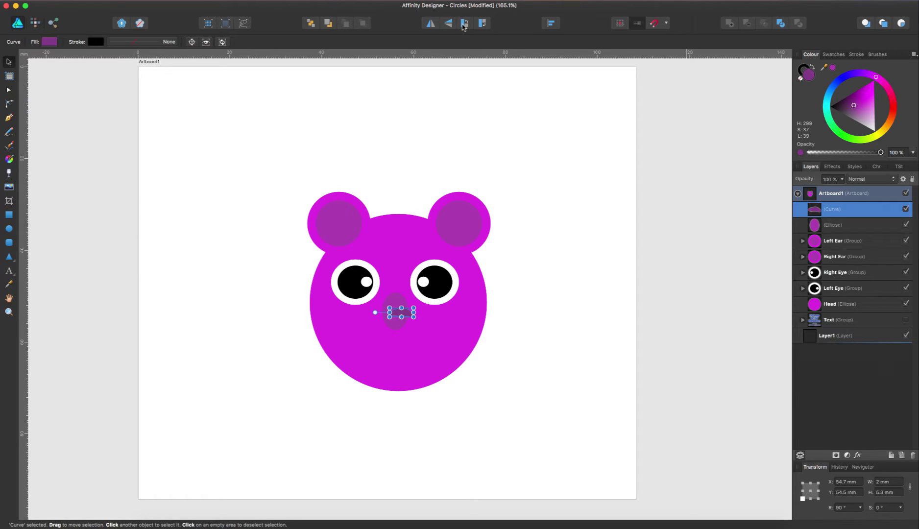
pyautogui.click(482, 24)
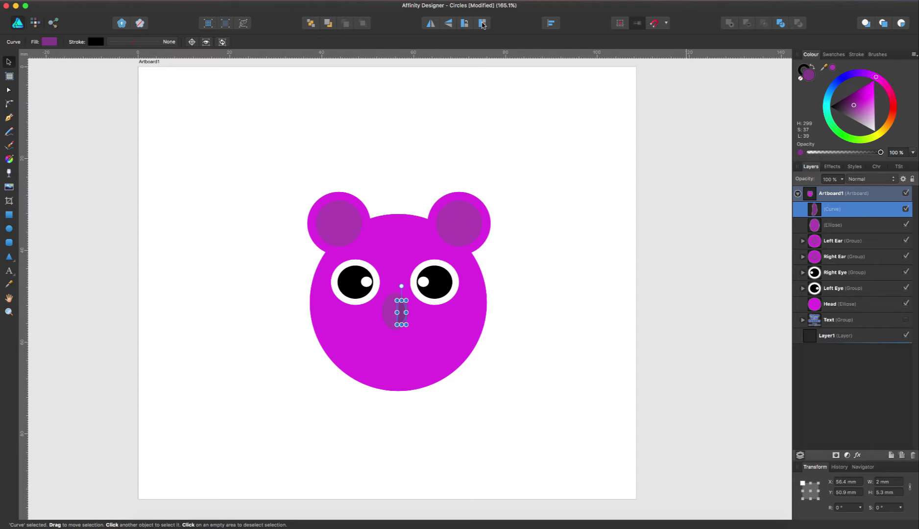
pyautogui.click(482, 24)
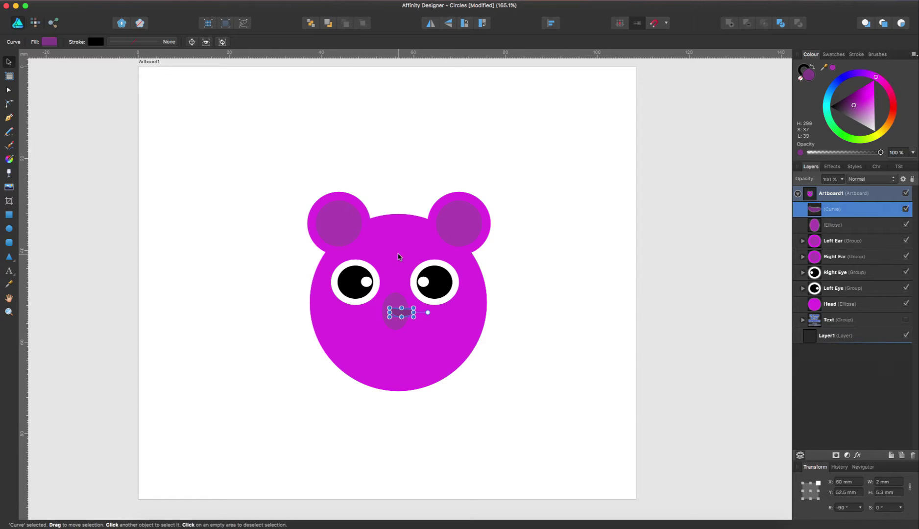
pyautogui.moveTo(405, 316); pyautogui.dragTo(397, 324)
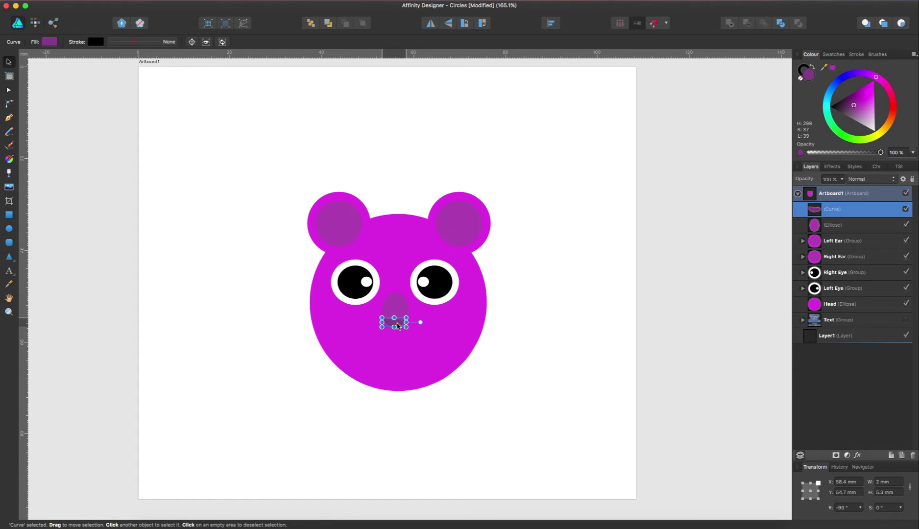
pyautogui.click(597, 256)
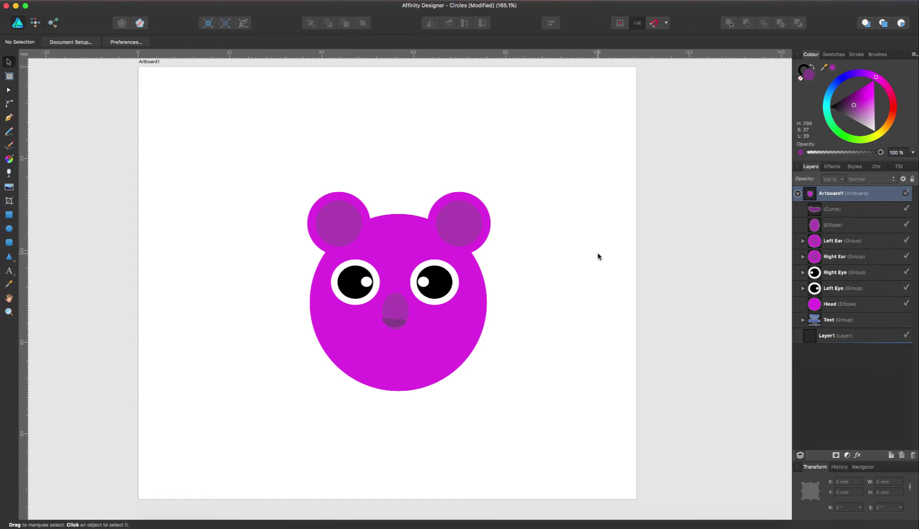
pyautogui.click(397, 323)
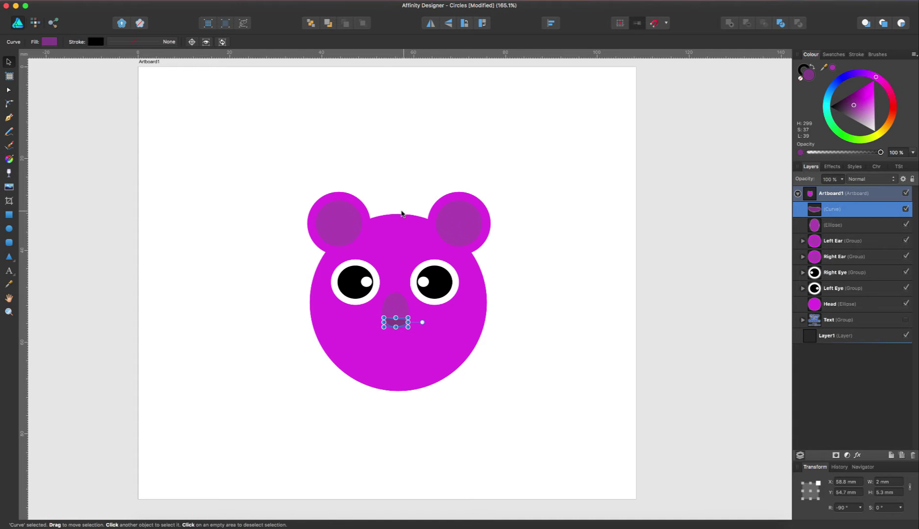
pyautogui.click(533, 221)
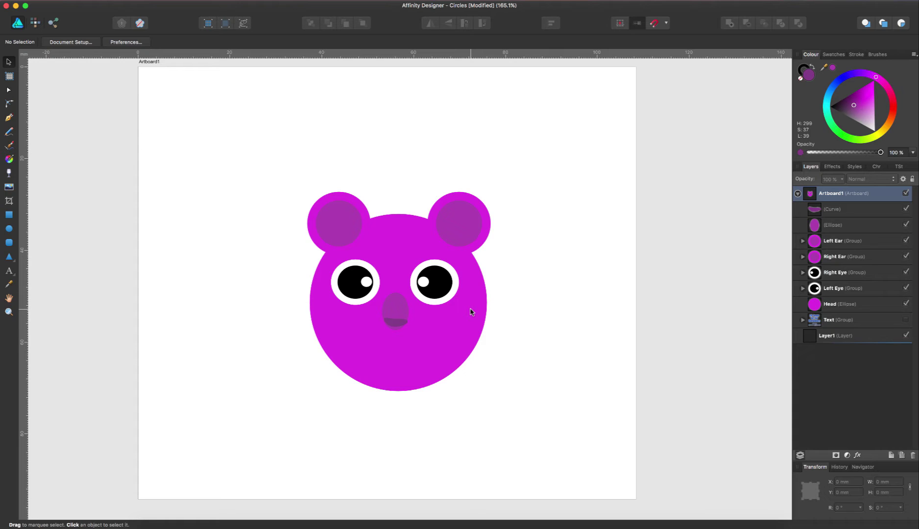
# Move the dark crescent's lower node down to the nose's lower edge and its two end nodes onto the nose's side outlines
pyautogui.click(396, 326)
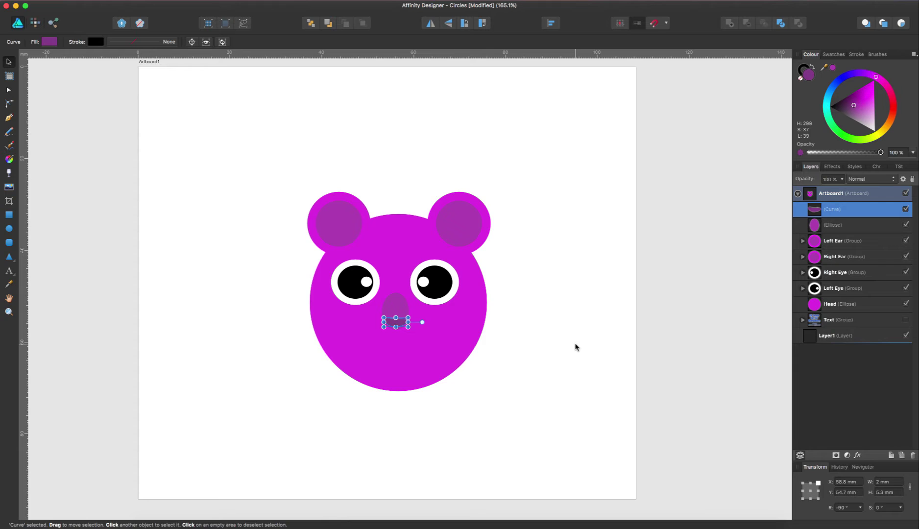
pyautogui.scroll(3, 576, 347)
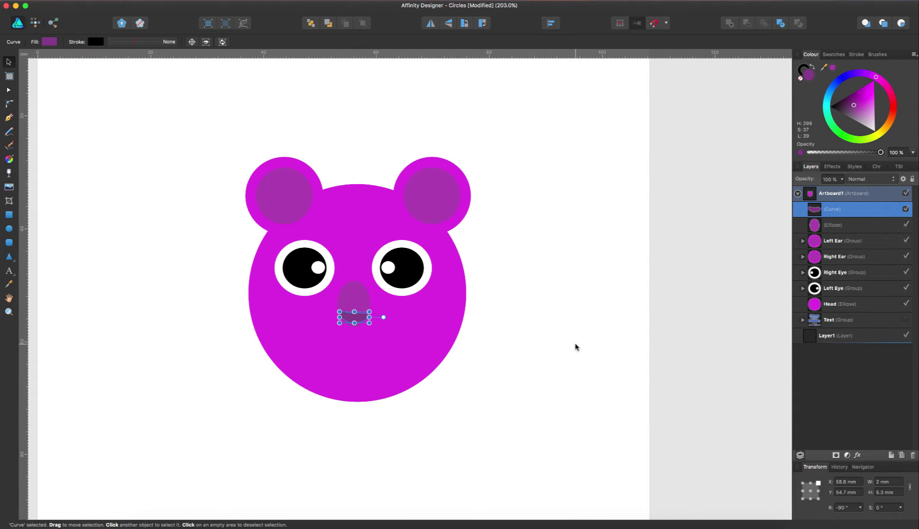
pyautogui.press('shift+super+0')
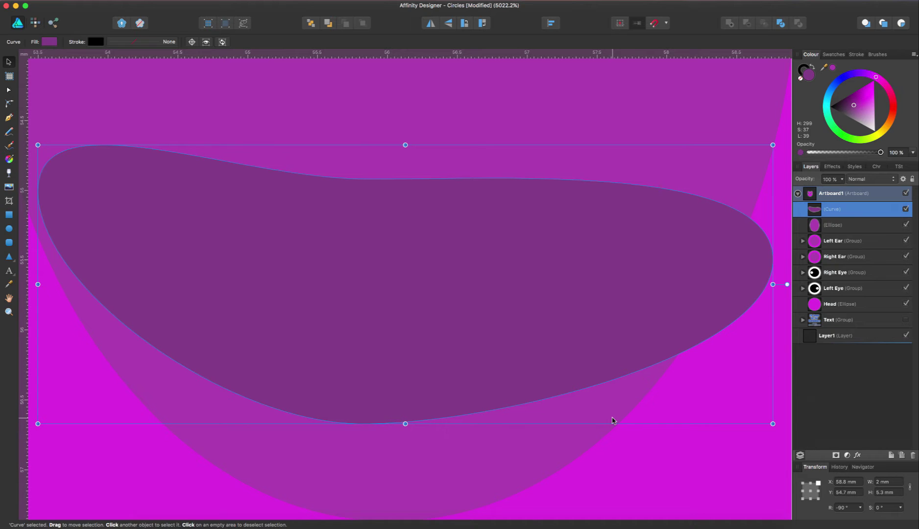
pyautogui.scroll(-3, 612, 420)
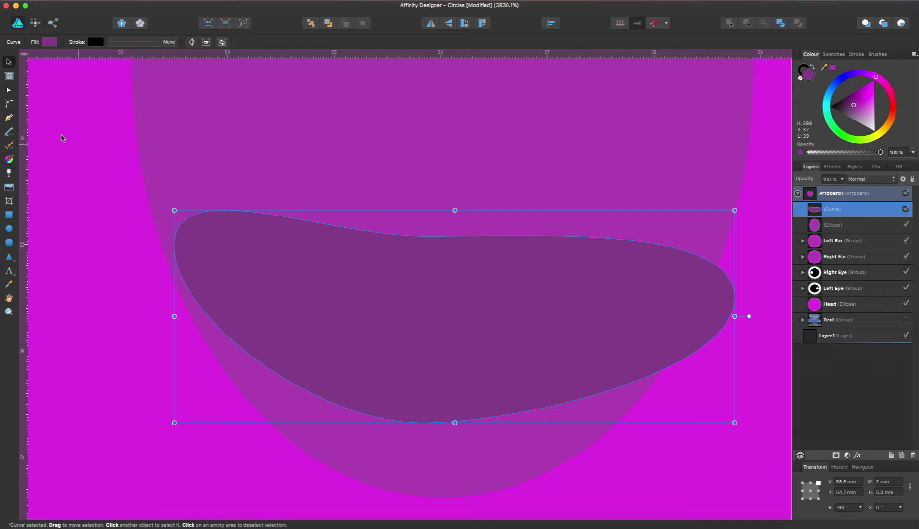
pyautogui.click(9, 91)
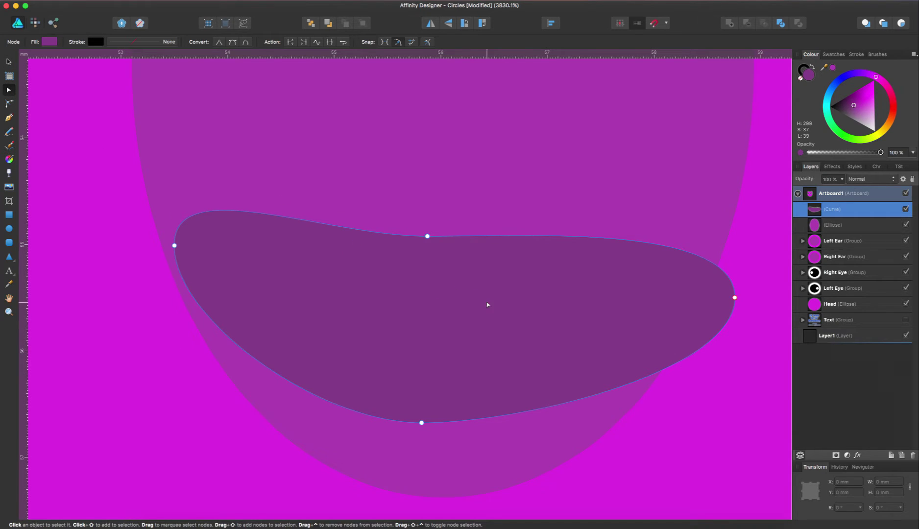
pyautogui.moveTo(460, 314); pyautogui.dragTo(447, 342)
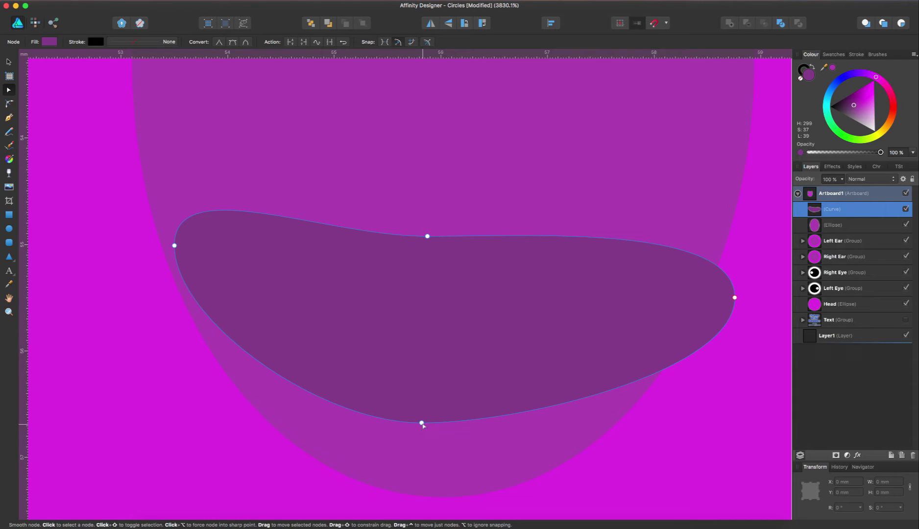
pyautogui.moveTo(422, 423); pyautogui.dragTo(425, 499)
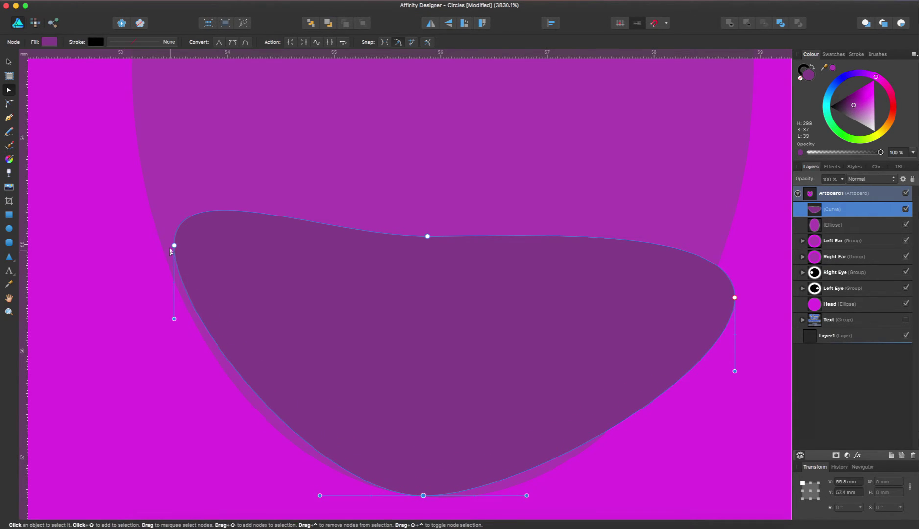
pyautogui.moveTo(175, 246); pyautogui.dragTo(169, 253)
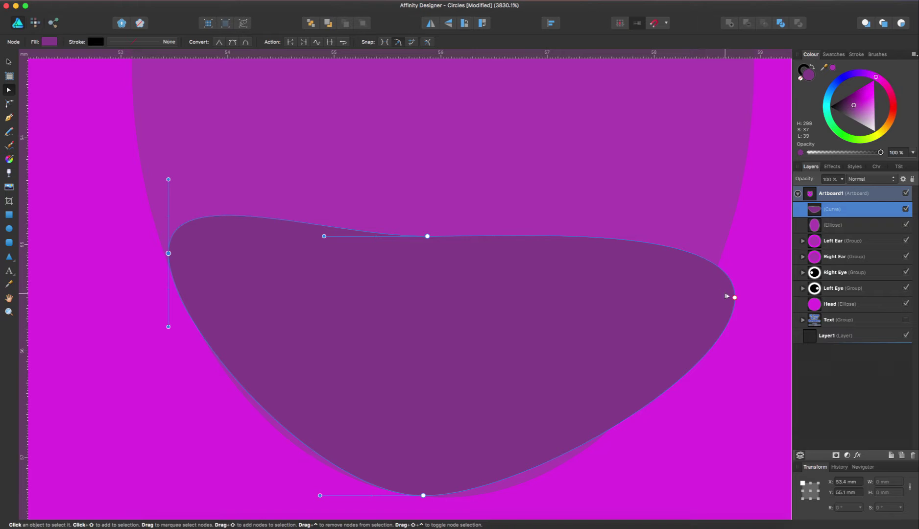
pyautogui.moveTo(734, 298); pyautogui.dragTo(718, 263)
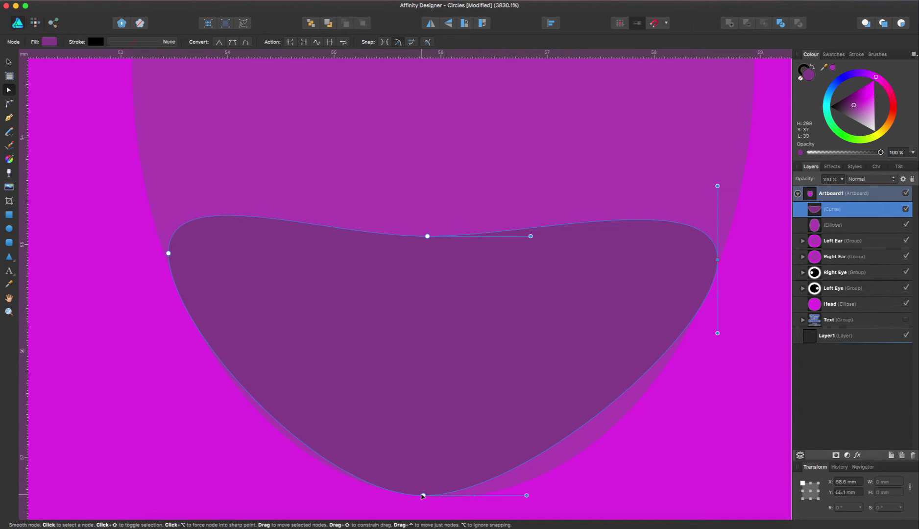
# Adjust the dark crescent's lower node and handles to follow the nose outline, and lower its upper middle node for a deeper dip
pyautogui.moveTo(529, 496); pyautogui.dragTo(593, 497)
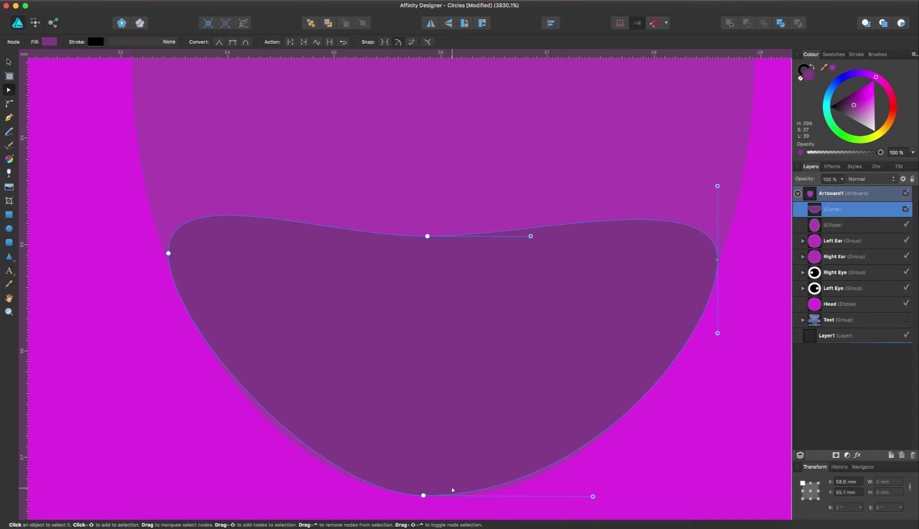
pyautogui.moveTo(426, 497); pyautogui.dragTo(430, 499)
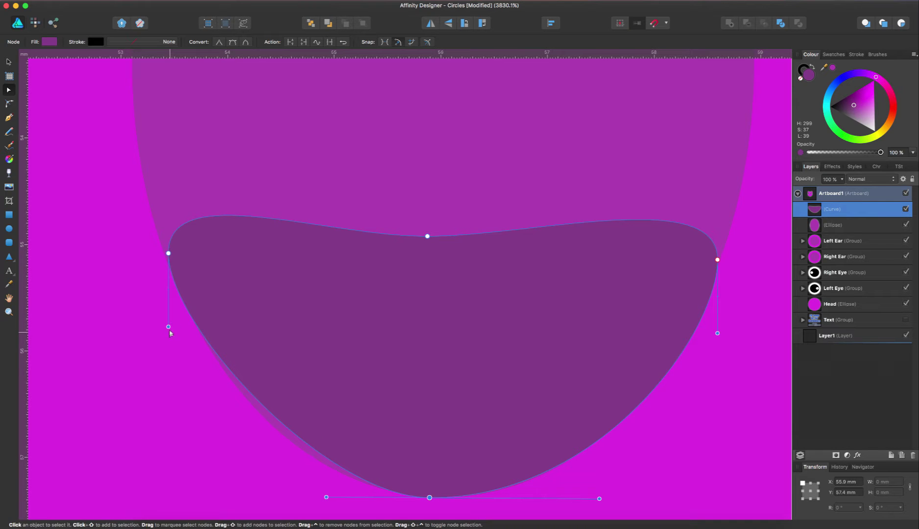
pyautogui.moveTo(168, 327)
pyautogui.mouseDown()
pyautogui.moveTo(178, 325)
pyautogui.moveTo(150, 331)
pyautogui.mouseUp()
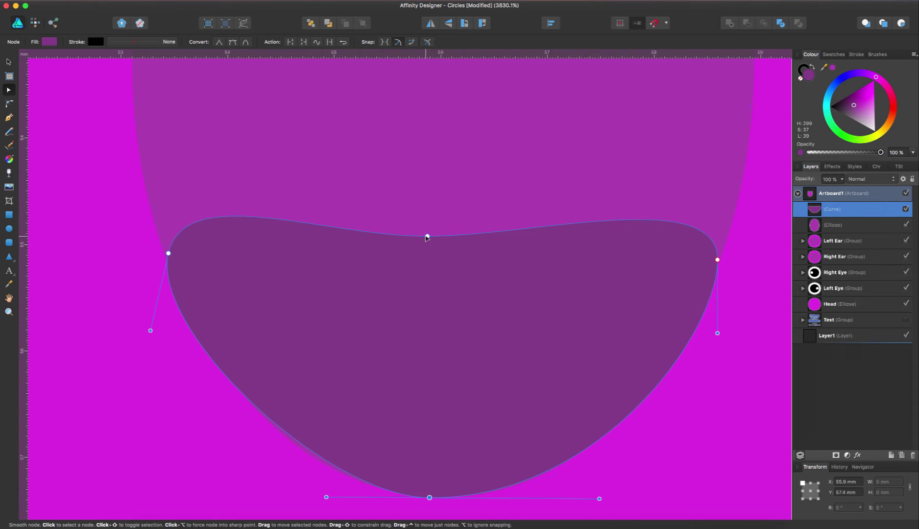
pyautogui.moveTo(428, 238); pyautogui.dragTo(430, 266)
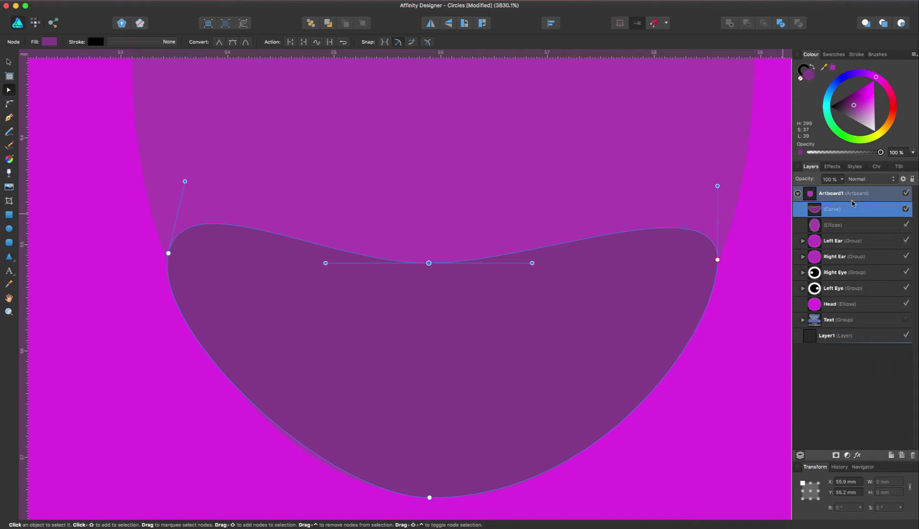
pyautogui.click(850, 305)
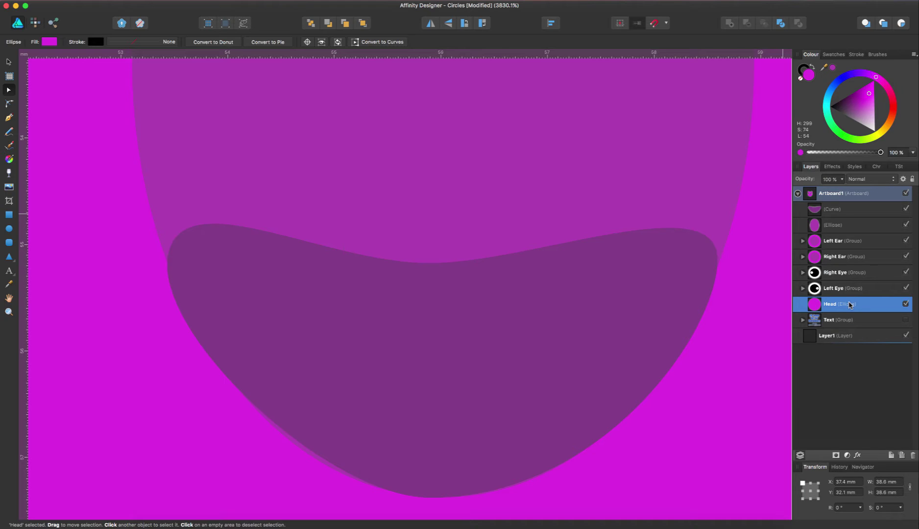
pyautogui.press('super+0')
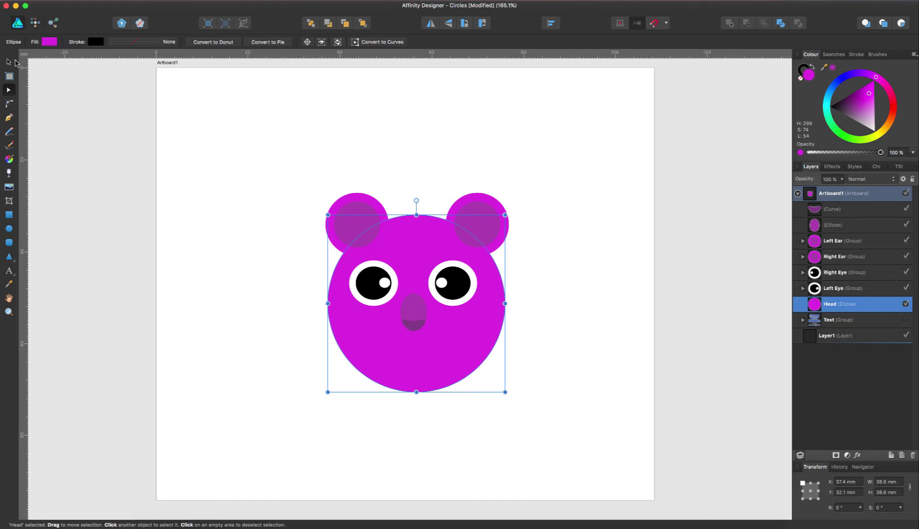
pyautogui.click(8, 62)
pyautogui.click(204, 145)
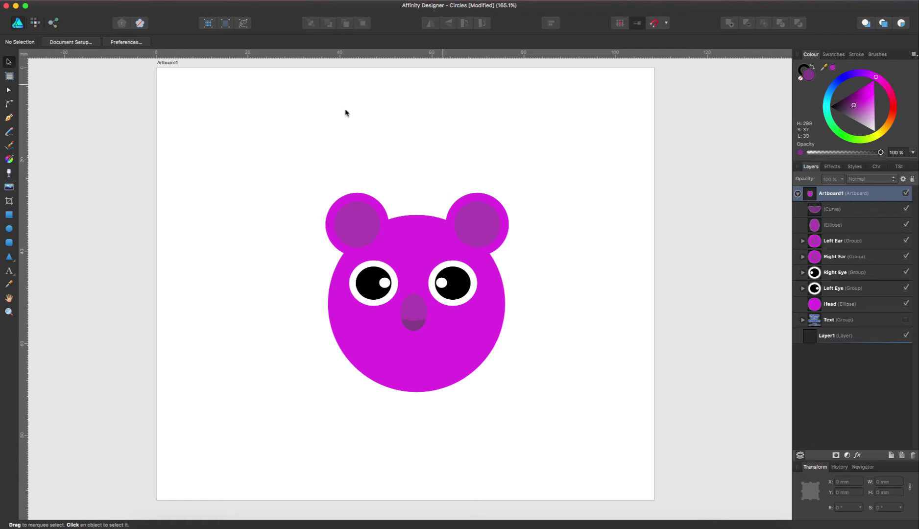
# Draw a mouth ellipse about 21.8 × 3.7 mm below the nose, filled with HSL 299, 46, 47, and convert it to curves
pyautogui.click(834, 70)
pyautogui.click(9, 228)
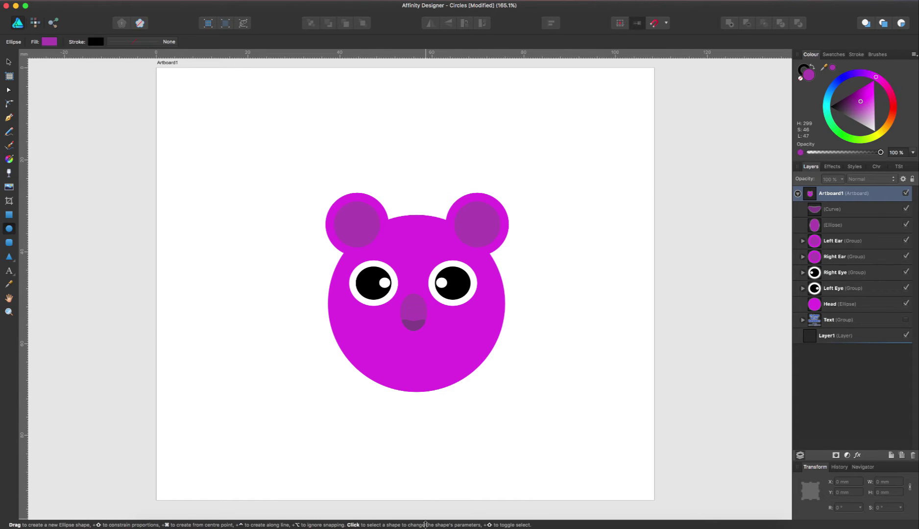
pyautogui.moveTo(370, 344); pyautogui.dragTo(471, 361)
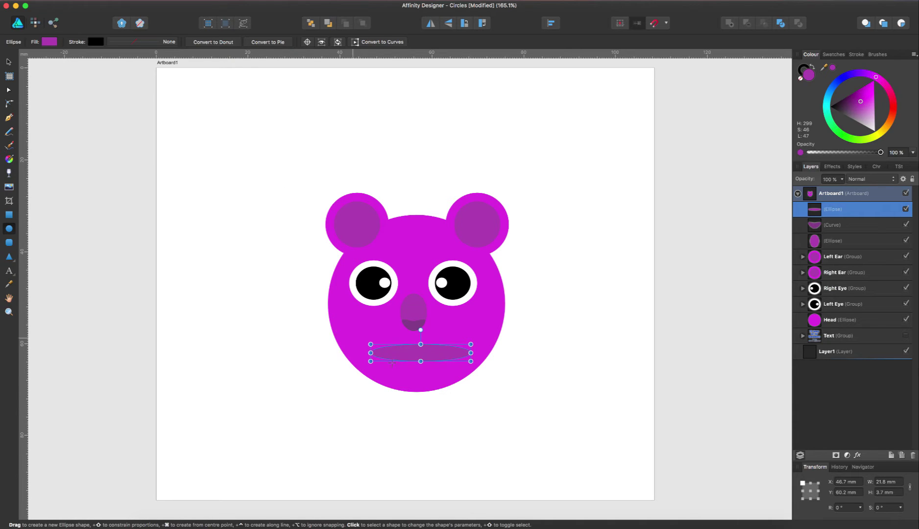
pyautogui.click(387, 43)
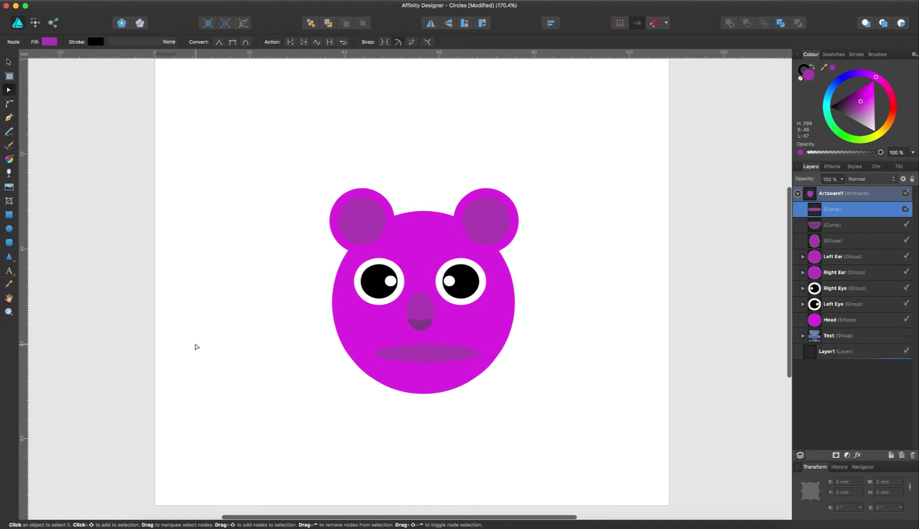
# Move the mouth's nodes to form a smile about 26.3 × 8.9 mm, with raised outer corners, a dipped upper edge and a deep lower edge
pyautogui.scroll(3, 195, 347)
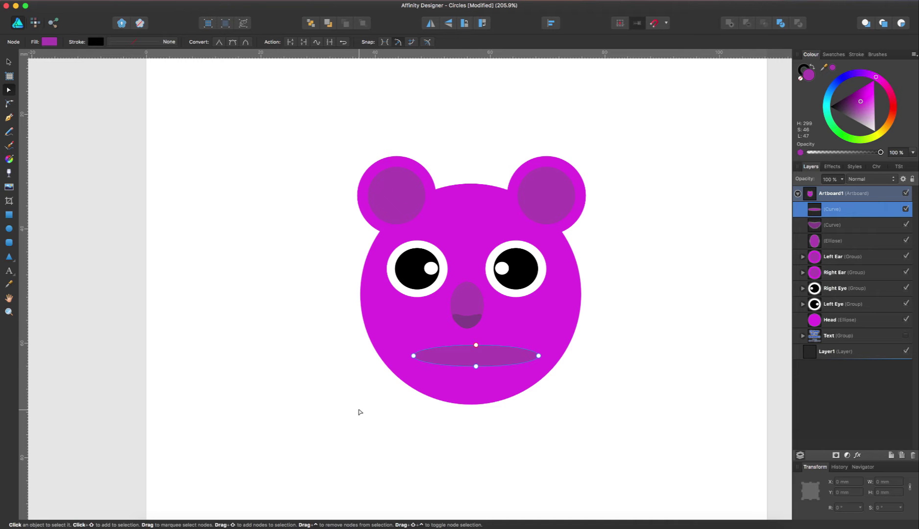
pyautogui.scroll(3, 360, 412)
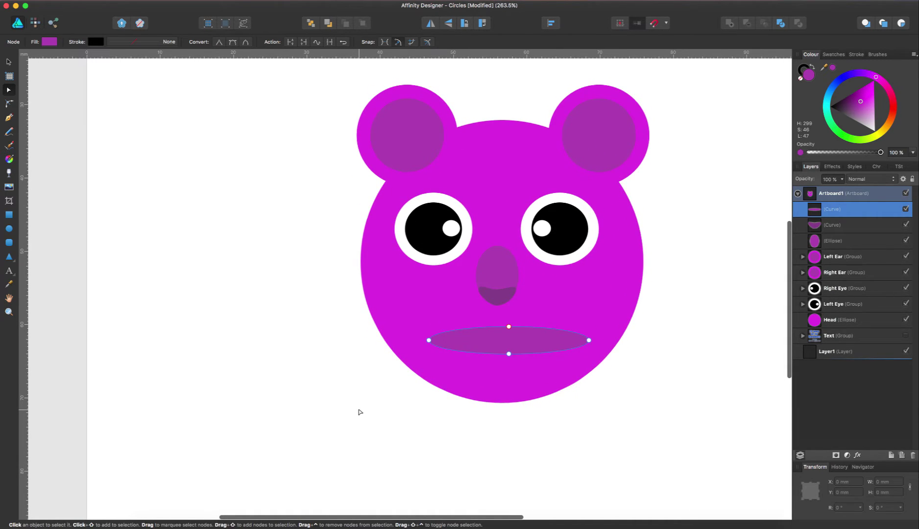
pyautogui.hscroll(5, 710, 385)
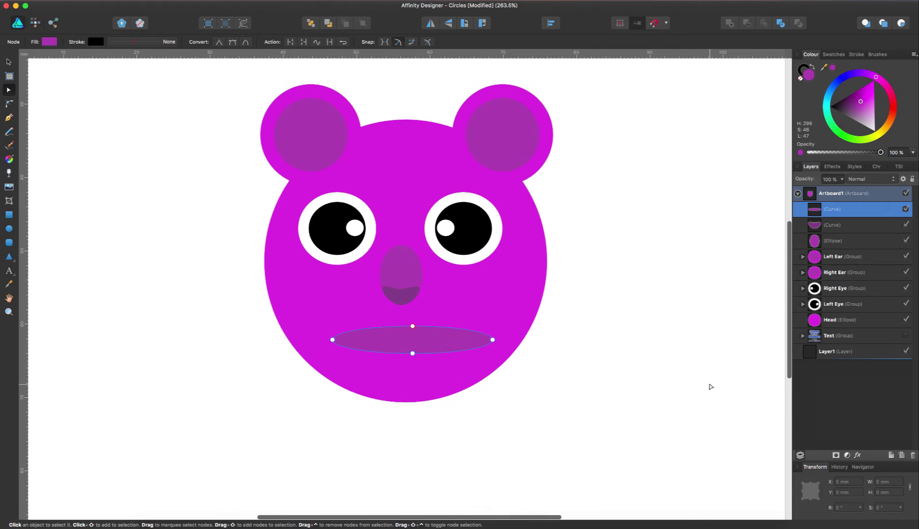
pyautogui.scroll(3, 710, 387)
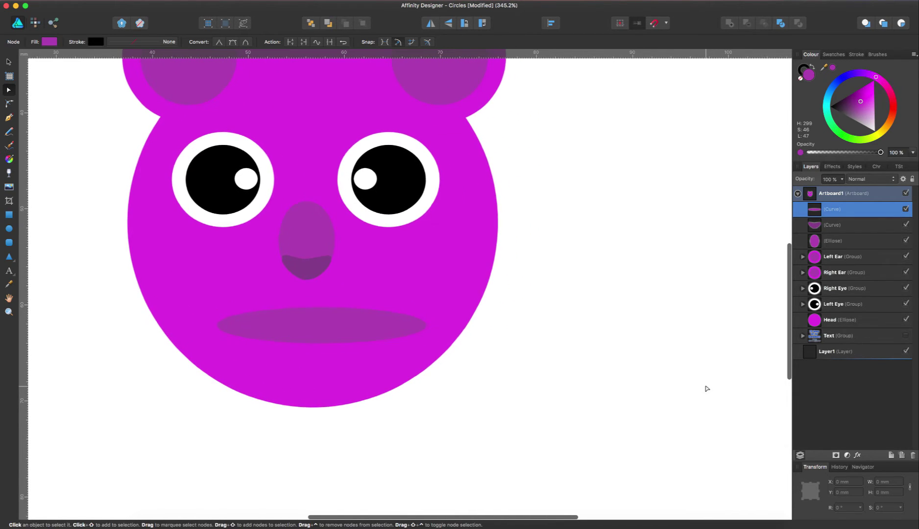
pyautogui.hscroll(-3, 580, 319)
pyautogui.scroll(2, 580, 318)
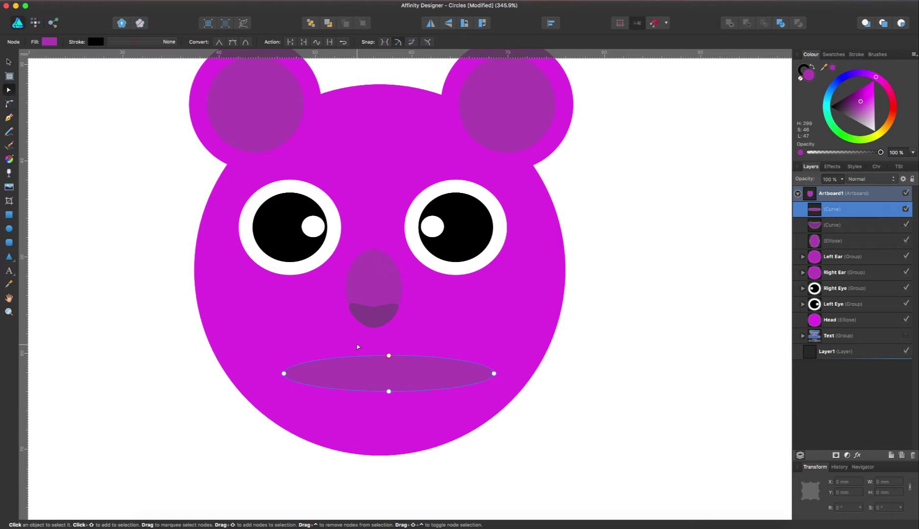
pyautogui.moveTo(390, 395); pyautogui.dragTo(379, 423)
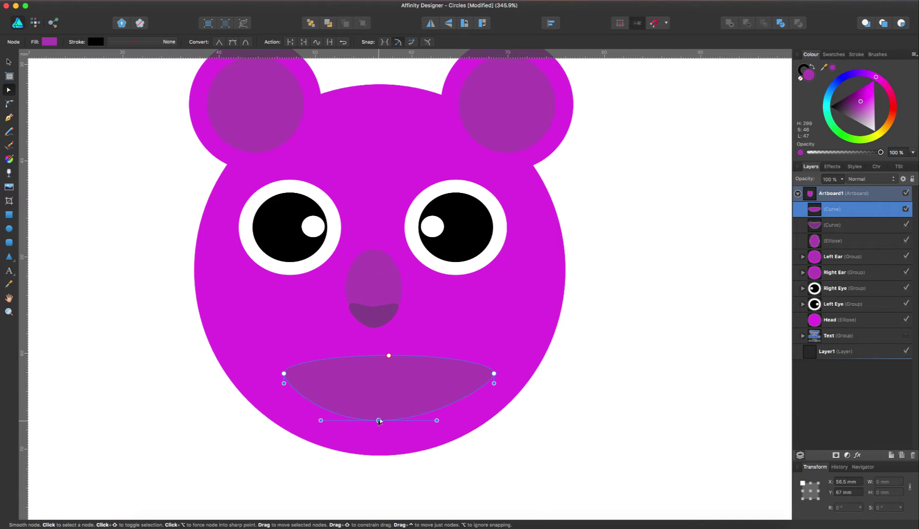
pyautogui.moveTo(285, 375); pyautogui.dragTo(260, 353)
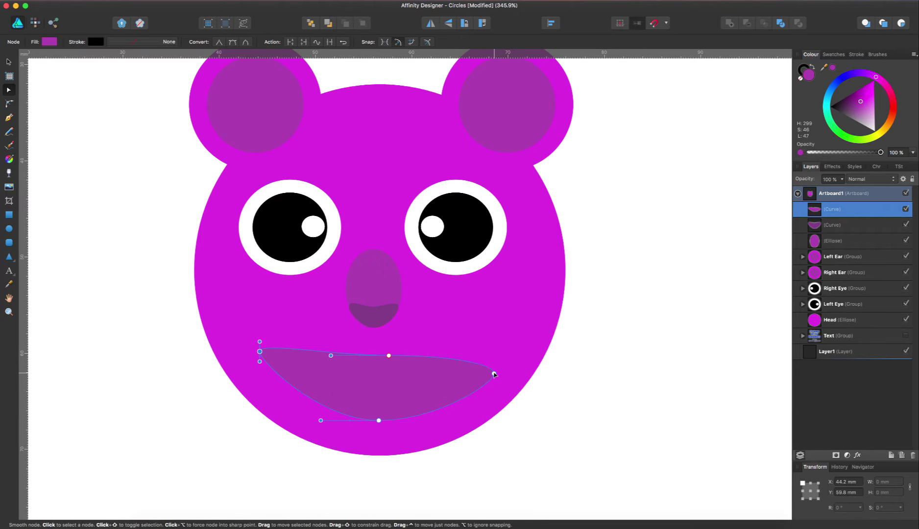
pyautogui.moveTo(494, 373); pyautogui.dragTo(506, 361)
pyautogui.moveTo(512, 355); pyautogui.dragTo(514, 352)
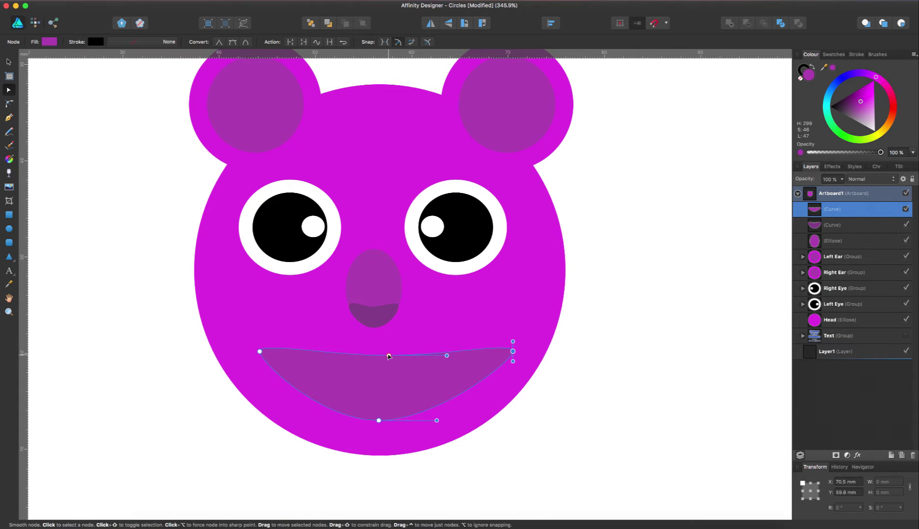
pyautogui.moveTo(387, 355); pyautogui.dragTo(370, 365)
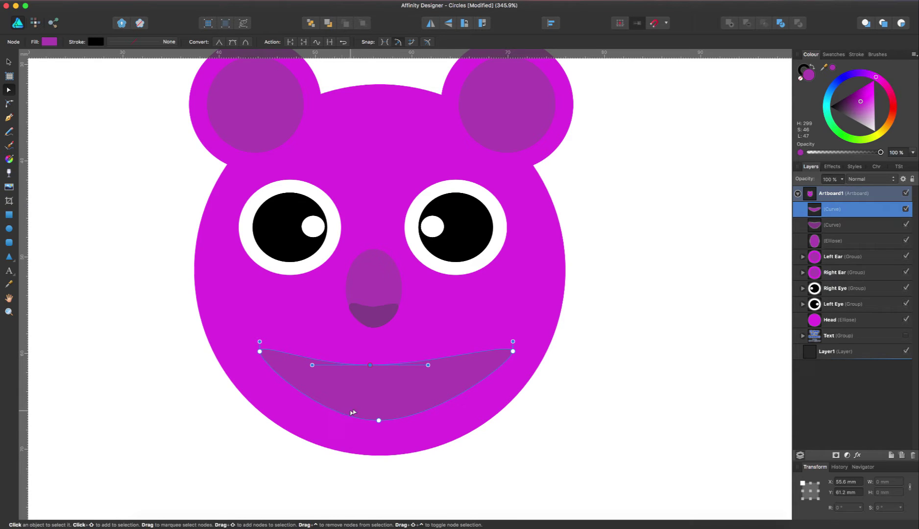
pyautogui.moveTo(380, 421); pyautogui.dragTo(378, 434)
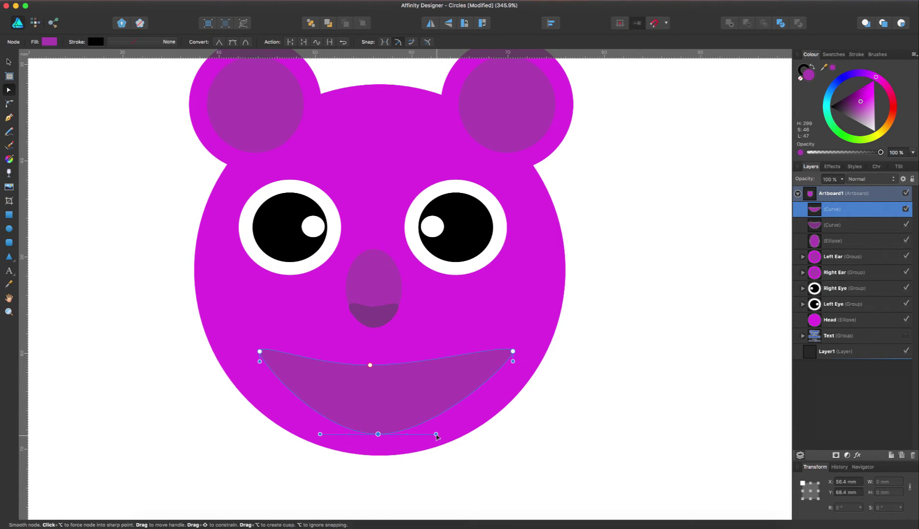
# Lengthen the handles of the mouth's lower node, centre its upper node and even out that node's handles, leaving the mouth selected
pyautogui.moveTo(437, 436); pyautogui.dragTo(465, 436)
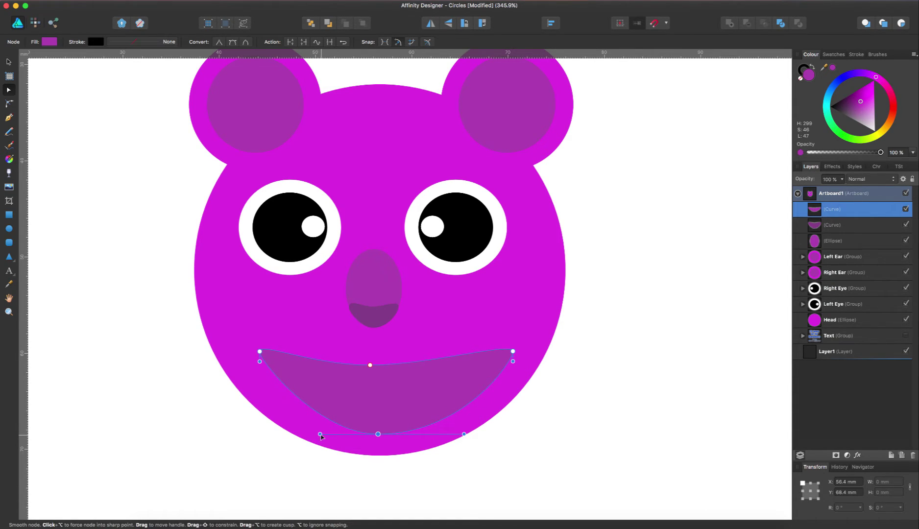
pyautogui.moveTo(319, 435); pyautogui.dragTo(304, 435)
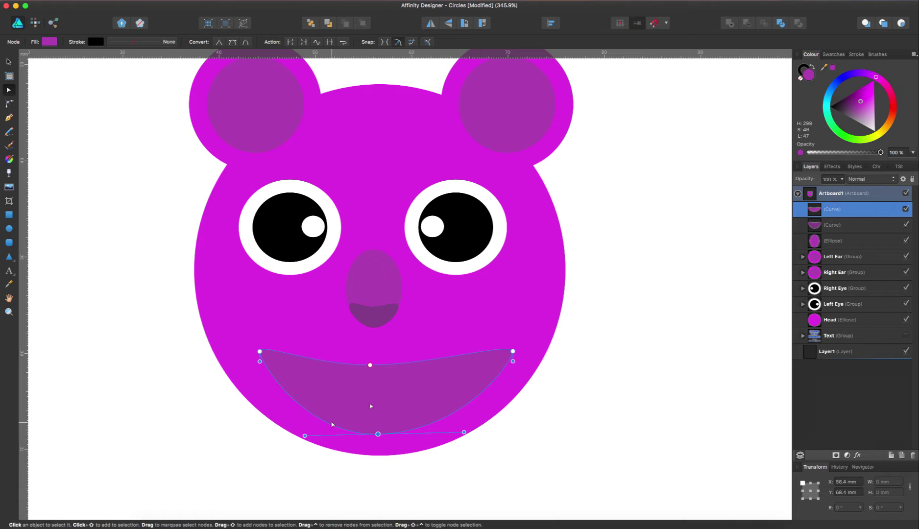
pyautogui.moveTo(370, 365); pyautogui.dragTo(377, 366)
pyautogui.moveTo(318, 366); pyautogui.dragTo(315, 365)
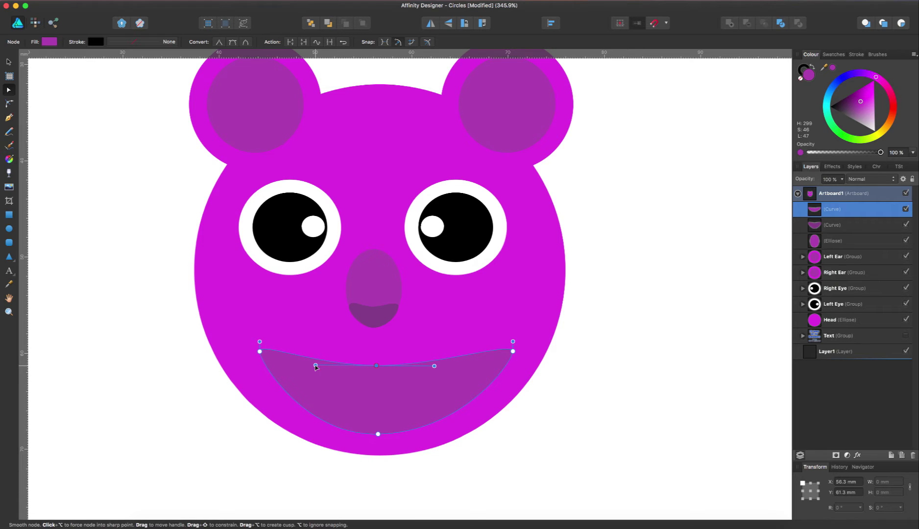
pyautogui.moveTo(435, 366); pyautogui.dragTo(442, 366)
pyautogui.click(608, 365)
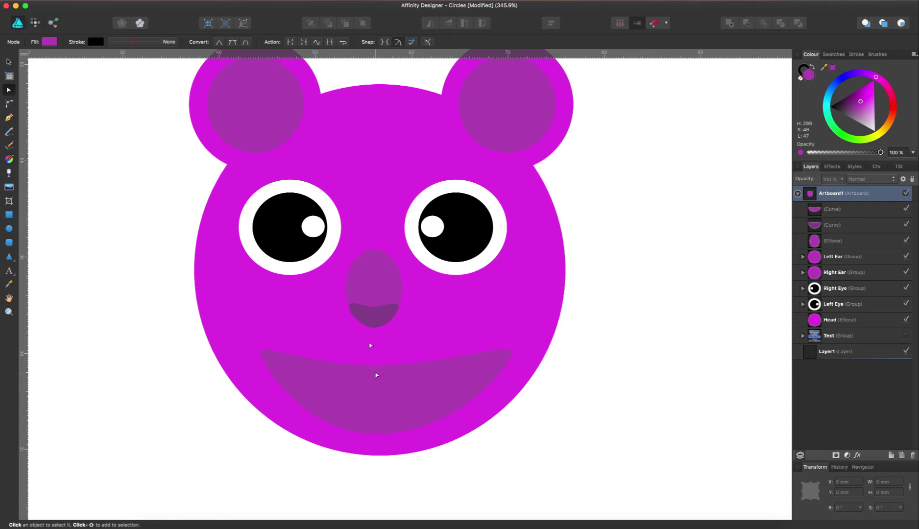
pyautogui.click(9, 63)
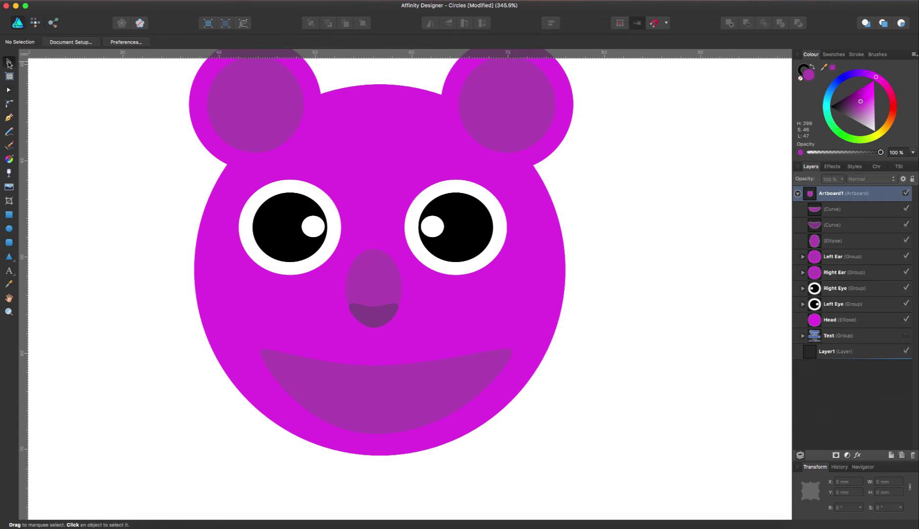
pyautogui.click(350, 395)
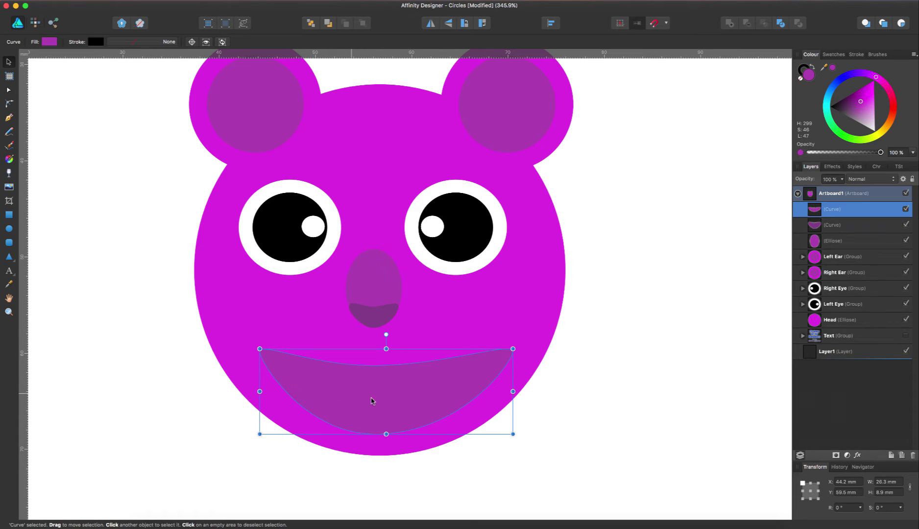
# Group the nose ellipse with its dark crescent and name the group Nose
pyautogui.click(850, 229)
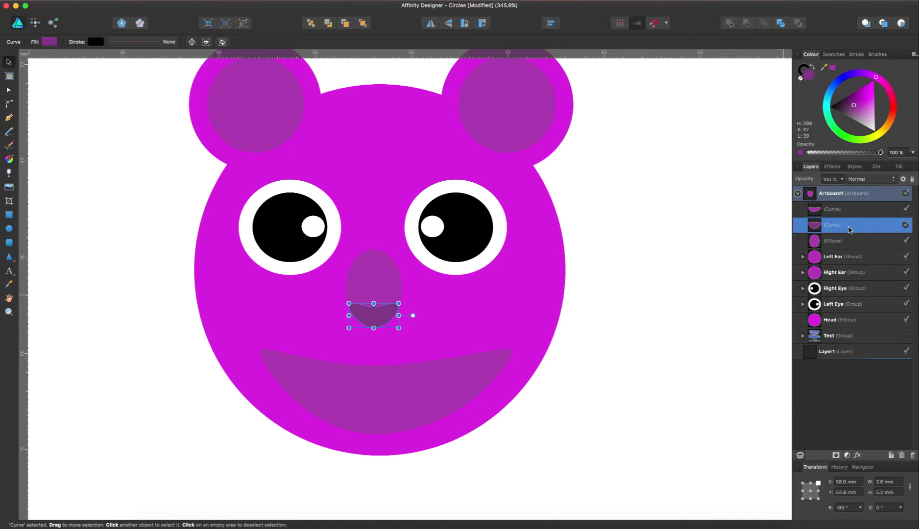
pyautogui.click(844, 241)
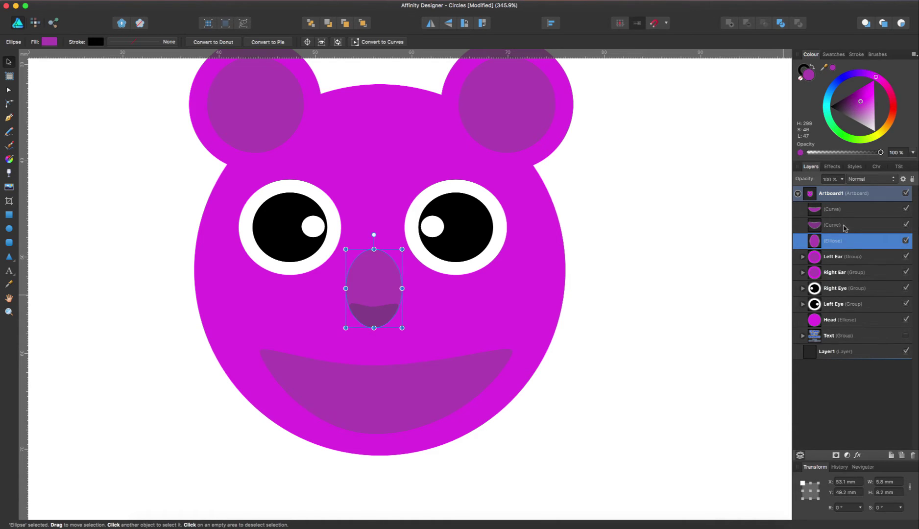
pyautogui.keyDown('shift'); pyautogui.click(844, 227); pyautogui.keyUp('shift')
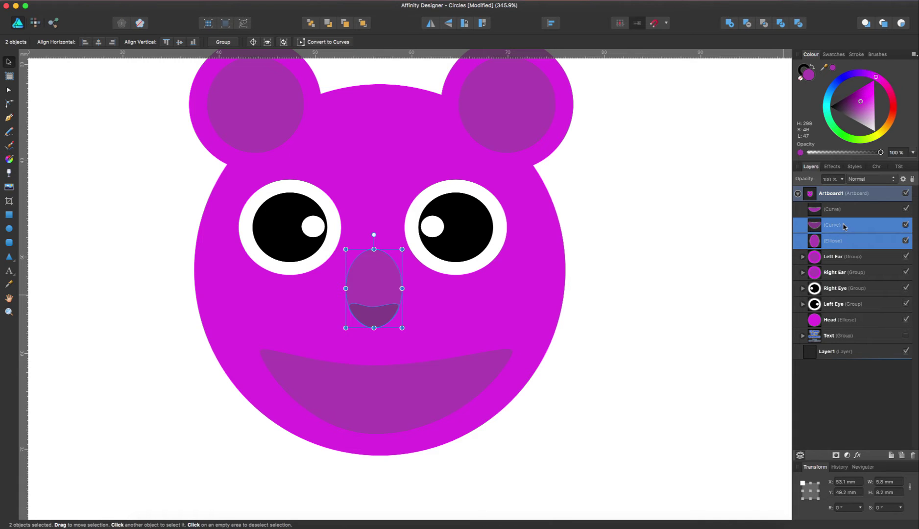
pyautogui.press('super+g')
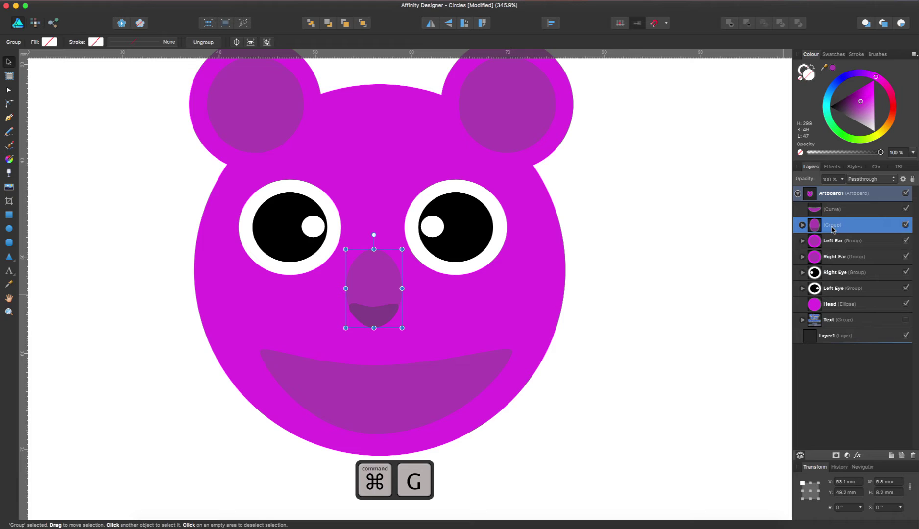
pyautogui.doubleClick(833, 226)
pyautogui.write('N')
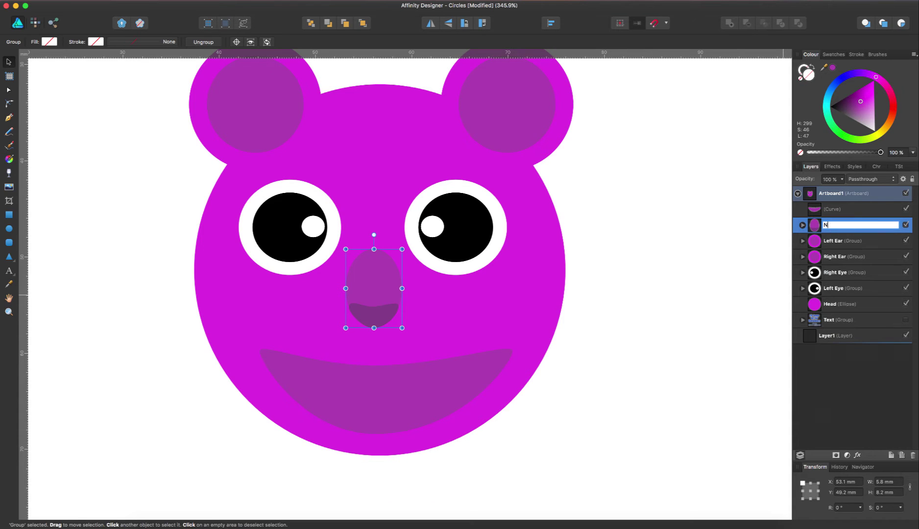
pyautogui.write('ose')
pyautogui.press('Return')
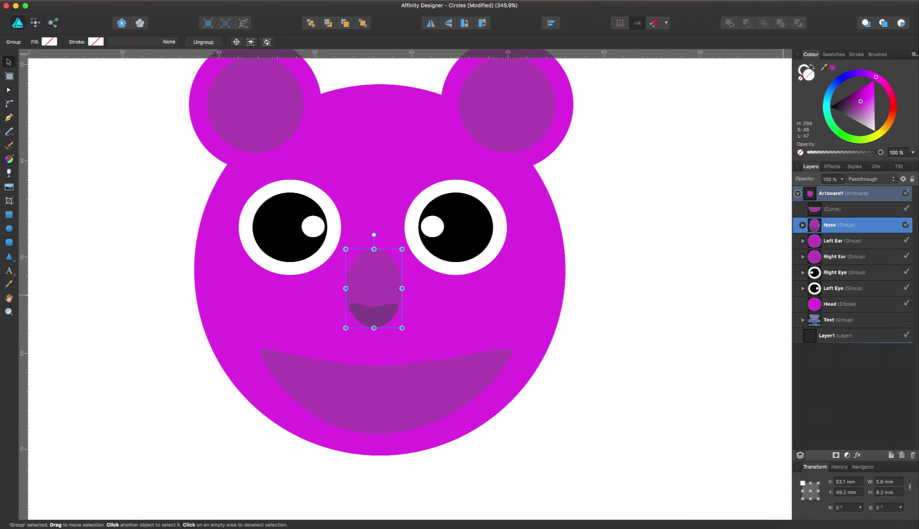
# Duplicate the mouth curve, fill the copy white, and shrink it to about 16.4 × 5.5 mm, centred near the mouth's upper edge
pyautogui.click(836, 210)
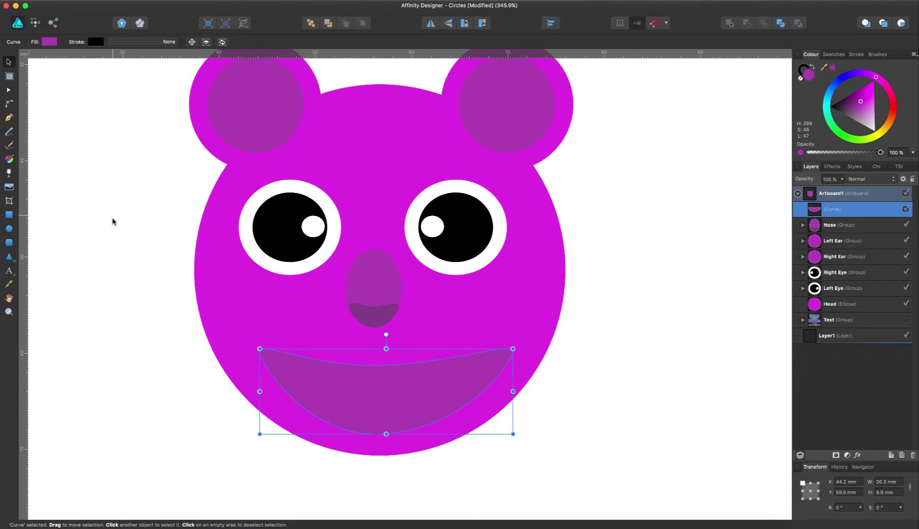
pyautogui.press('super+d')
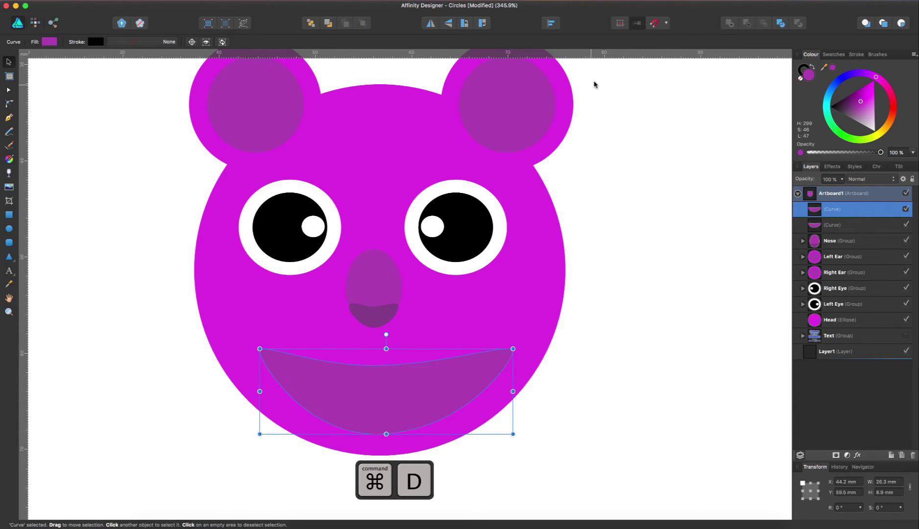
pyautogui.click(838, 55)
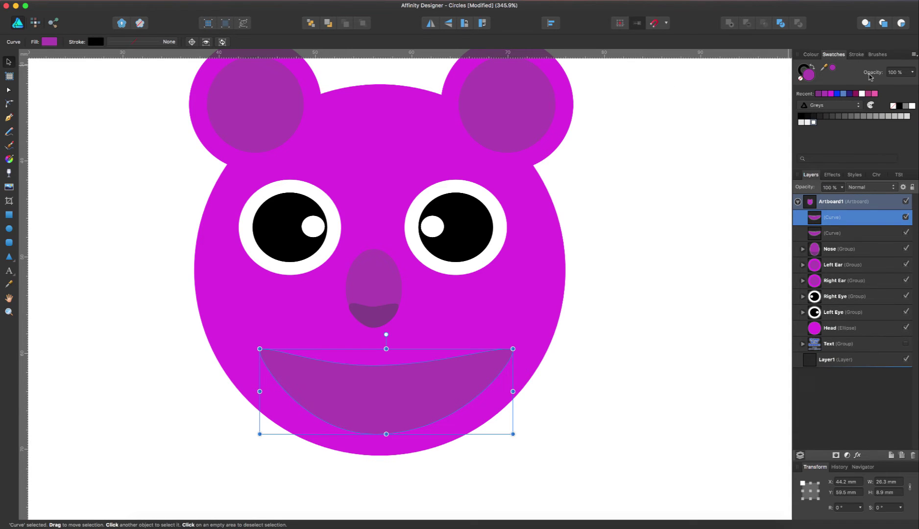
pyautogui.click(912, 106)
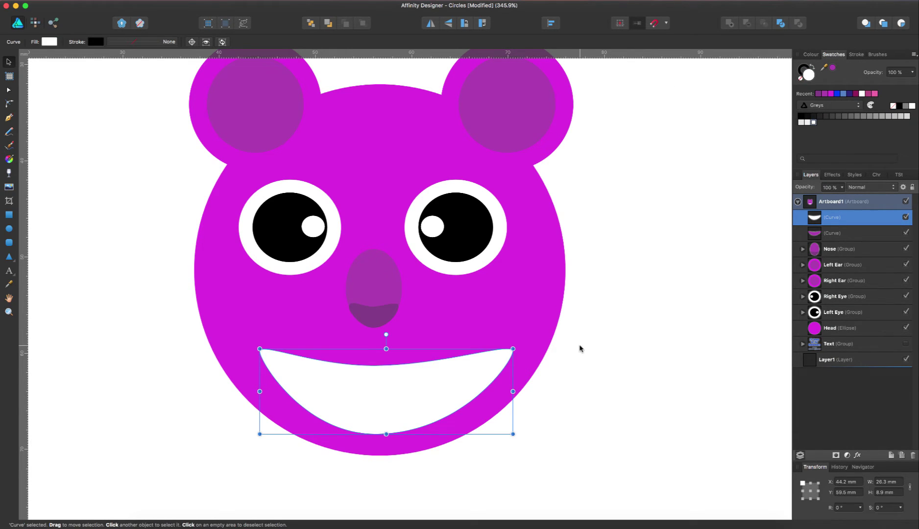
pyautogui.moveTo(512, 434); pyautogui.dragTo(417, 392)
pyautogui.moveTo(357, 392); pyautogui.dragTo(398, 401)
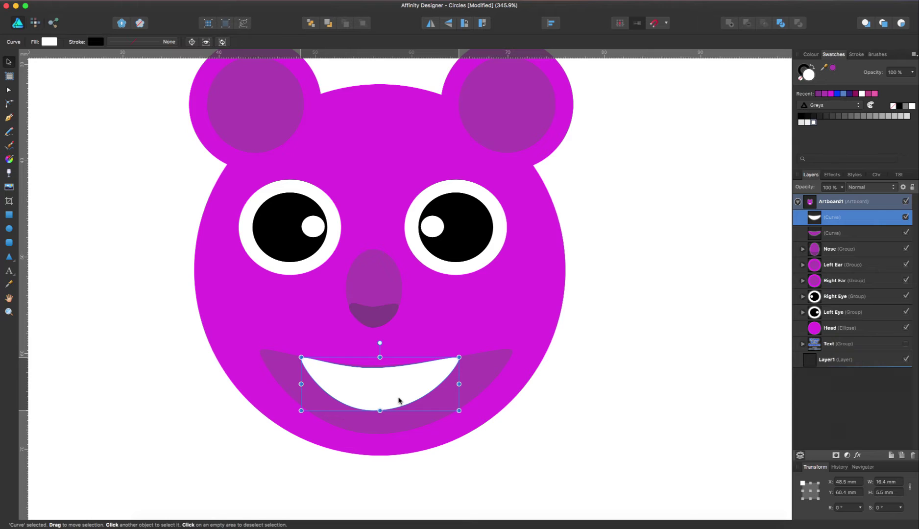
# Raise the white shape's upper middle node for a shallower dip and shift the whole shape slightly lower within the mouth
pyautogui.click(9, 91)
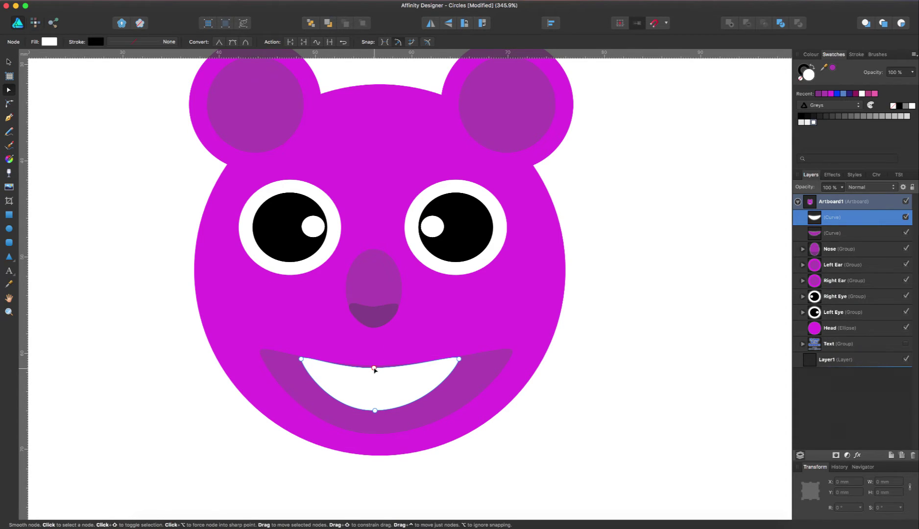
pyautogui.moveTo(374, 370); pyautogui.dragTo(376, 364)
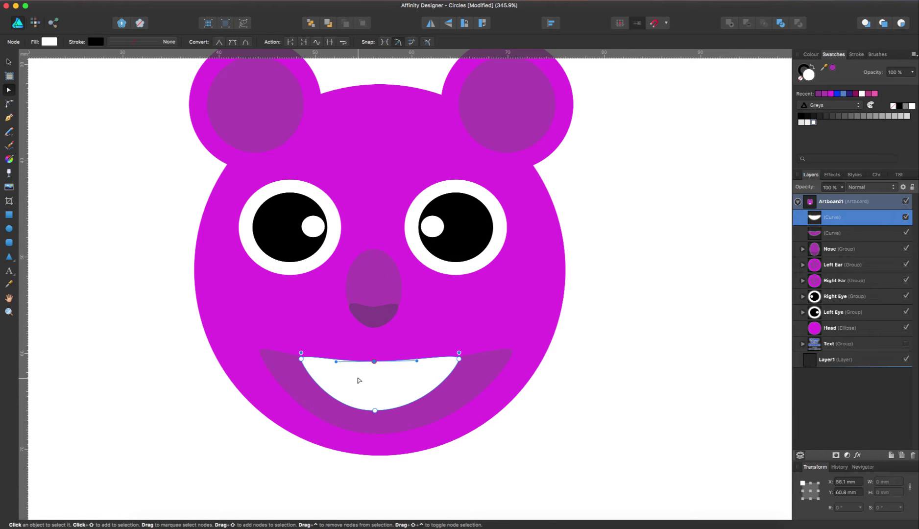
pyautogui.scroll(8, 358, 381)
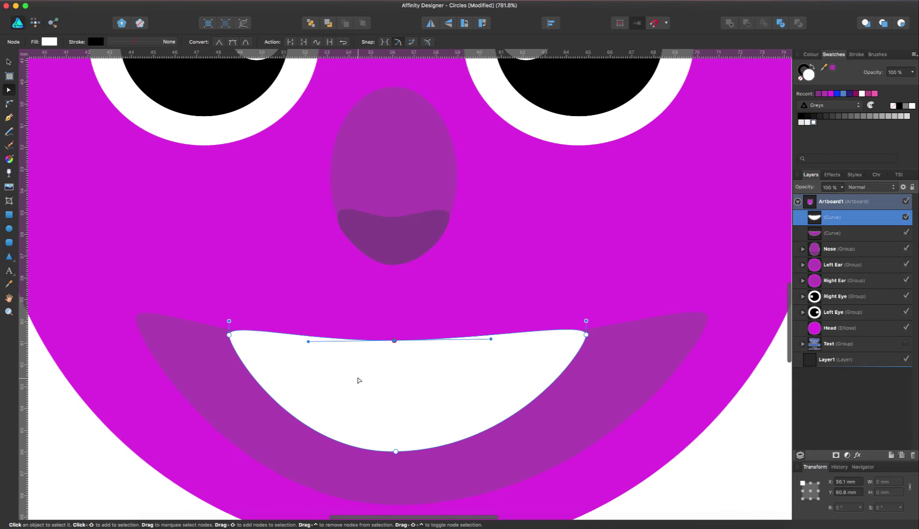
pyautogui.click(380, 379)
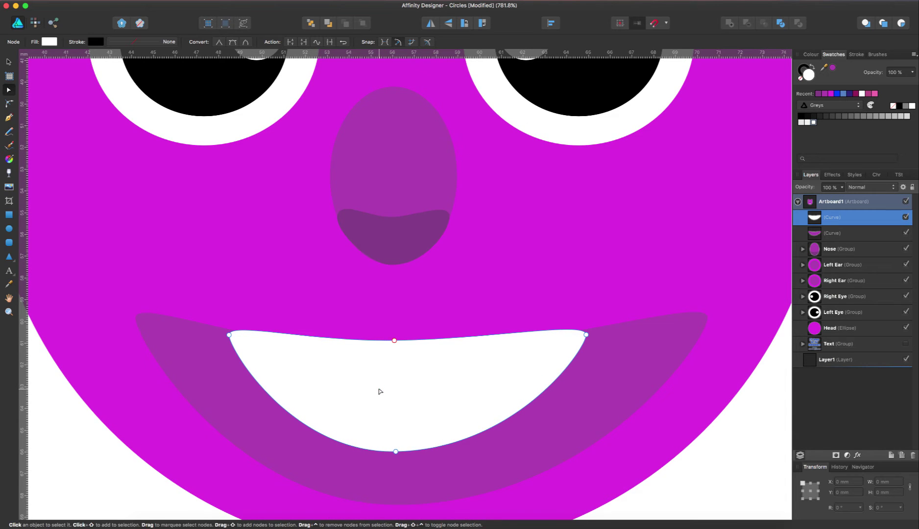
pyautogui.click(8, 63)
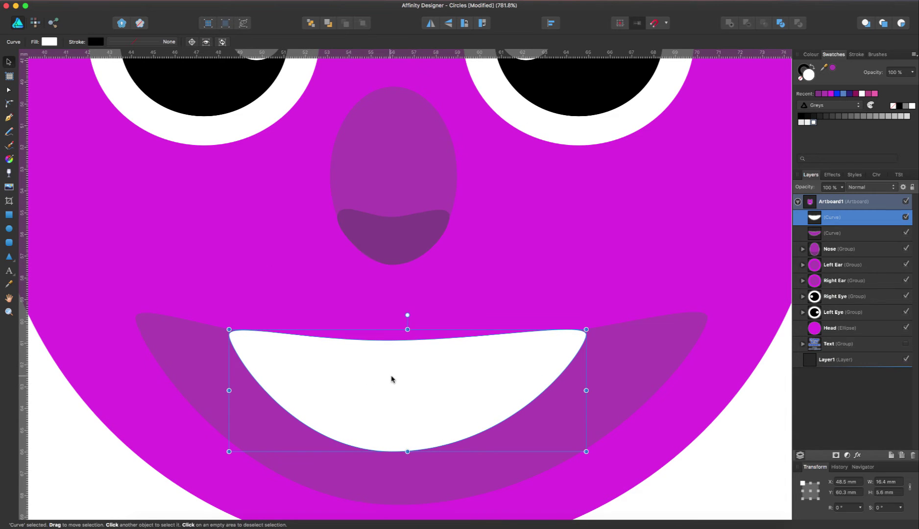
pyautogui.moveTo(395, 375); pyautogui.dragTo(396, 383)
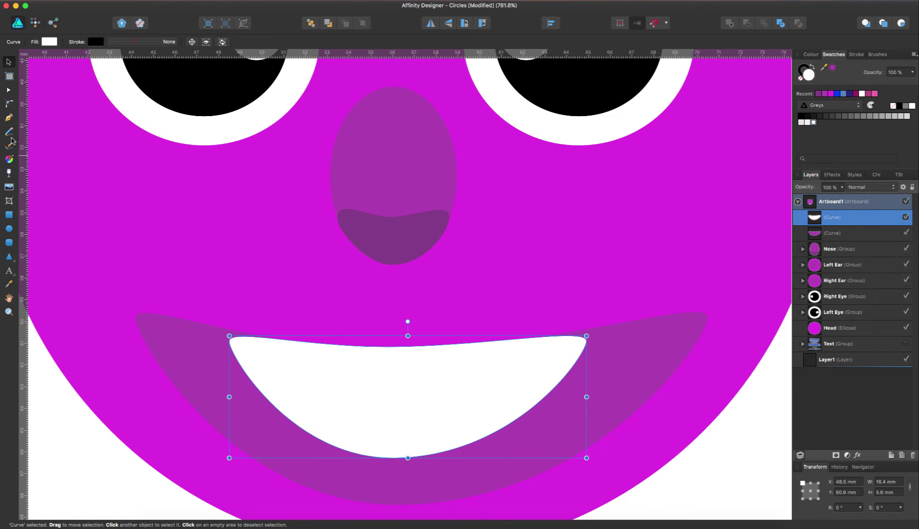
# Move the white shape's corner nodes up and outward and angle their handles along the mouth's upper edge, making it about 17 × 5.9 mm
pyautogui.click(7, 92)
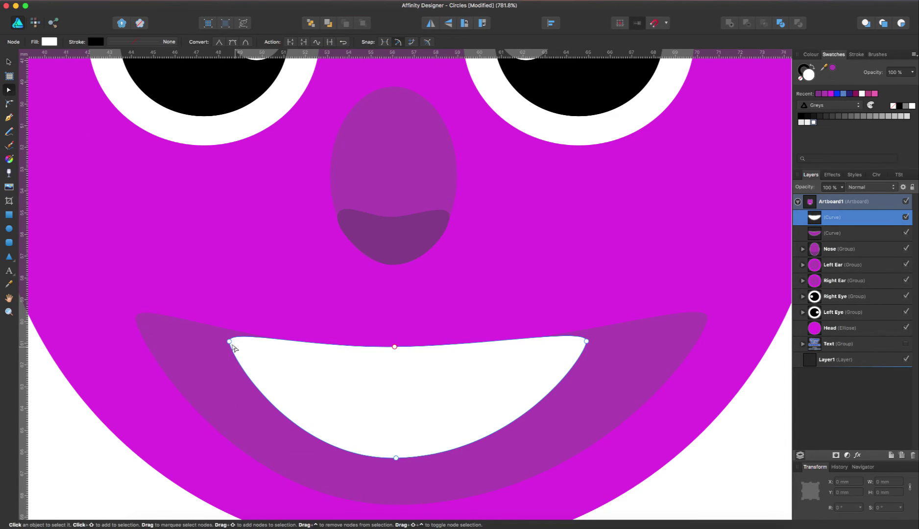
pyautogui.moveTo(228, 343); pyautogui.dragTo(221, 337)
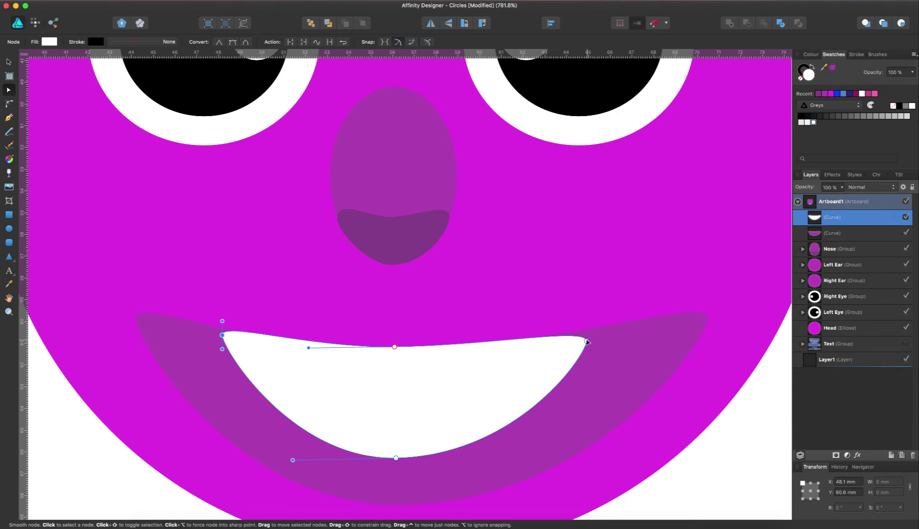
pyautogui.moveTo(587, 342)
pyautogui.mouseDown()
pyautogui.moveTo(581, 319)
pyautogui.moveTo(575, 336)
pyautogui.mouseUp()
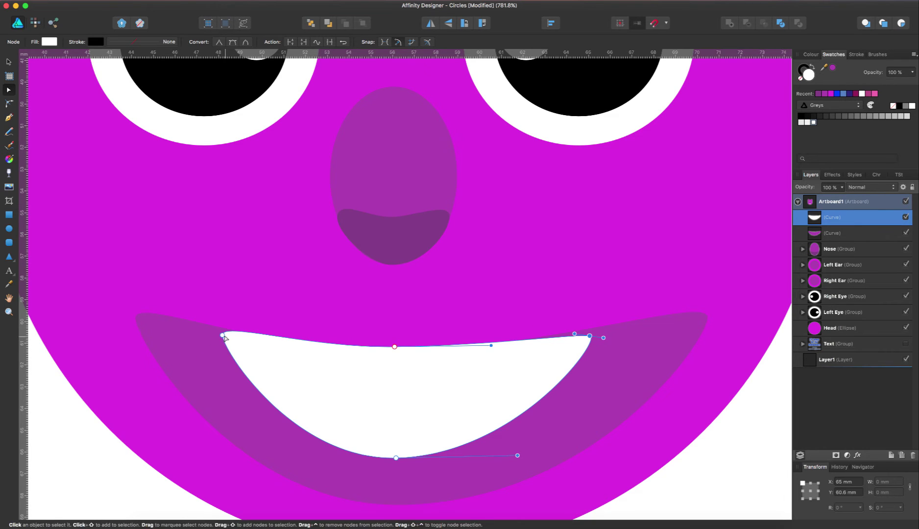
pyautogui.click(222, 335)
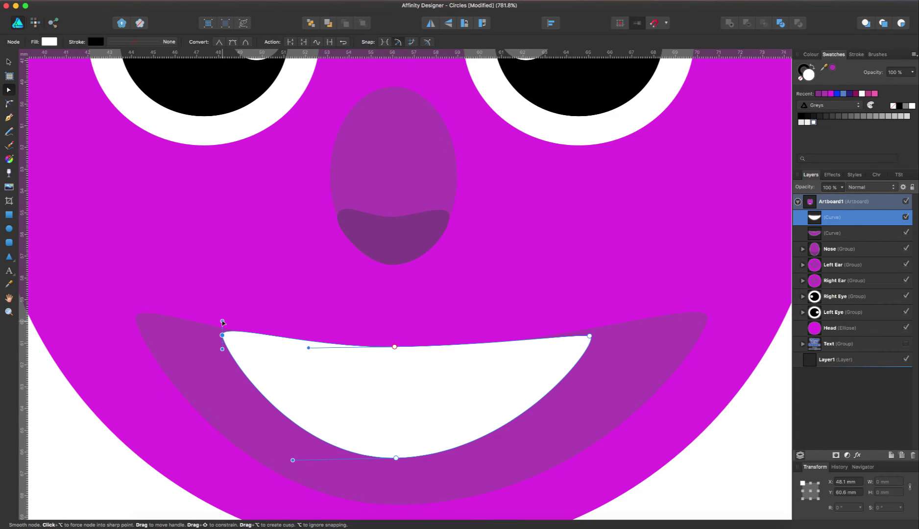
pyautogui.moveTo(223, 322)
pyautogui.mouseDown()
pyautogui.moveTo(238, 325)
pyautogui.moveTo(243, 339)
pyautogui.moveTo(223, 330)
pyautogui.mouseUp()
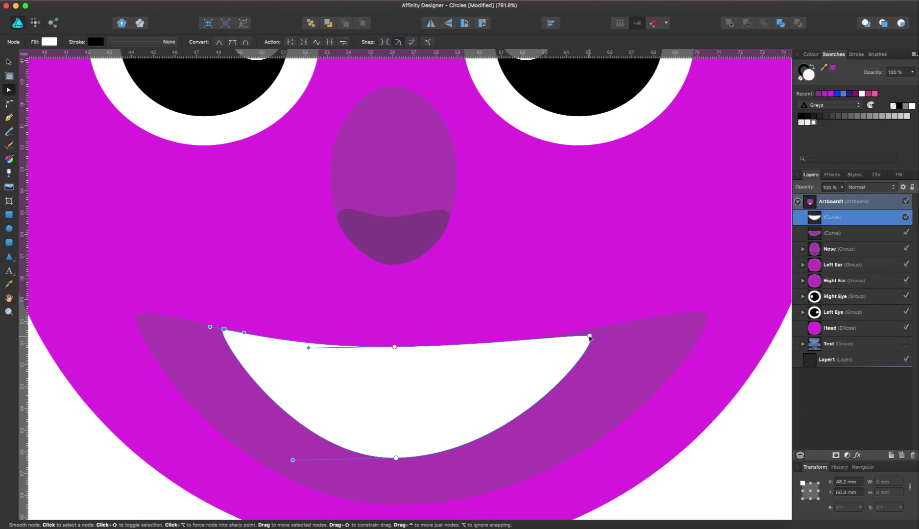
pyautogui.moveTo(591, 338); pyautogui.dragTo(592, 332)
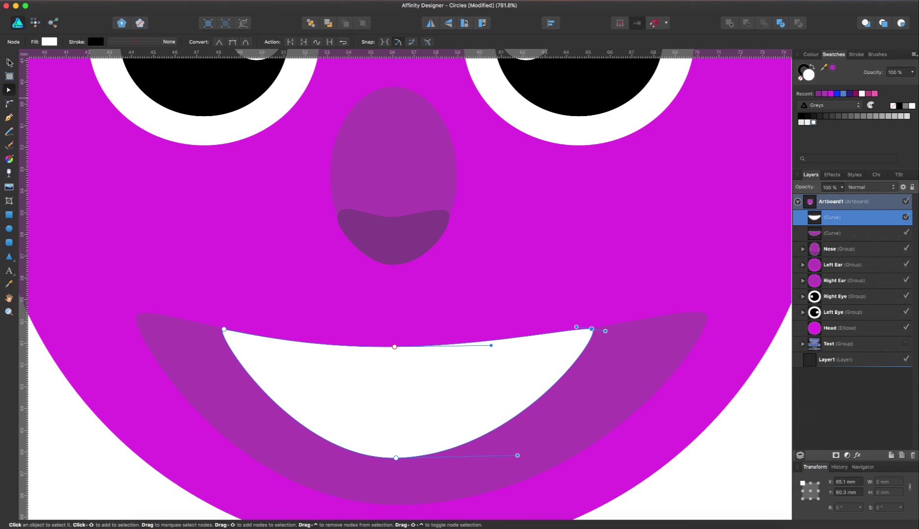
pyautogui.click(8, 63)
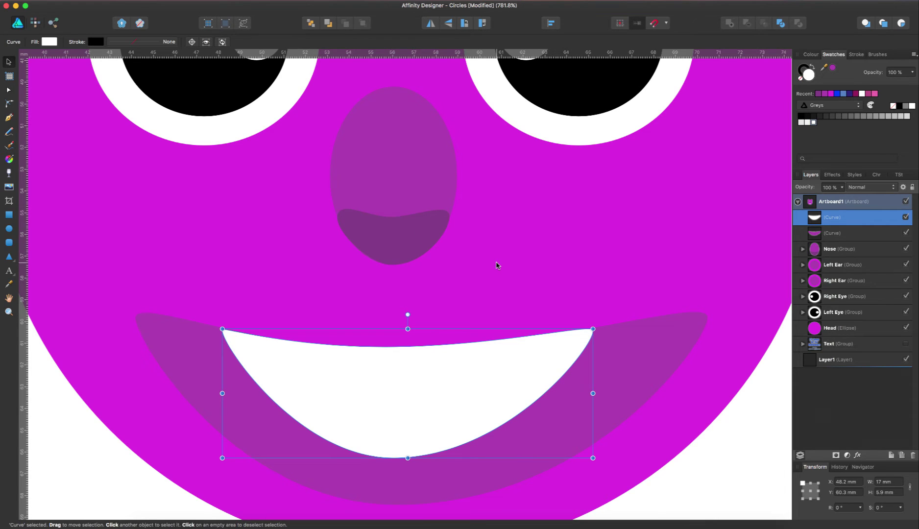
pyautogui.press('super+0')
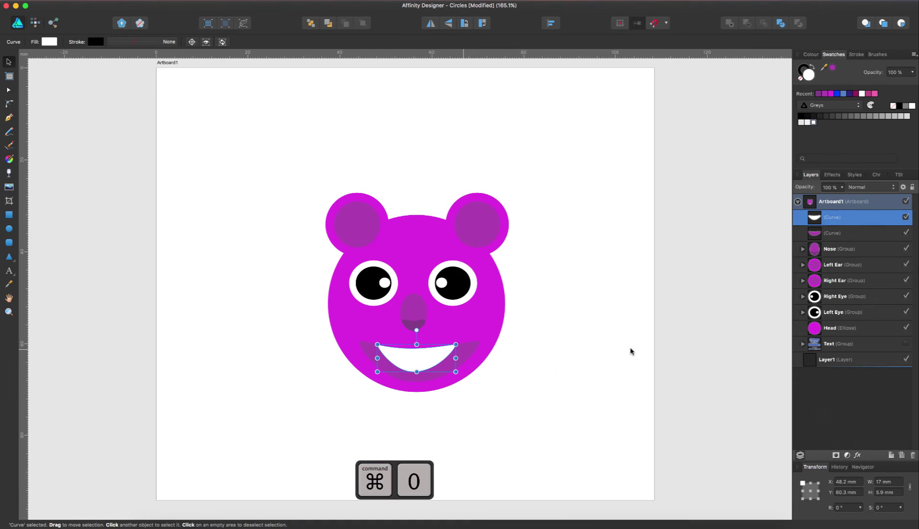
pyautogui.click(552, 383)
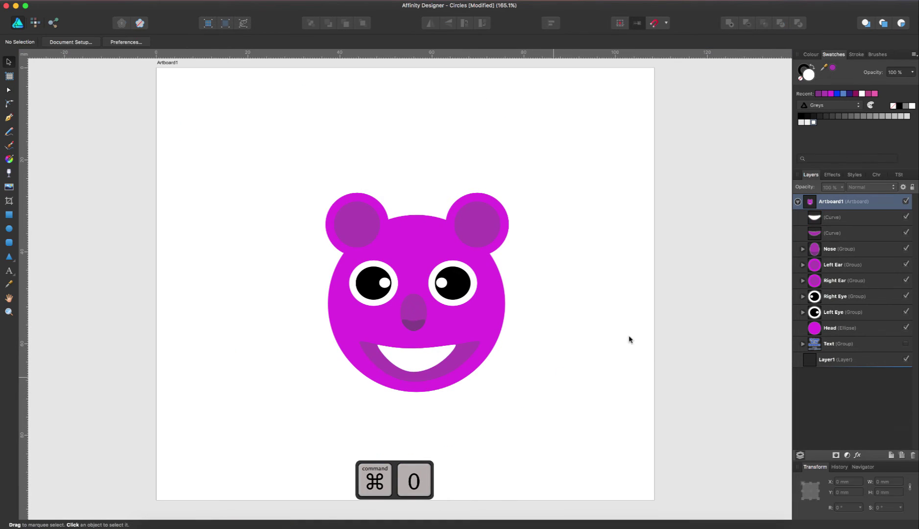
# Group the white shape with the purple mouth curve, name the group Mouth, and clear the selection
pyautogui.click(849, 222)
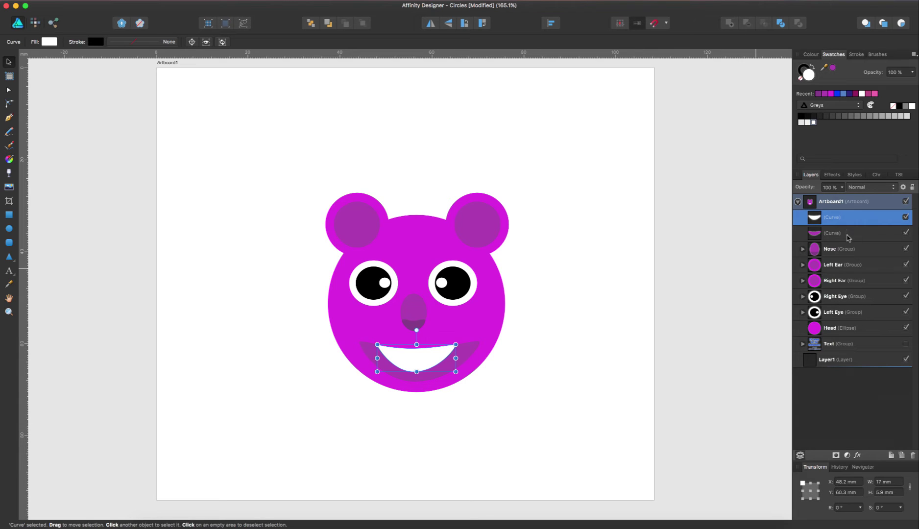
pyautogui.keyDown('shift'); pyautogui.click(848, 237); pyautogui.keyUp('shift')
pyautogui.hotkey('ctrl', 'g')
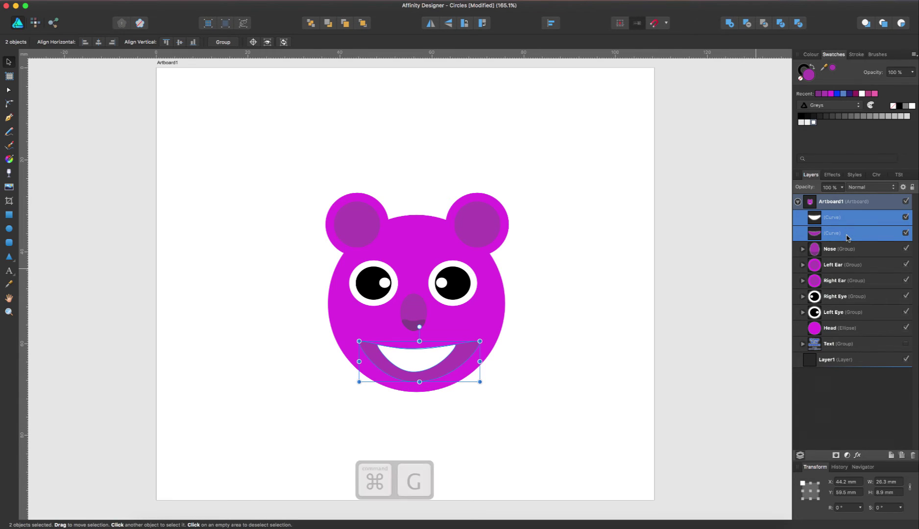
pyautogui.doubleClick(838, 218)
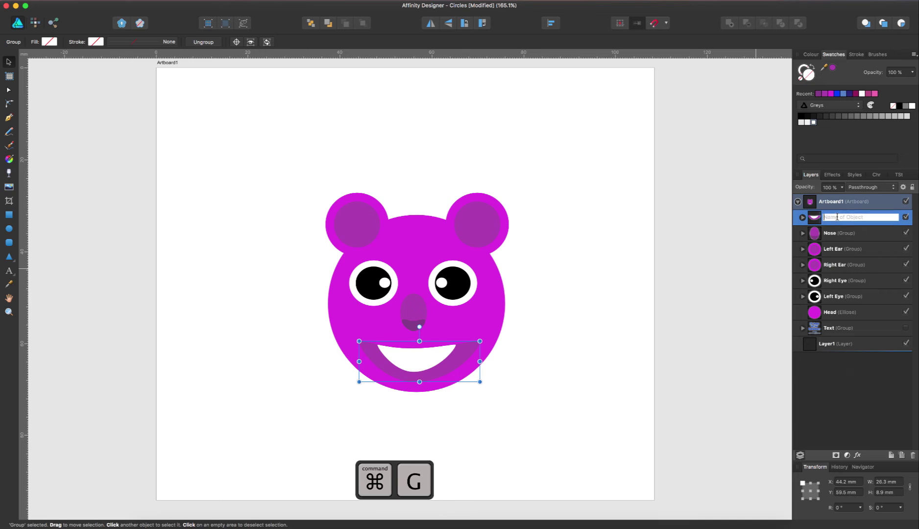
pyautogui.write('Mouth')
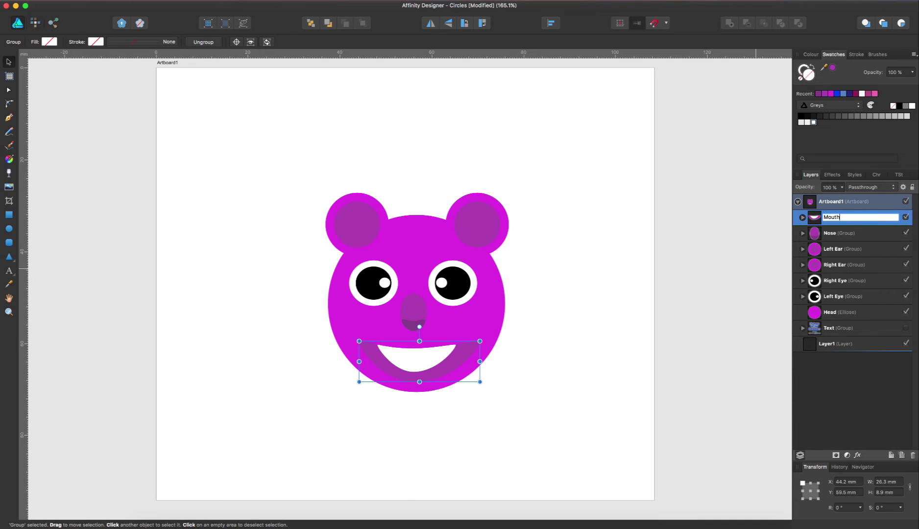
pyautogui.press('Return')
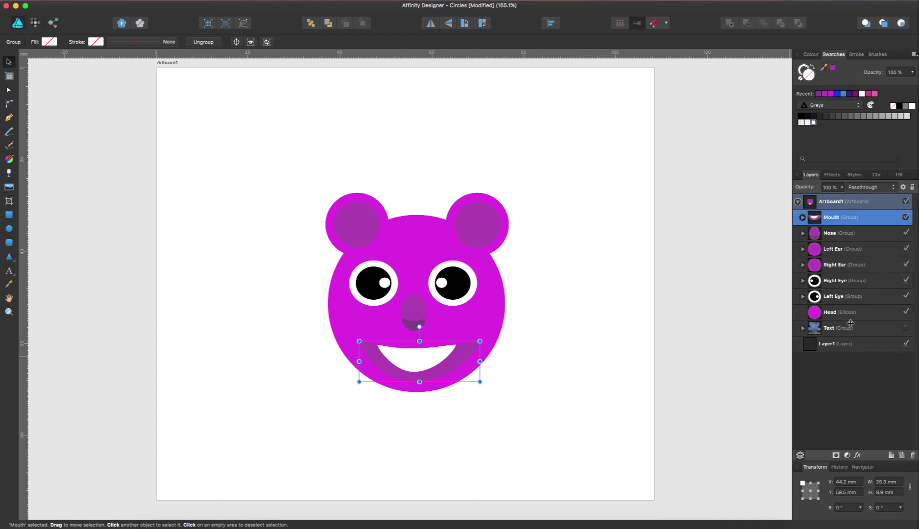
pyautogui.click(753, 335)
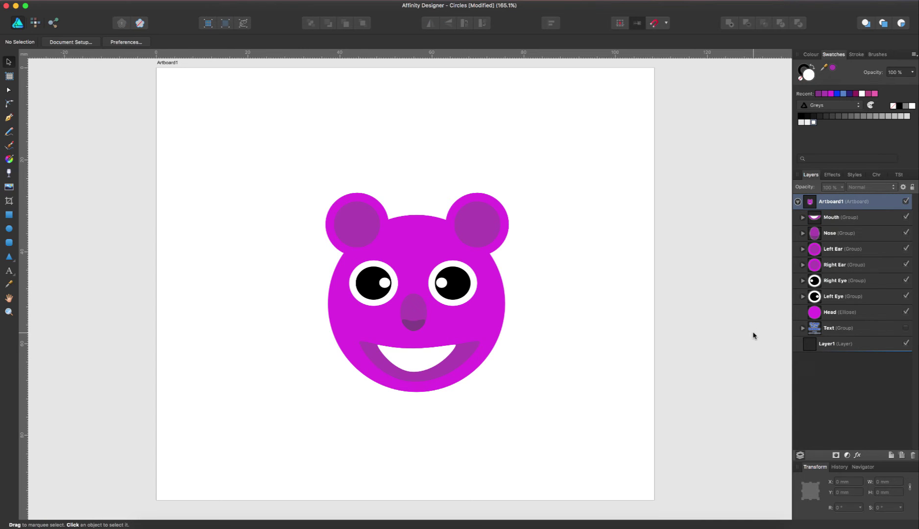
pyautogui.click(864, 222)
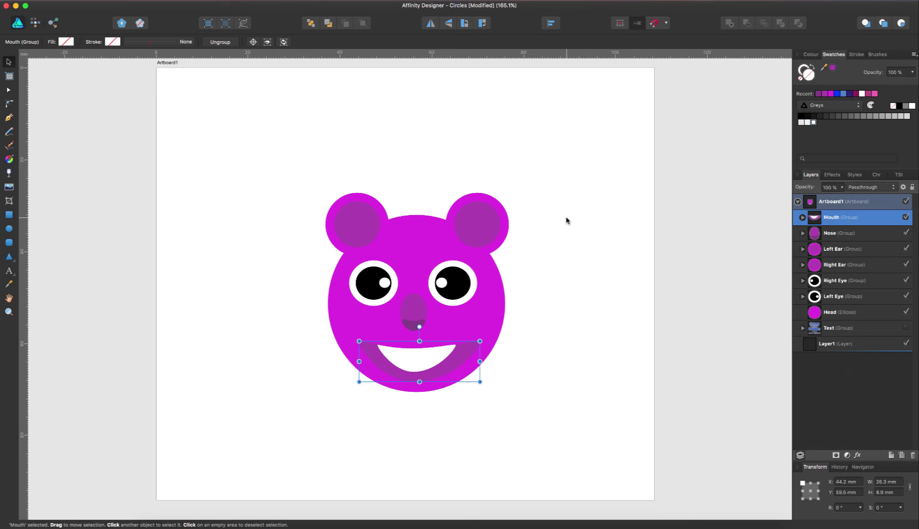
pyautogui.click(803, 217)
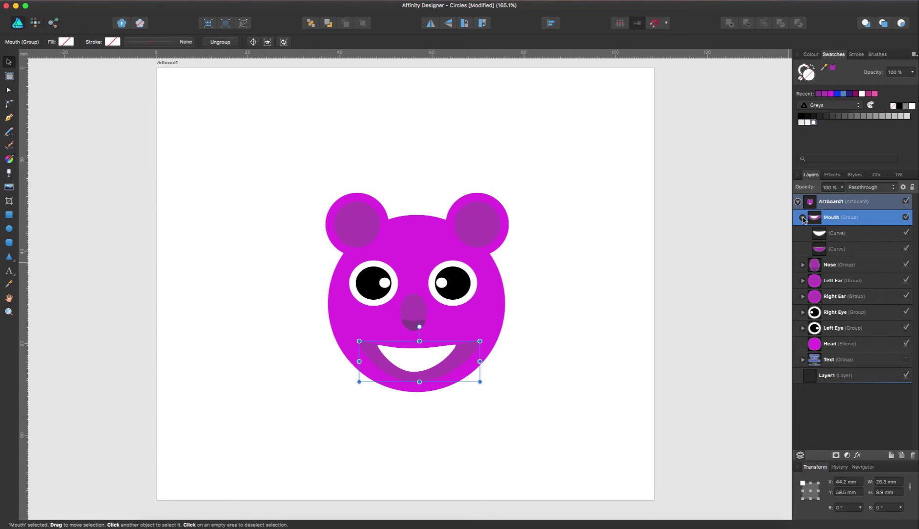
pyautogui.click(803, 218)
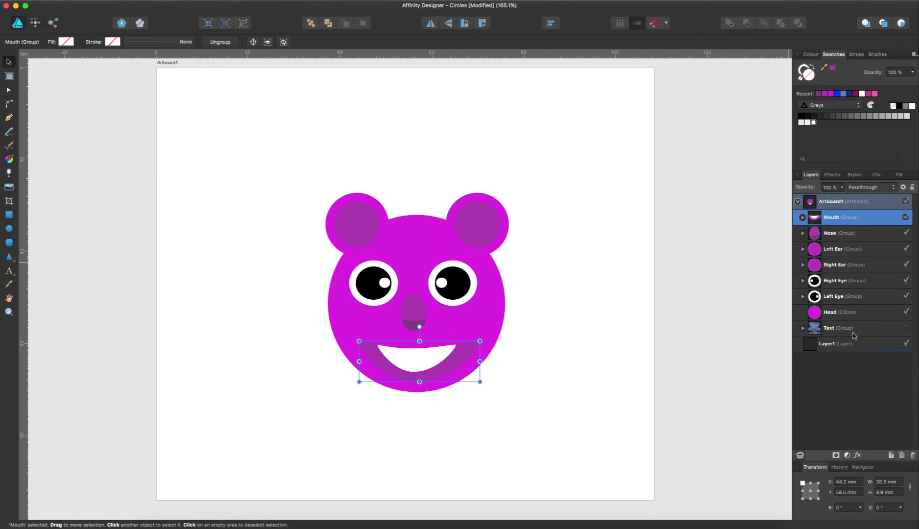
# Group all the face parts from Mouth down to Head and name the group Bear
pyautogui.keyDown('shift'); pyautogui.click(853, 311); pyautogui.keyUp('shift')
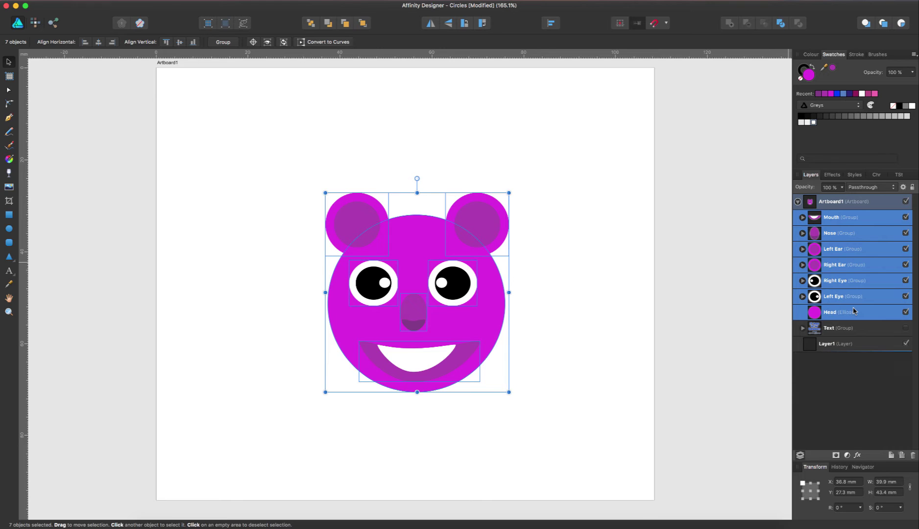
pyautogui.press('super+g')
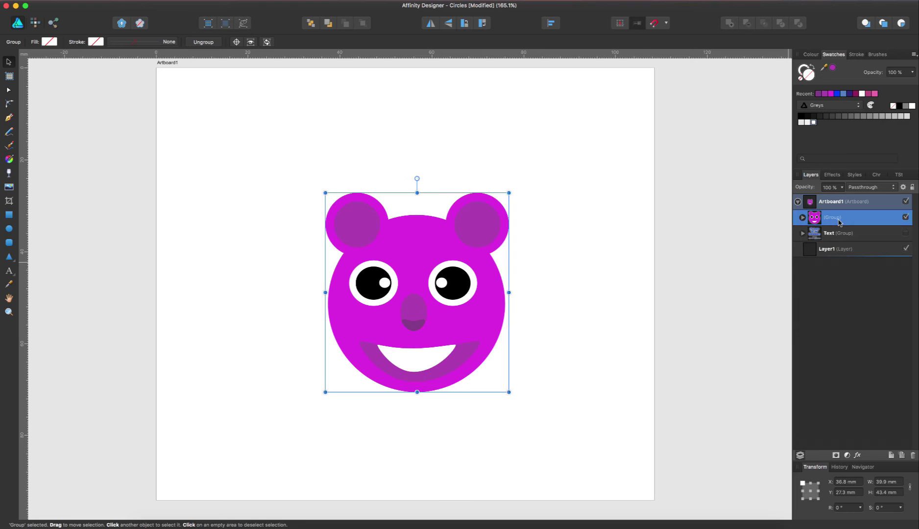
pyautogui.doubleClick(835, 218)
pyautogui.write('Bear')
pyautogui.press('Return')
# Duplicate the Bear group, hide the original, and rename the copy Cat
pyautogui.press('super+d')
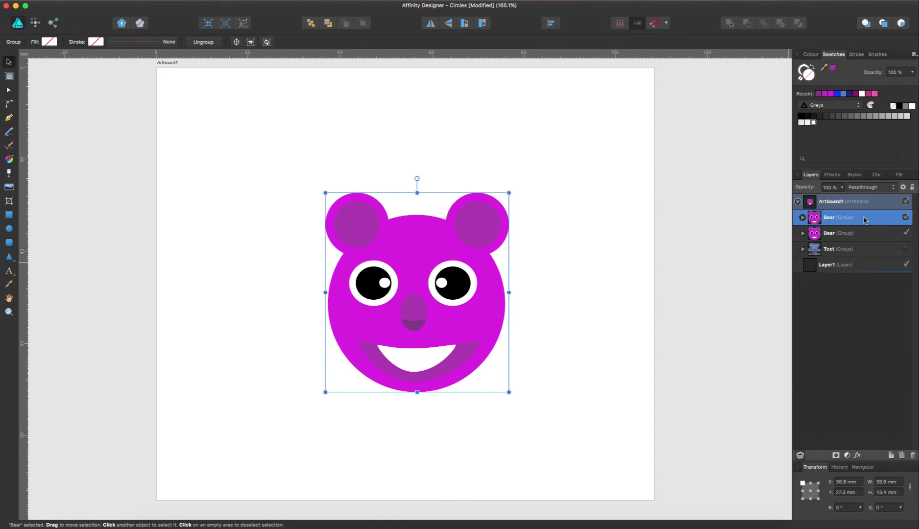
pyautogui.rightClick(864, 220)
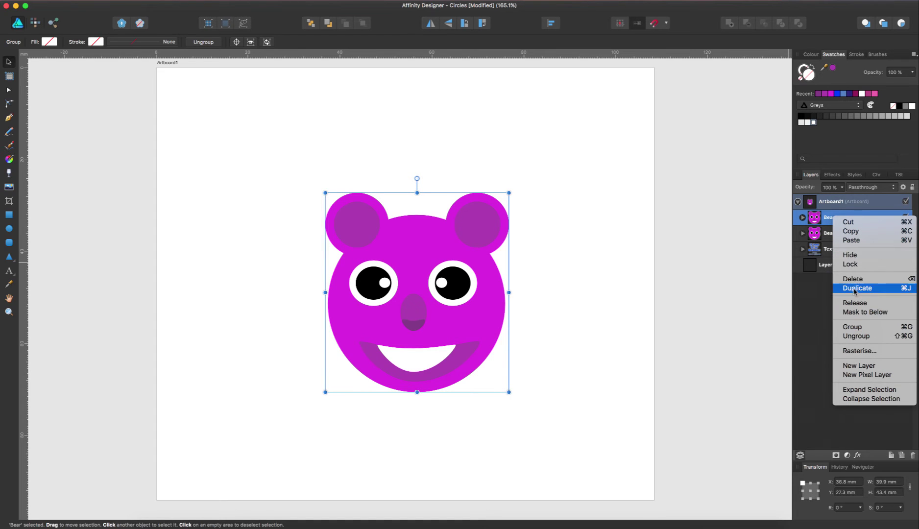
pyautogui.click(816, 304)
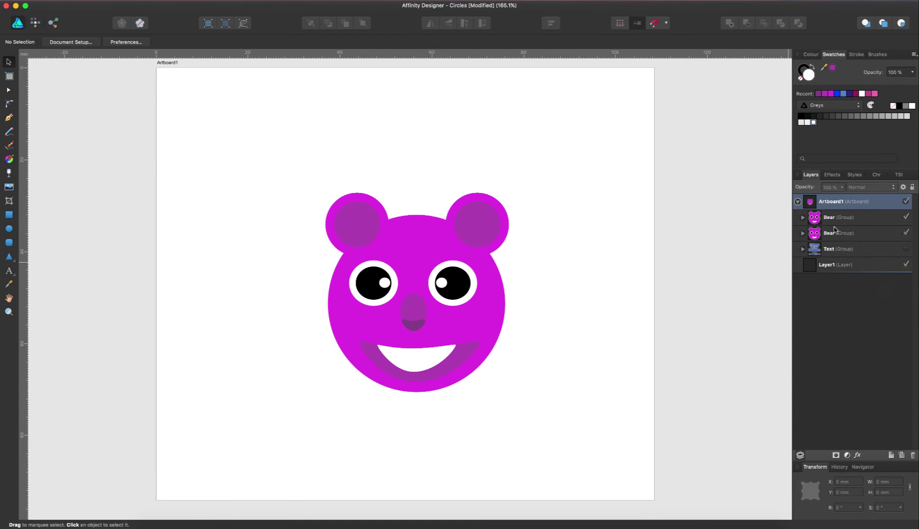
pyautogui.click(906, 234)
pyautogui.doubleClick(828, 218)
pyautogui.write('Cat')
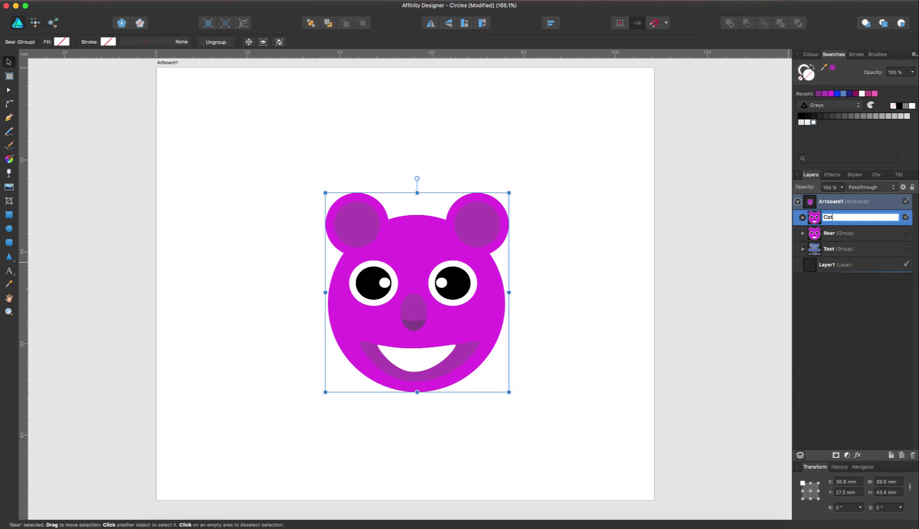
pyautogui.press('Return')
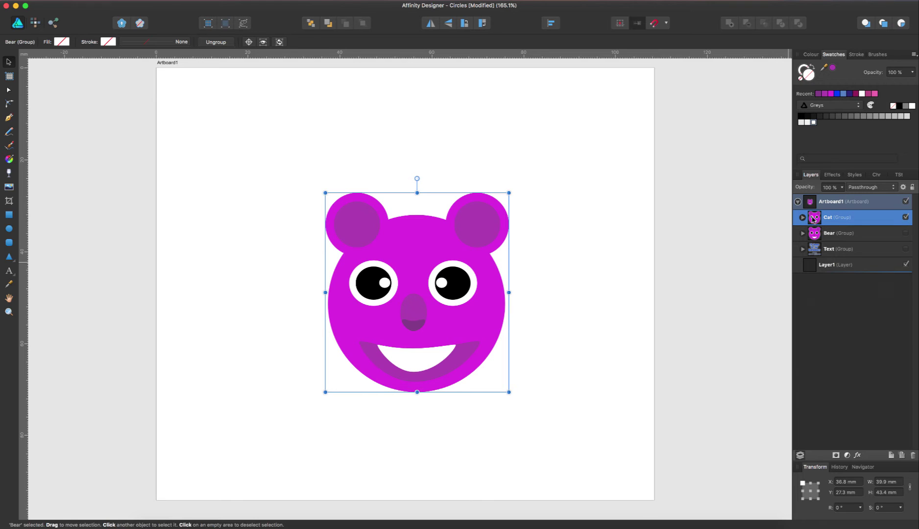
# Convert the Cat's outer Left Ear circle to curves and move its bottom node slightly up, left node down and inward, and right node outward
pyautogui.click(803, 218)
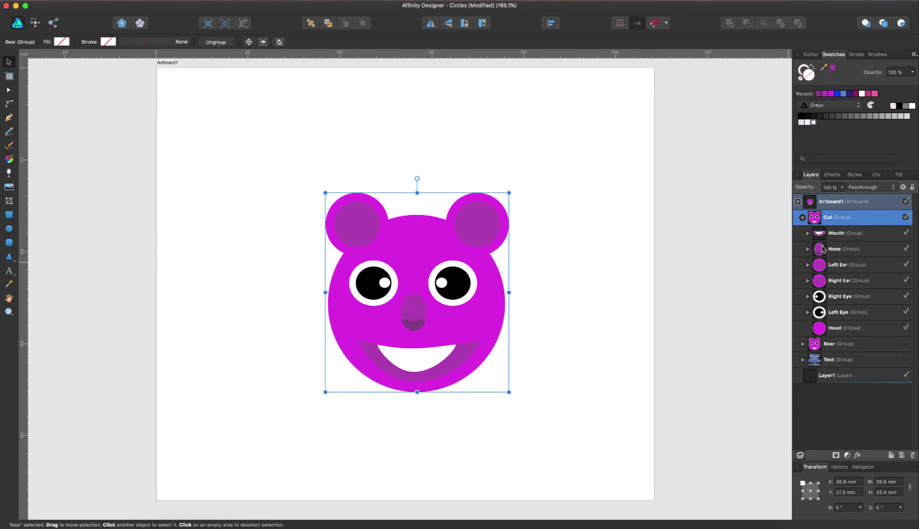
pyautogui.click(849, 268)
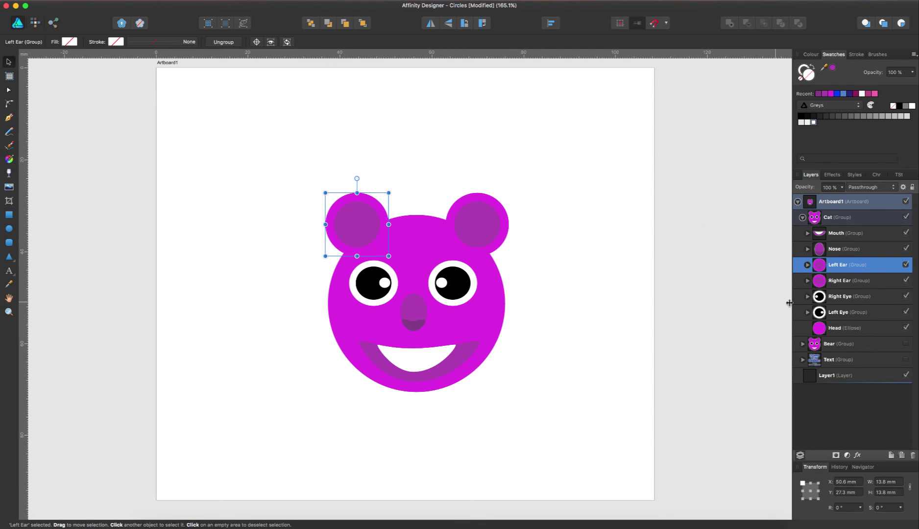
pyautogui.click(806, 266)
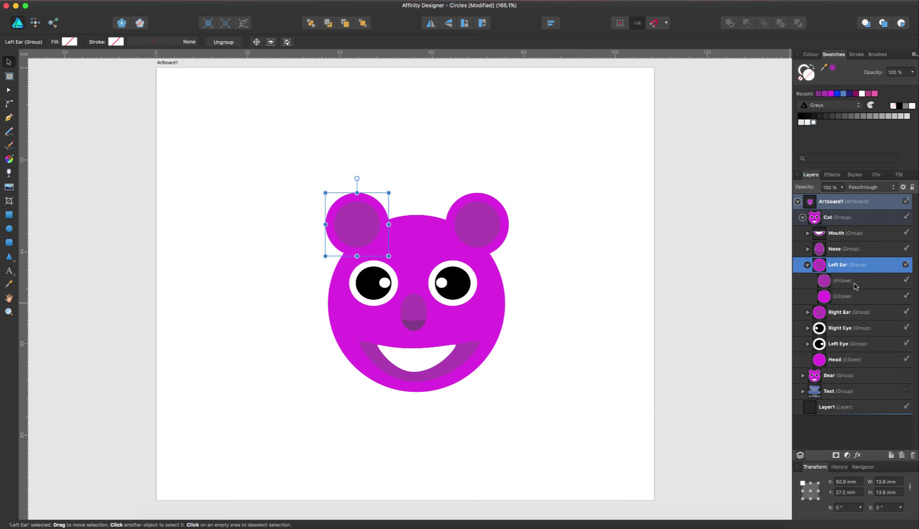
pyautogui.click(849, 301)
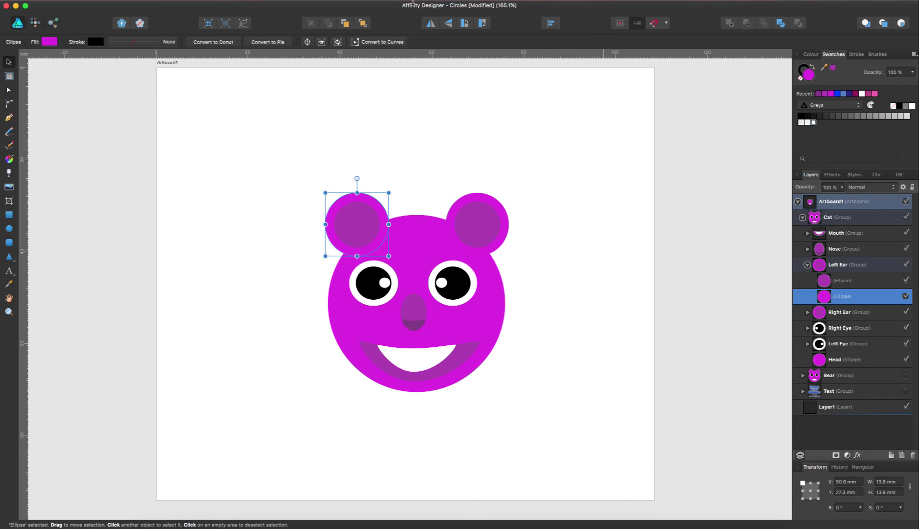
pyautogui.click(387, 41)
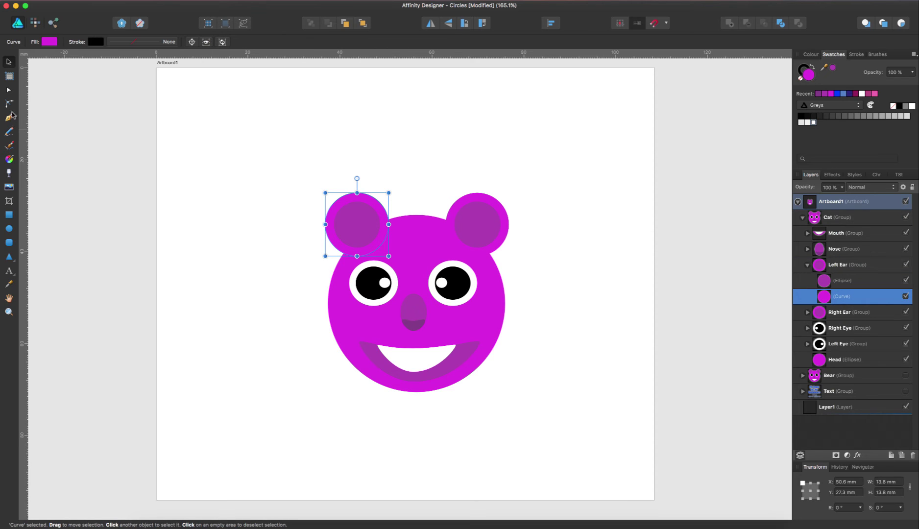
pyautogui.click(9, 91)
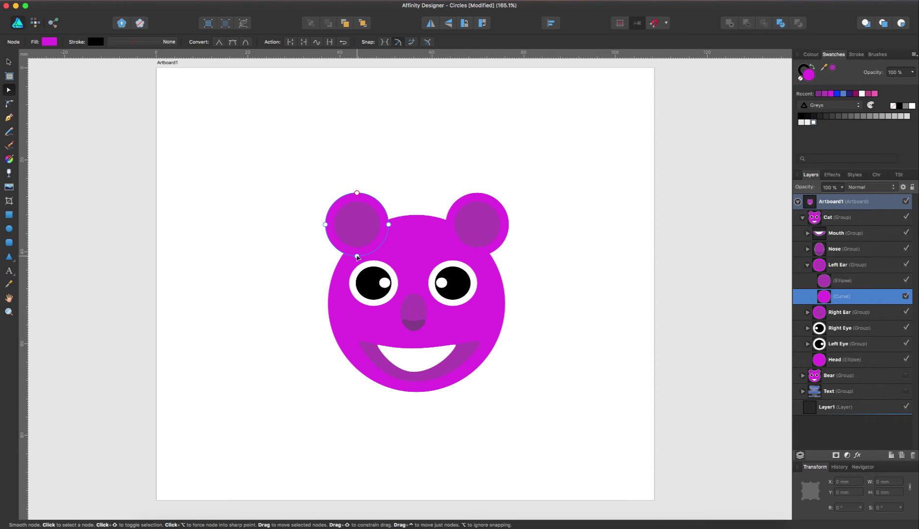
pyautogui.moveTo(357, 257); pyautogui.dragTo(363, 253)
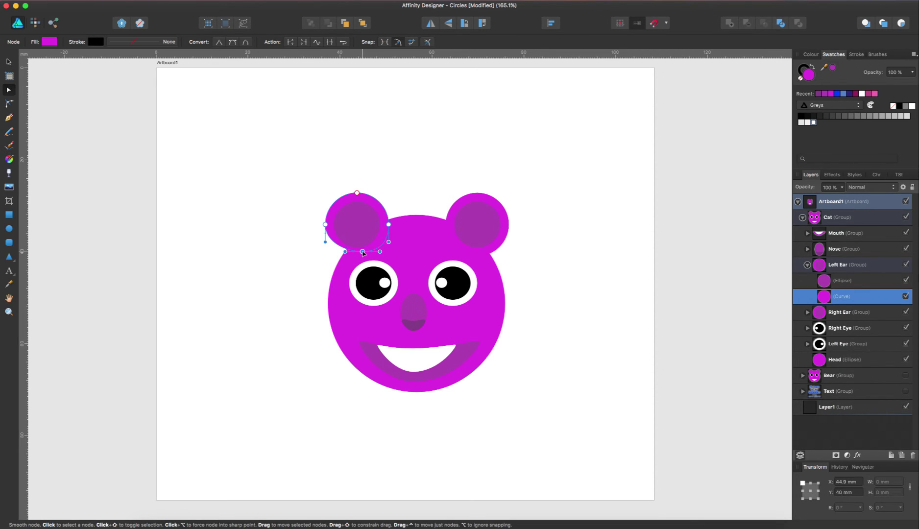
pyautogui.moveTo(325, 224); pyautogui.dragTo(337, 254)
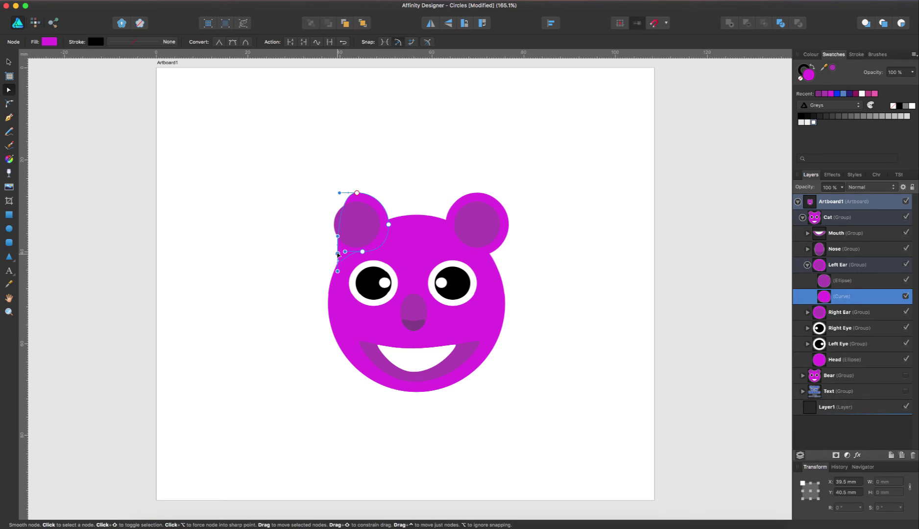
pyautogui.moveTo(389, 224); pyautogui.dragTo(399, 223)
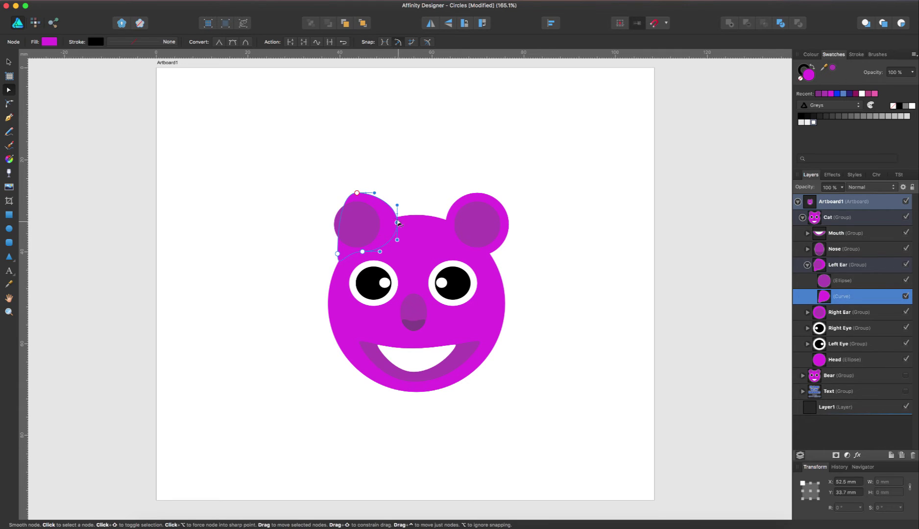
# Hide the inner ear ellipse and pull the outer ear's top node outward and tilt its handles for a pointed cat ear
pyautogui.click(906, 281)
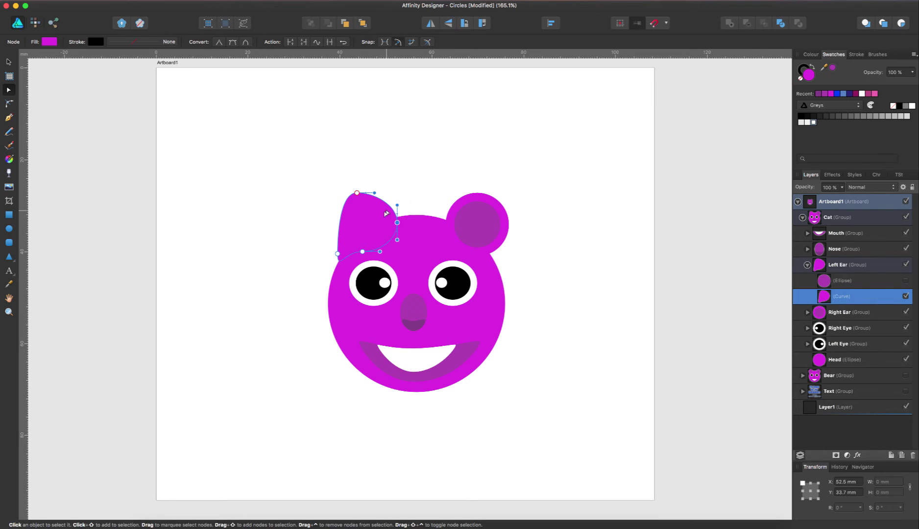
pyautogui.moveTo(357, 192); pyautogui.dragTo(338, 205)
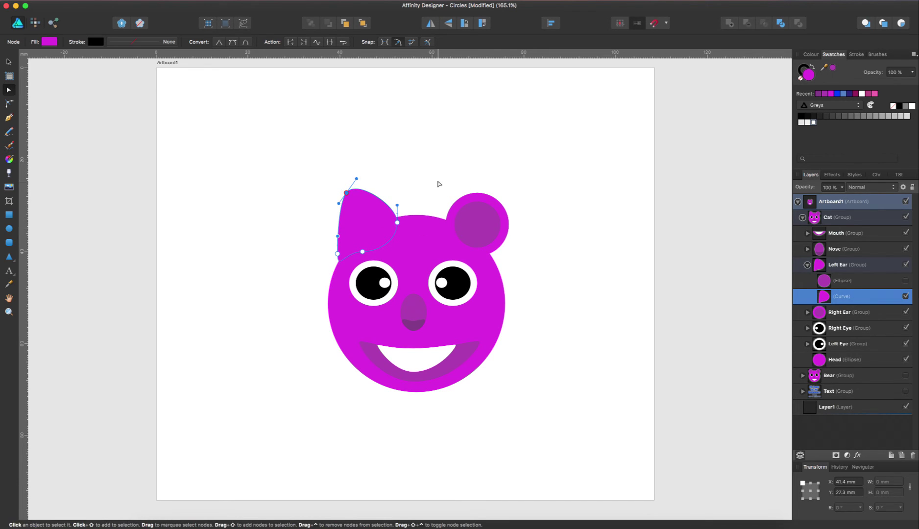
pyautogui.click(439, 184)
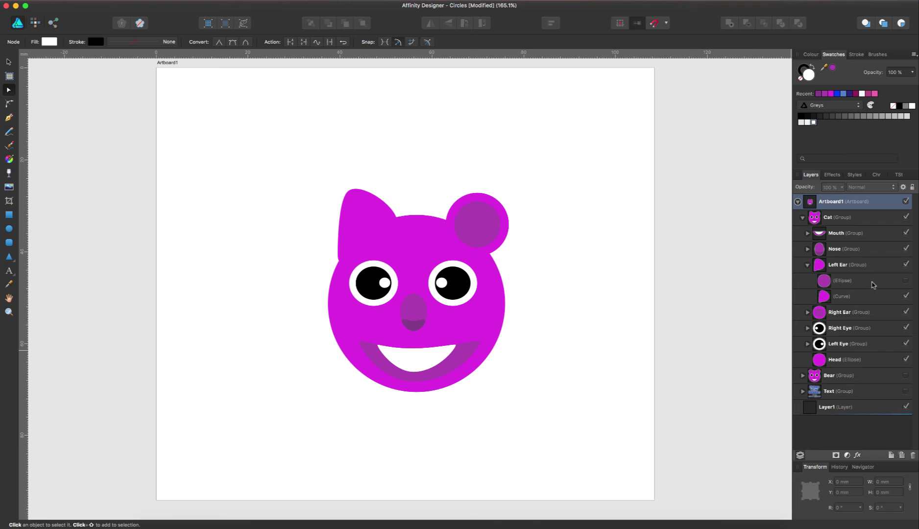
# Show the inner ear ellipse again, convert it to curves, and reshape its side nodes and upper handle to follow the pointed outer ear
pyautogui.click(868, 282)
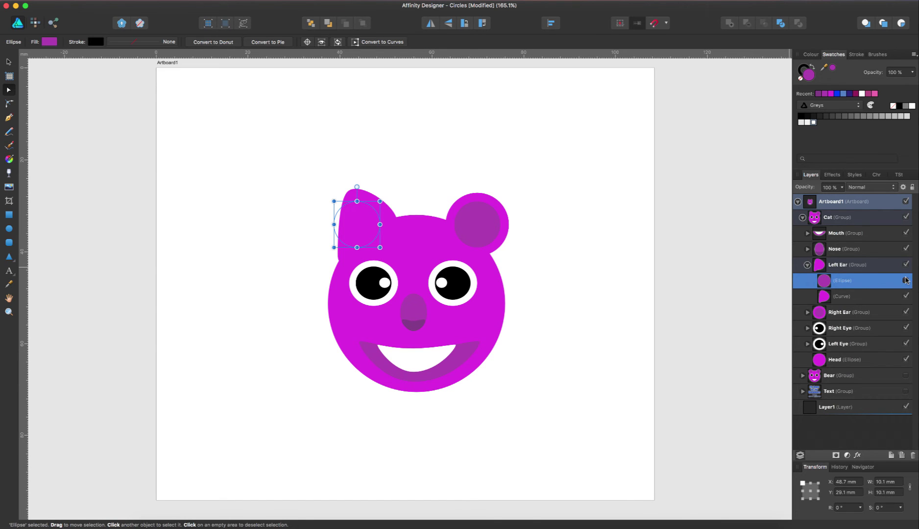
pyautogui.click(906, 280)
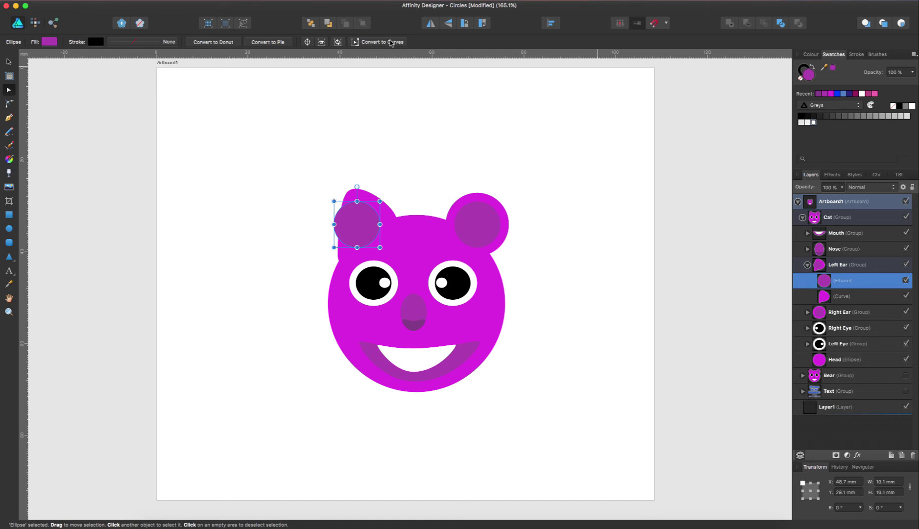
pyautogui.click(392, 42)
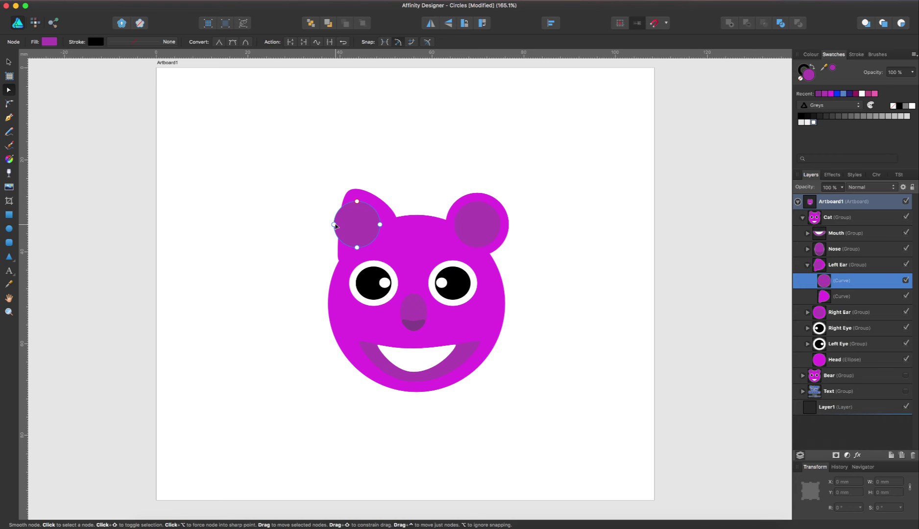
pyautogui.moveTo(335, 225); pyautogui.dragTo(349, 236)
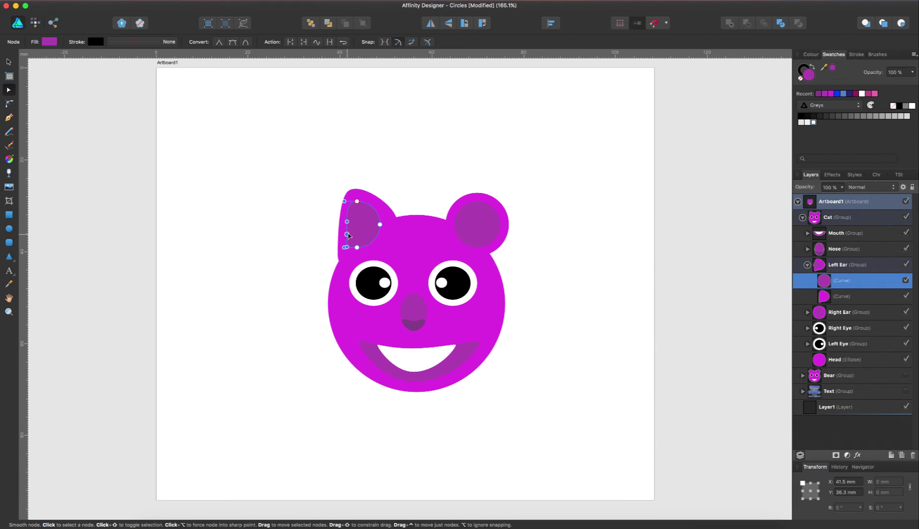
pyautogui.moveTo(344, 201); pyautogui.dragTo(349, 212)
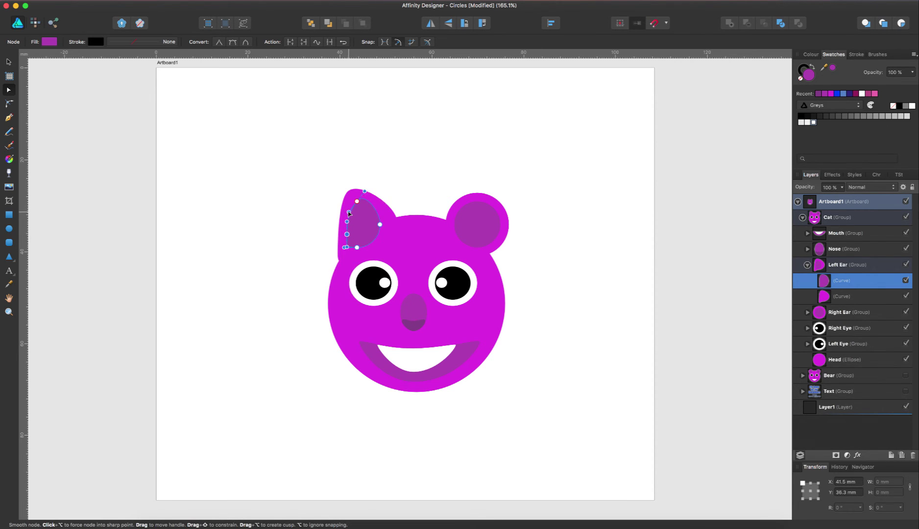
pyautogui.click(381, 225)
pyautogui.moveTo(381, 224); pyautogui.dragTo(373, 241)
pyautogui.click(437, 147)
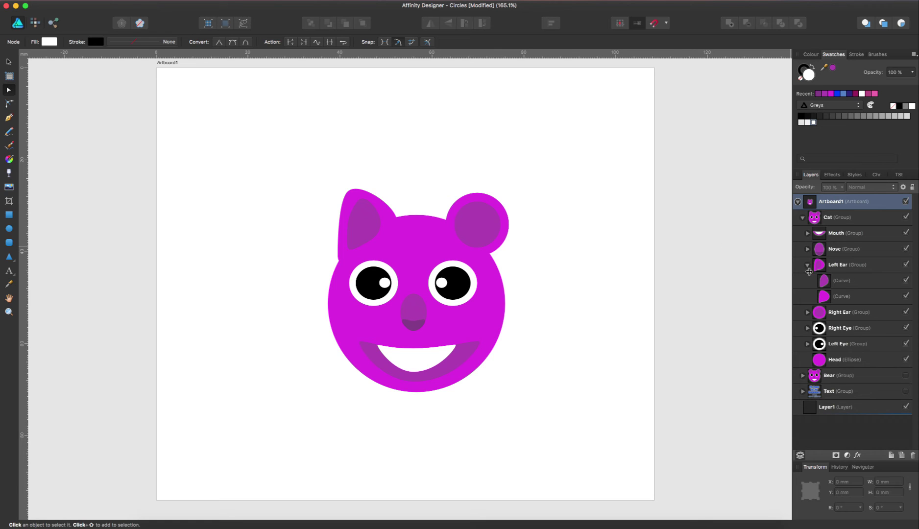
# Delete the round Right Ear group from the Cat group
pyautogui.click(807, 265)
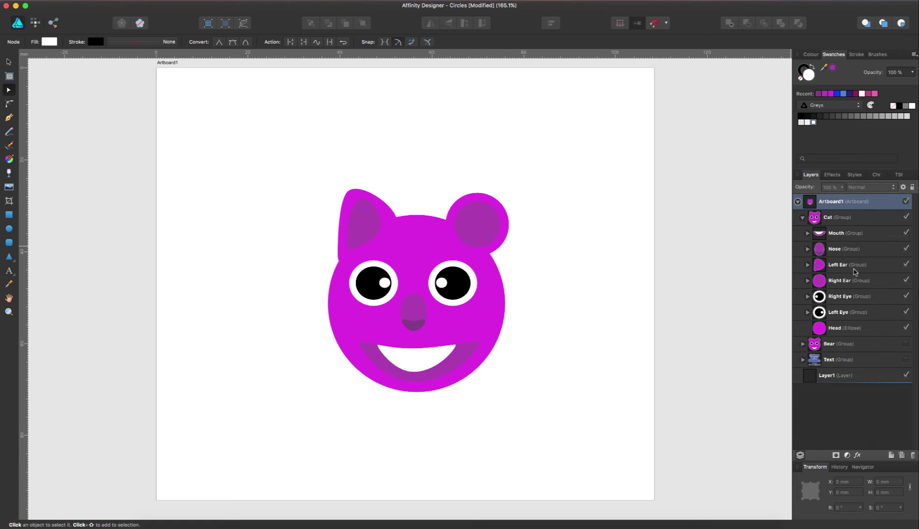
pyautogui.click(845, 285)
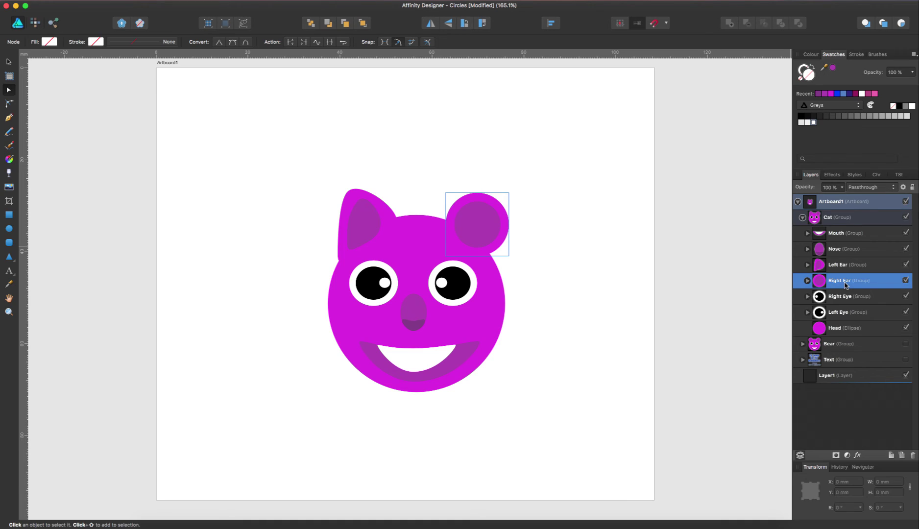
pyautogui.click(913, 456)
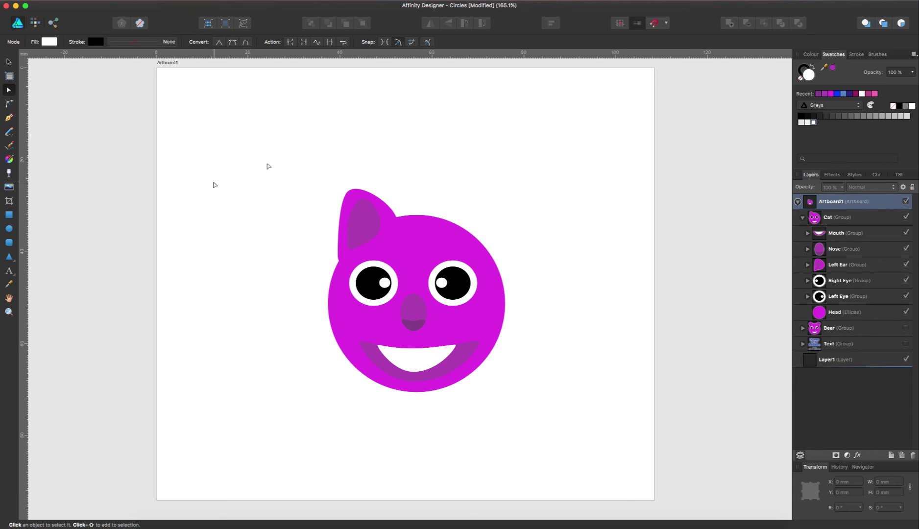
# Duplicate the pointed Left Ear group, flip it horizontally, and move it straight across to the head's other side at about X 60.6 mm
pyautogui.click(843, 268)
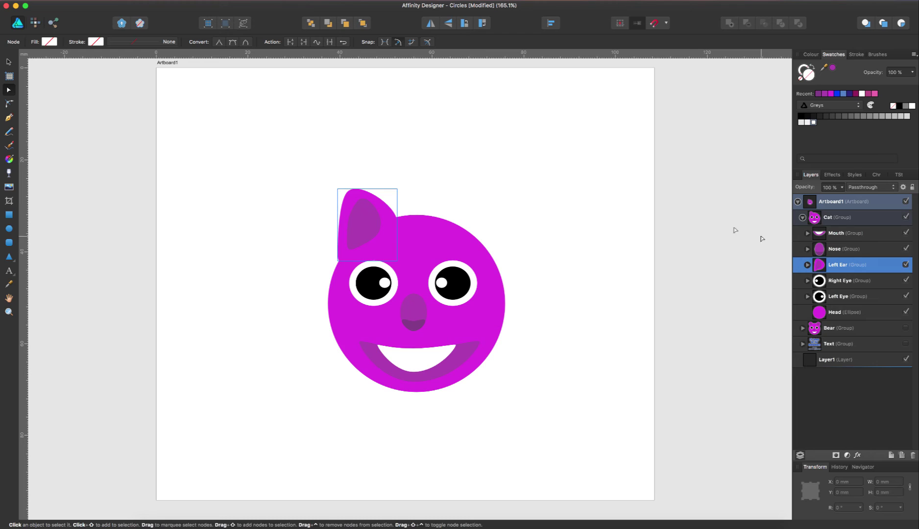
pyautogui.press('super+d')
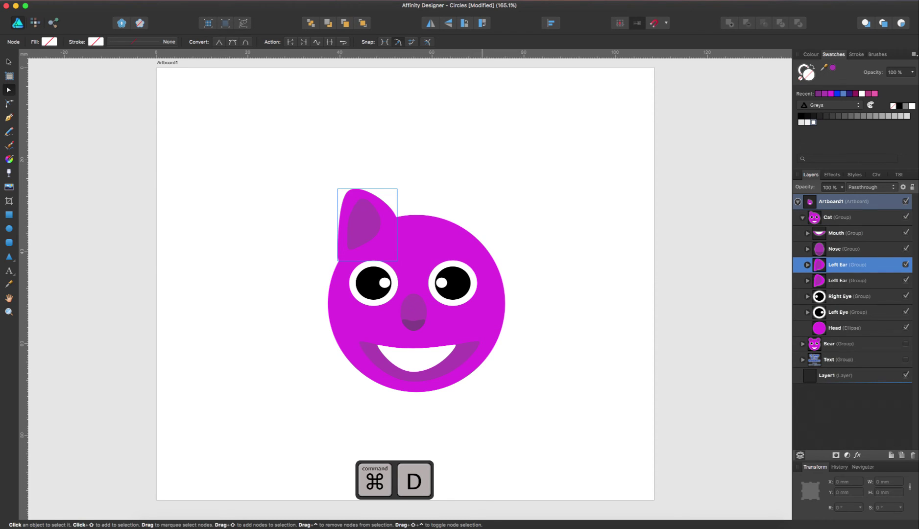
pyautogui.click(429, 25)
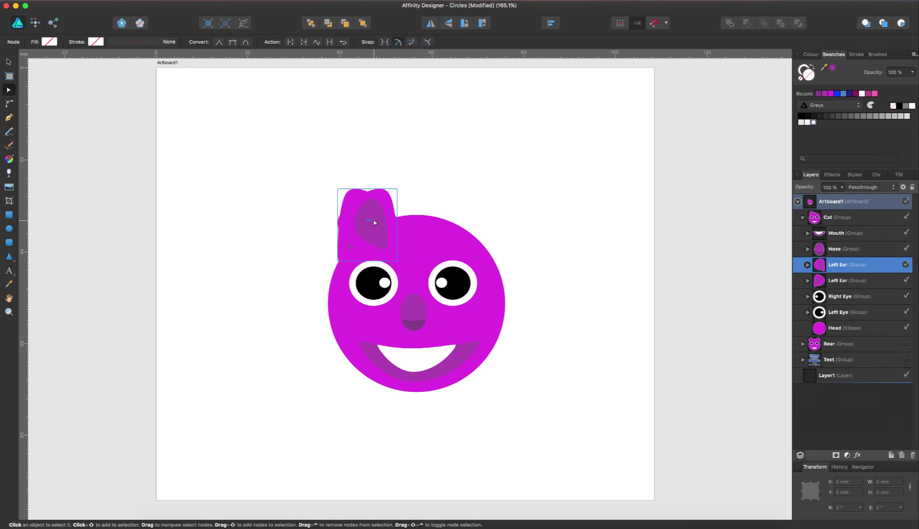
pyautogui.click(10, 60)
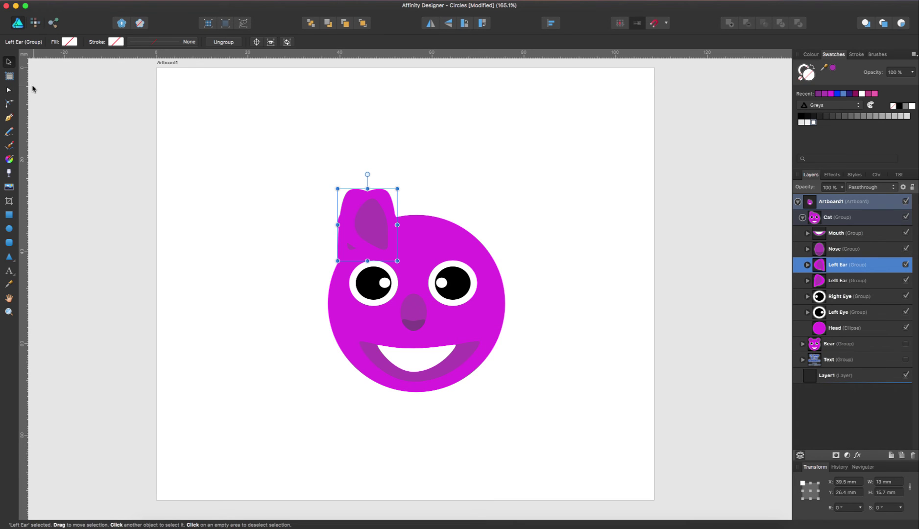
pyautogui.moveTo(388, 234); pyautogui.dragTo(480, 234)
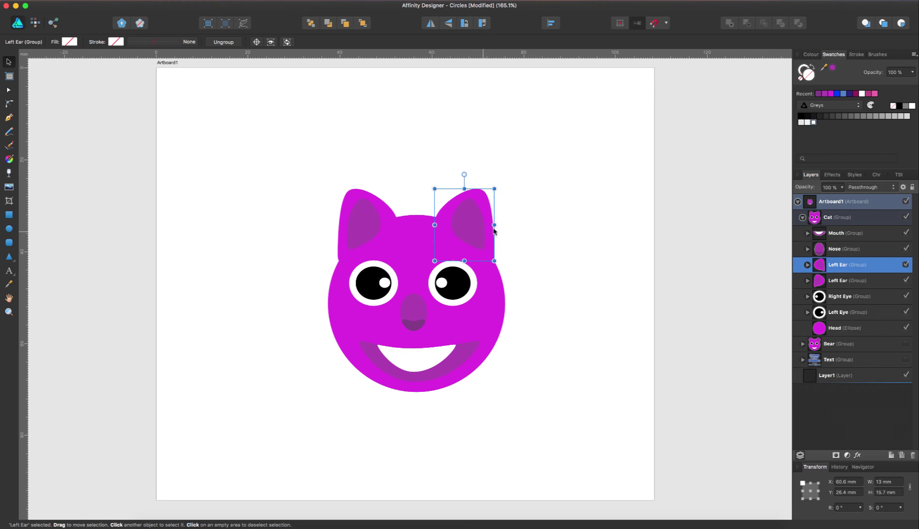
pyautogui.click(527, 220)
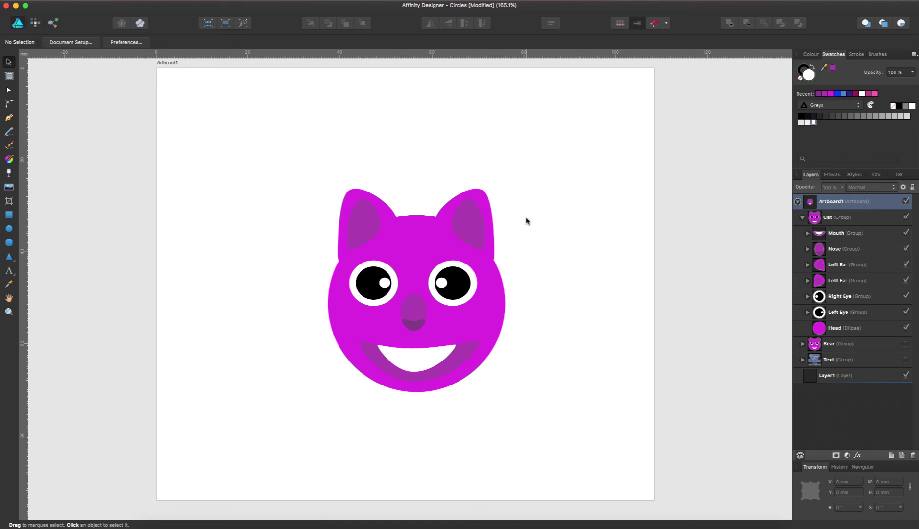
pyautogui.click(803, 218)
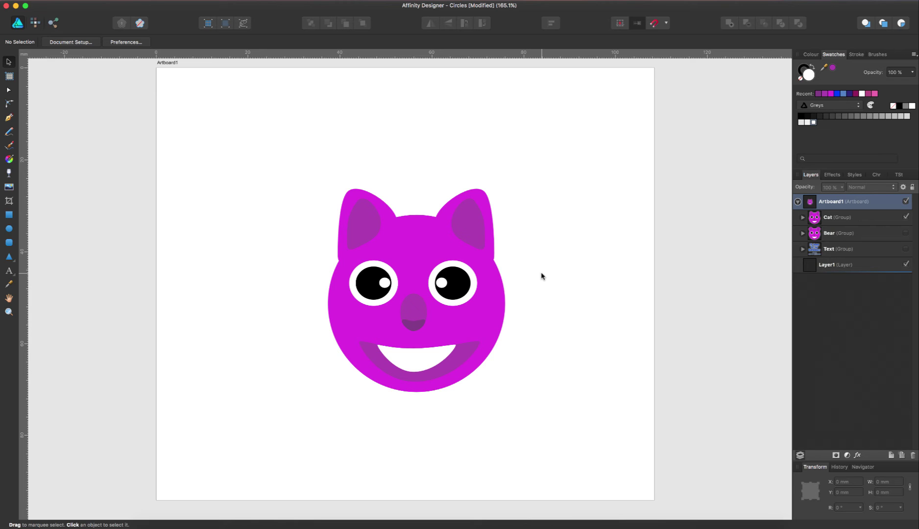
# Add an HSL adjustment to the Cat group with hue shift -100.6°, saturation shift 5% and luminosity shift -11%
pyautogui.click(858, 224)
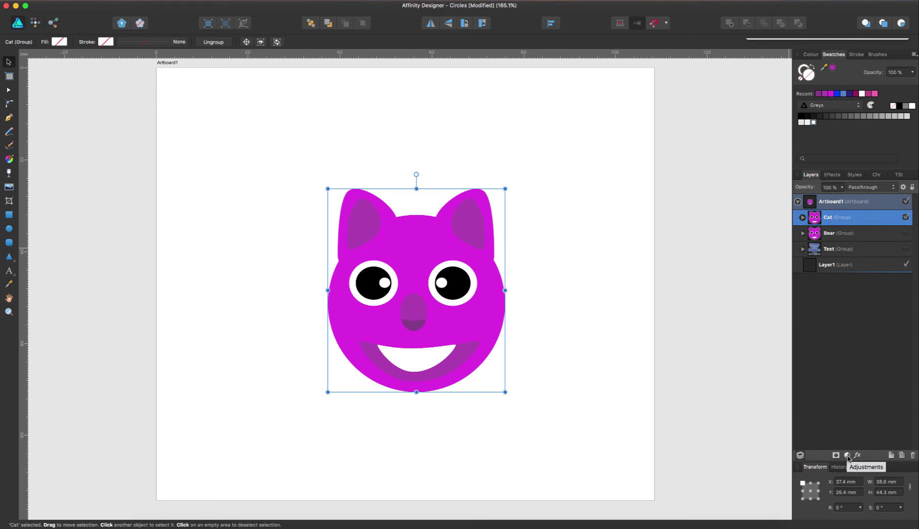
pyautogui.click(847, 456)
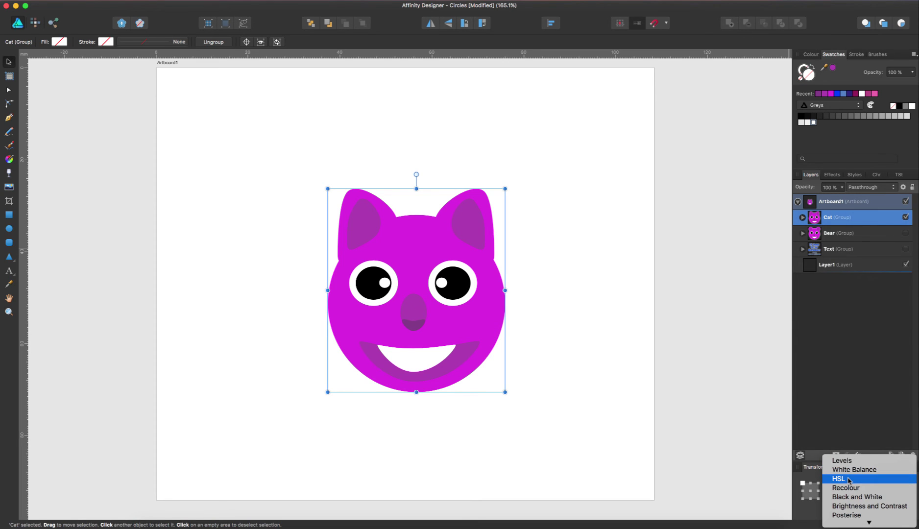
pyautogui.click(849, 479)
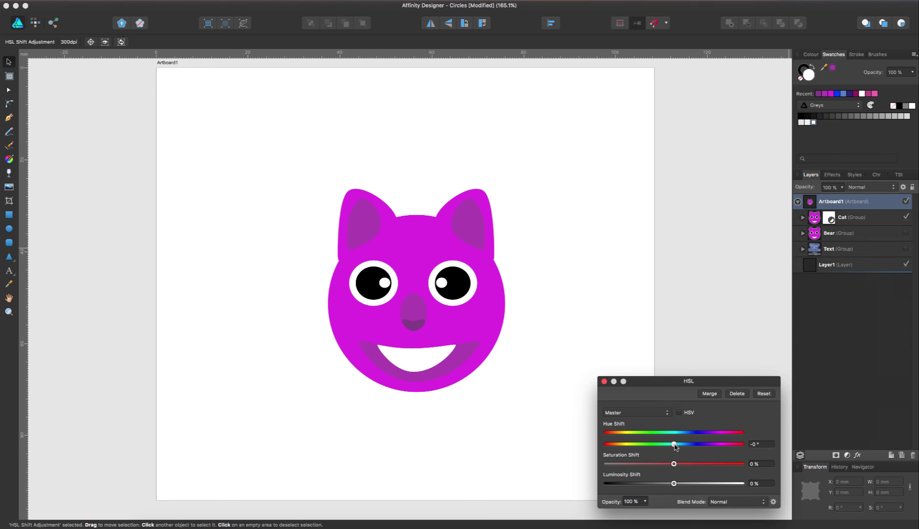
pyautogui.moveTo(674, 445); pyautogui.dragTo(638, 445)
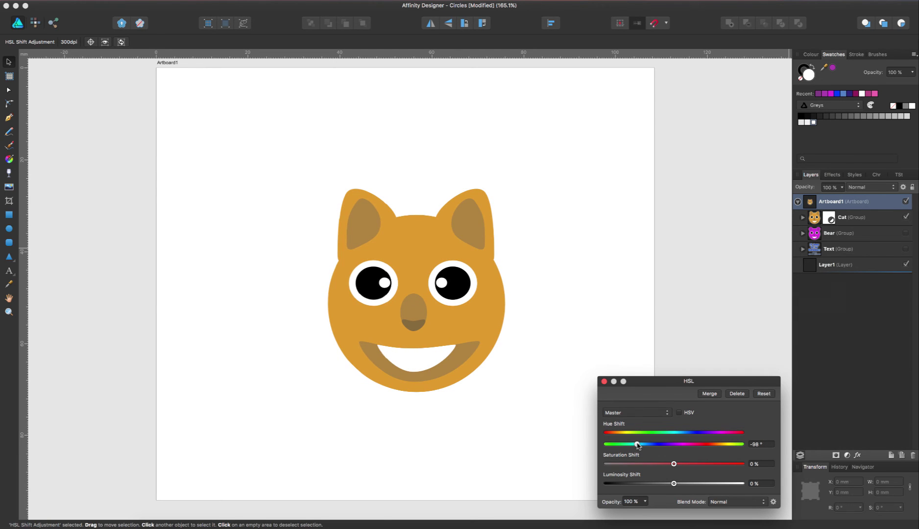
pyautogui.moveTo(638, 445); pyautogui.dragTo(729, 446)
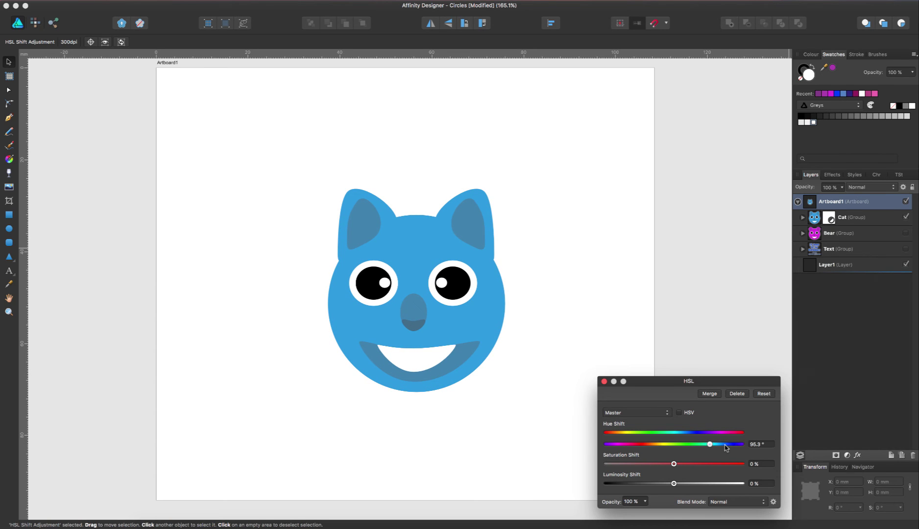
pyautogui.moveTo(726, 447); pyautogui.dragTo(678, 463)
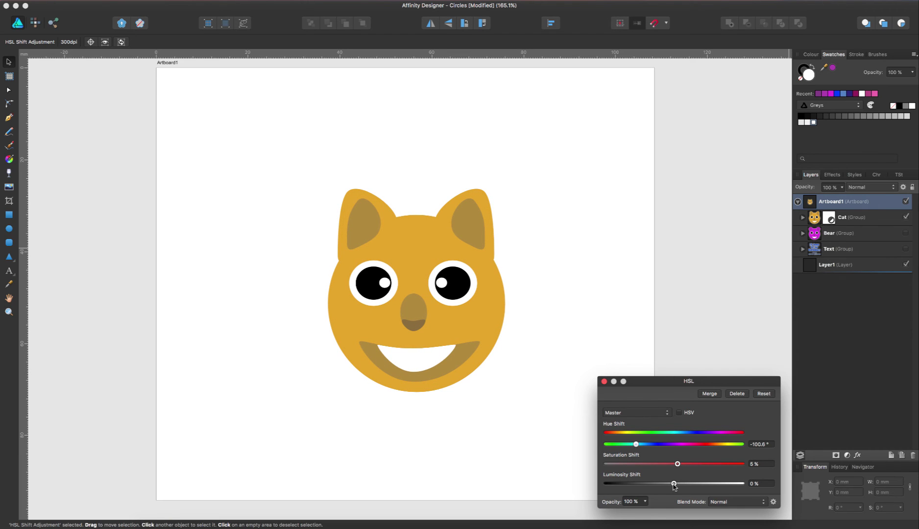
pyautogui.moveTo(674, 485)
pyautogui.mouseDown()
pyautogui.moveTo(646, 485)
pyautogui.moveTo(706, 487)
pyautogui.moveTo(666, 485)
pyautogui.mouseUp()
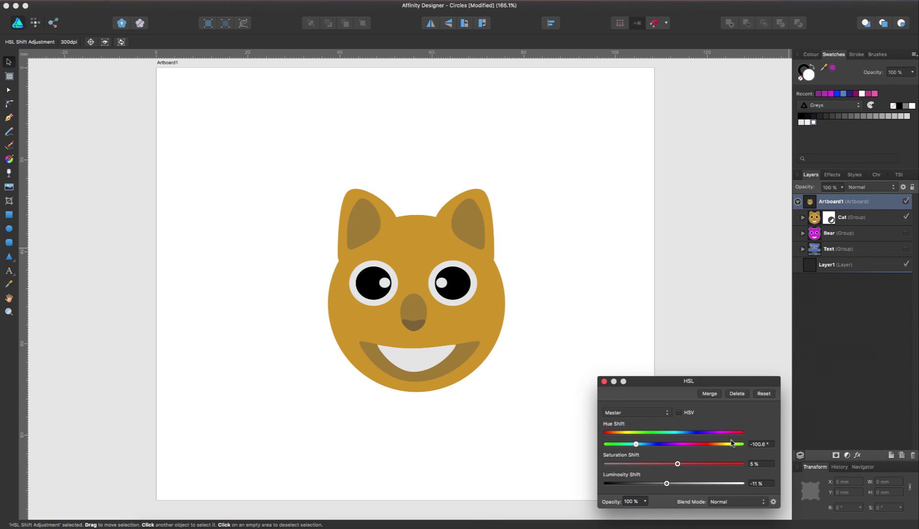
pyautogui.click(605, 382)
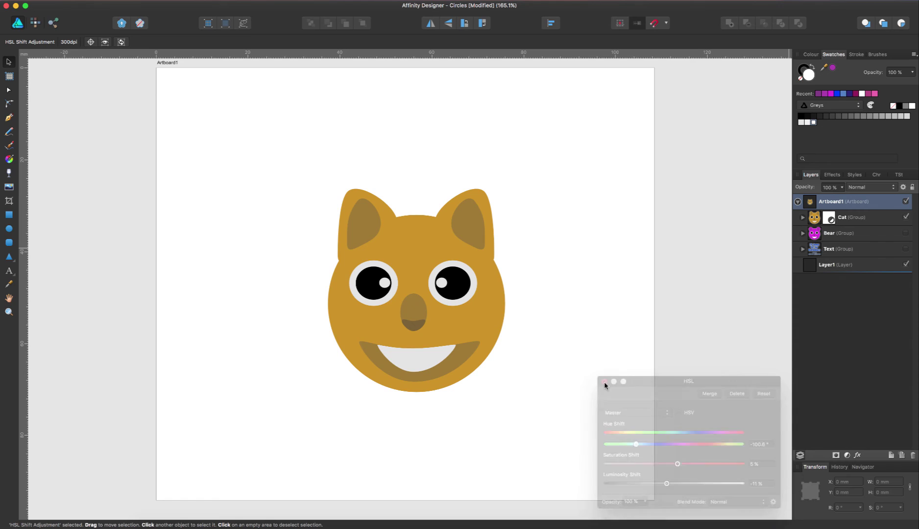
# Toggle the visibility of the Cat group and its nested HSL adjustment to compare the adjusted and original colours
pyautogui.click(871, 218)
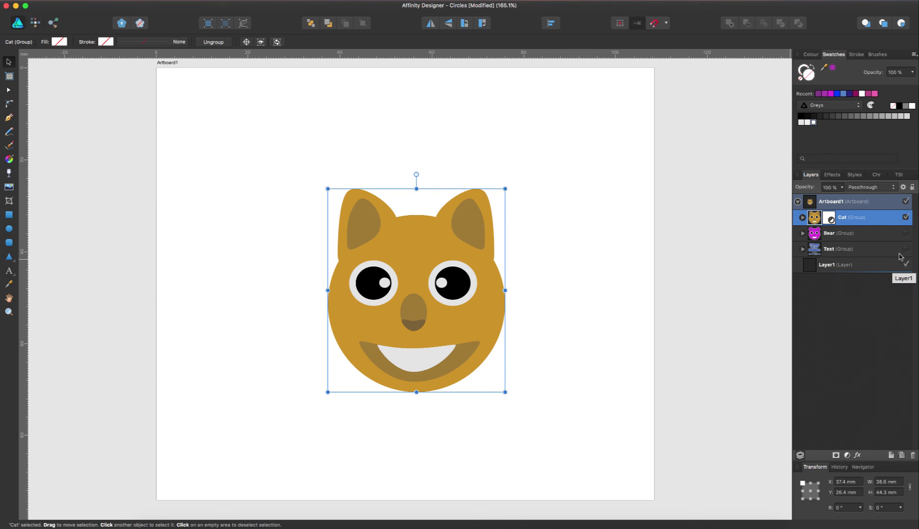
pyautogui.click(906, 217)
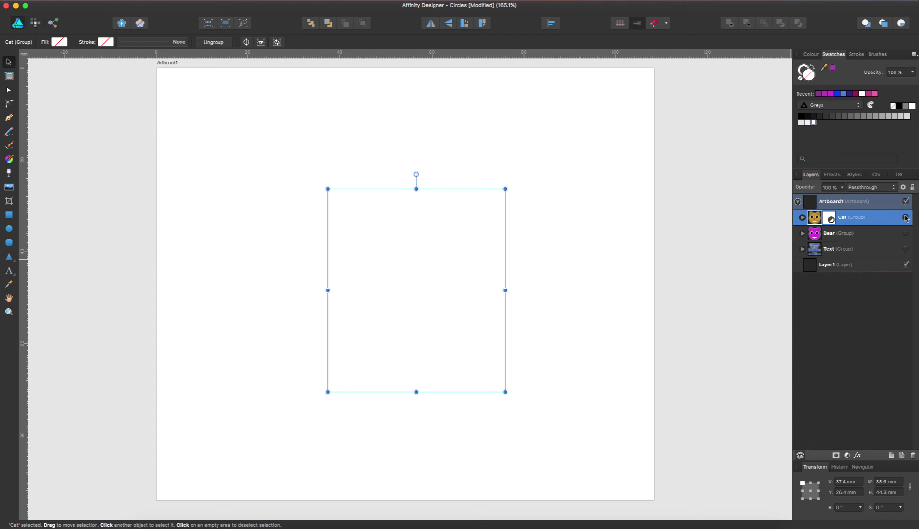
pyautogui.click(906, 217)
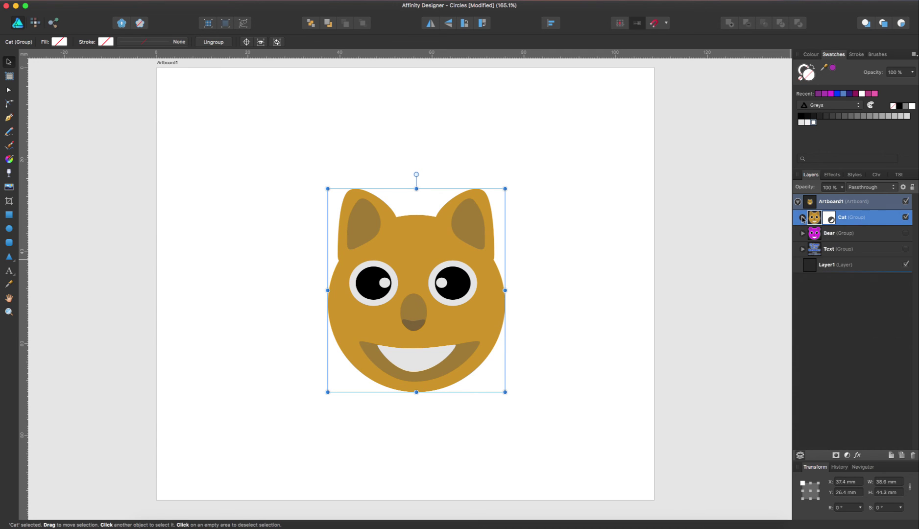
pyautogui.click(802, 217)
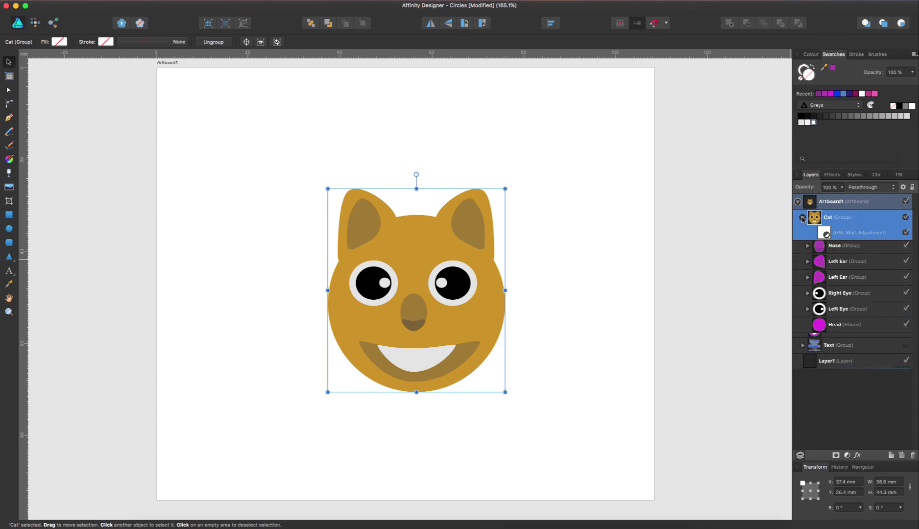
pyautogui.doubleClick(869, 235)
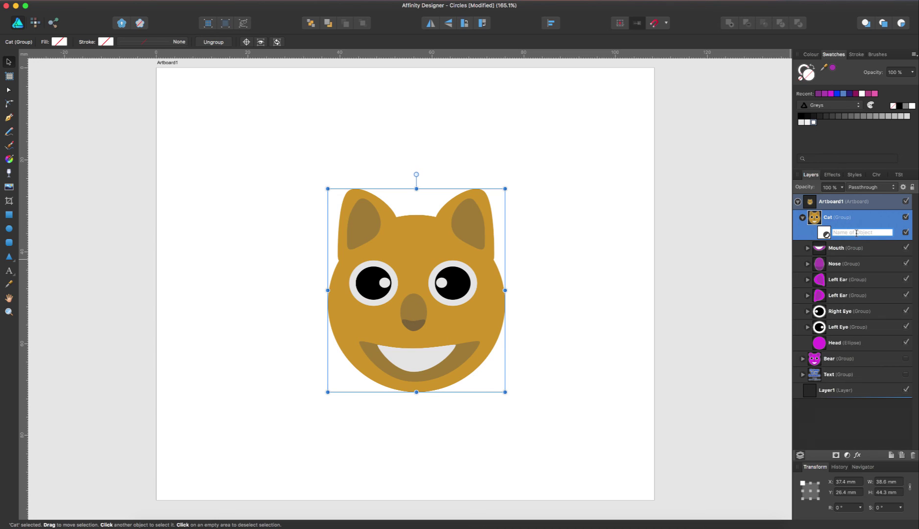
pyautogui.click(906, 233)
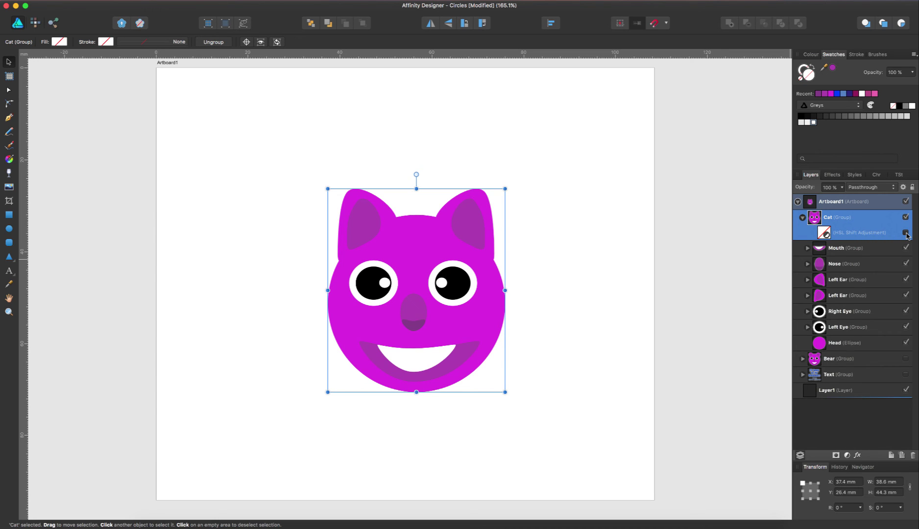
pyautogui.click(906, 234)
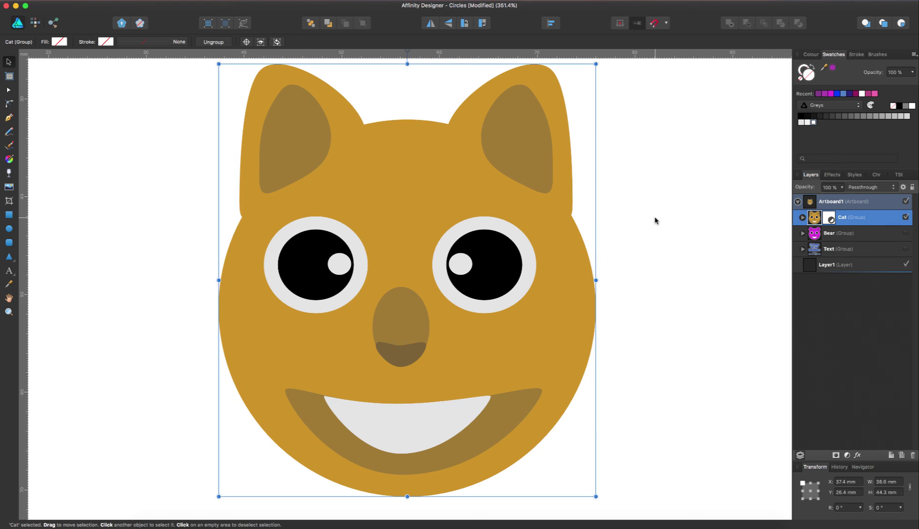
pyautogui.scroll(2, 652, 207)
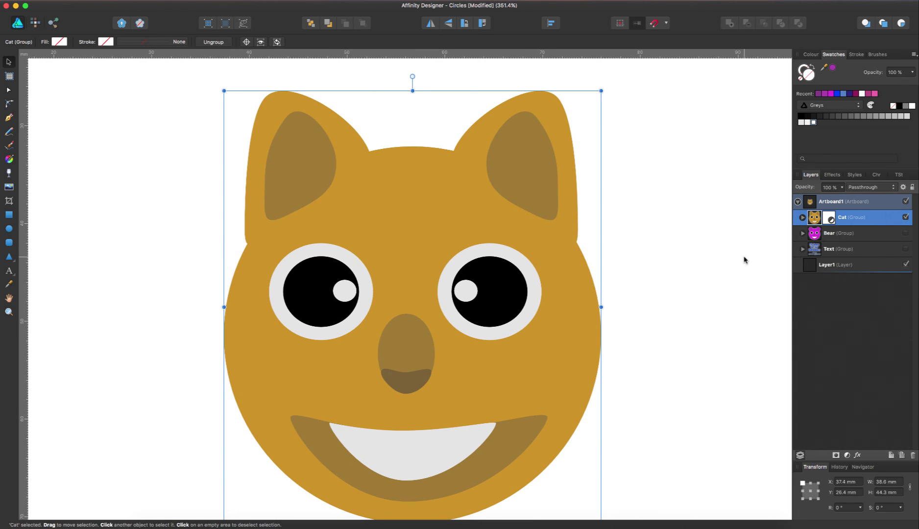
pyautogui.click(804, 233)
pyautogui.click(804, 235)
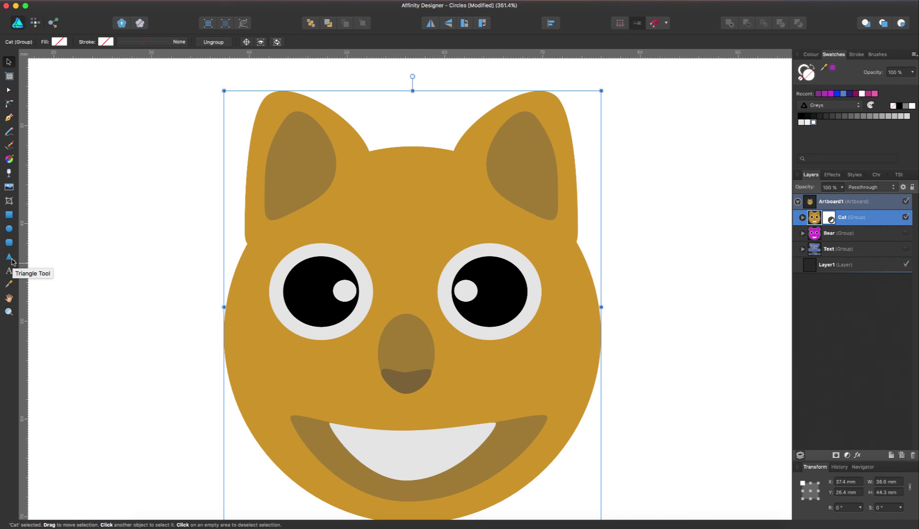
pyautogui.click(12, 261)
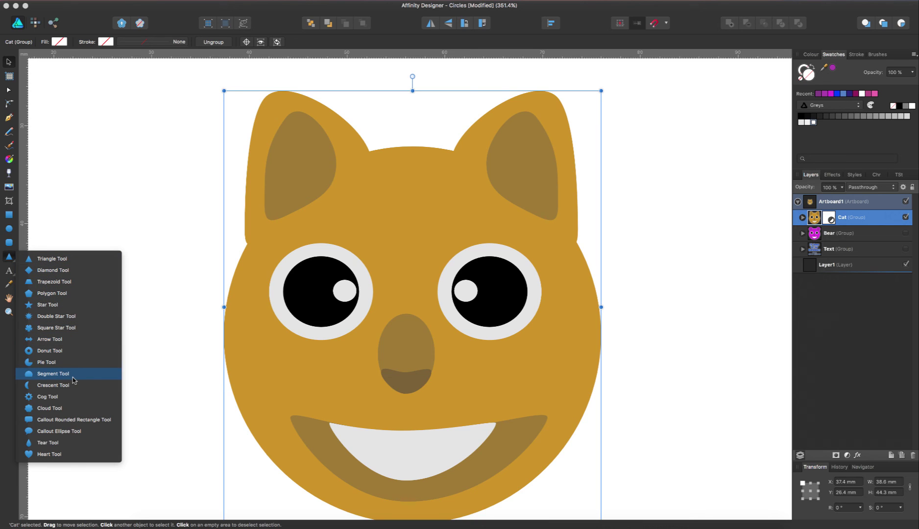
pyautogui.click(160, 344)
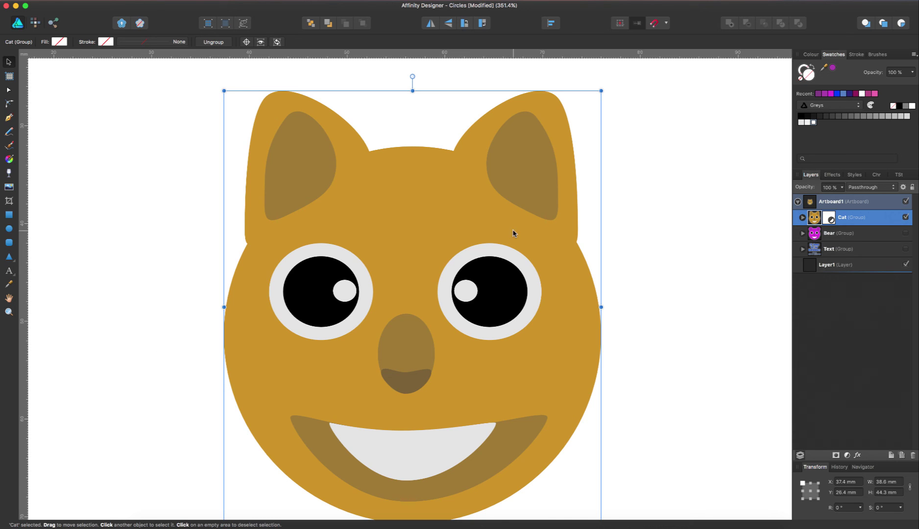
pyautogui.scroll(-2, 699, 192)
pyautogui.scroll(-3, 699, 192)
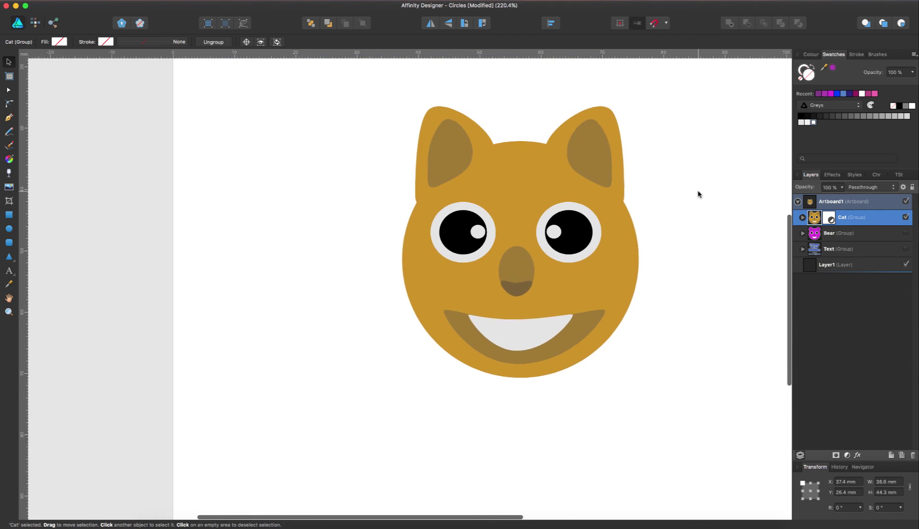
pyautogui.scroll(-3, 699, 193)
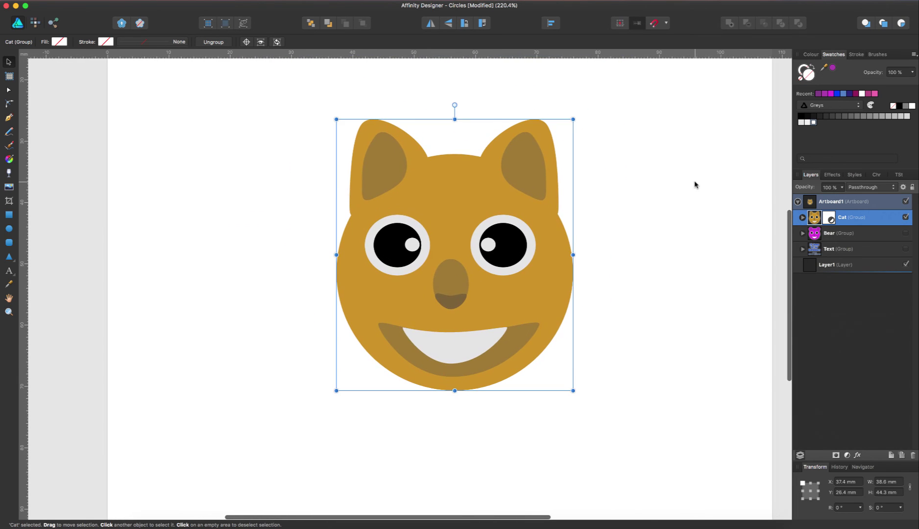
pyautogui.scroll(2, 702, 165)
pyautogui.hscroll(2, 702, 165)
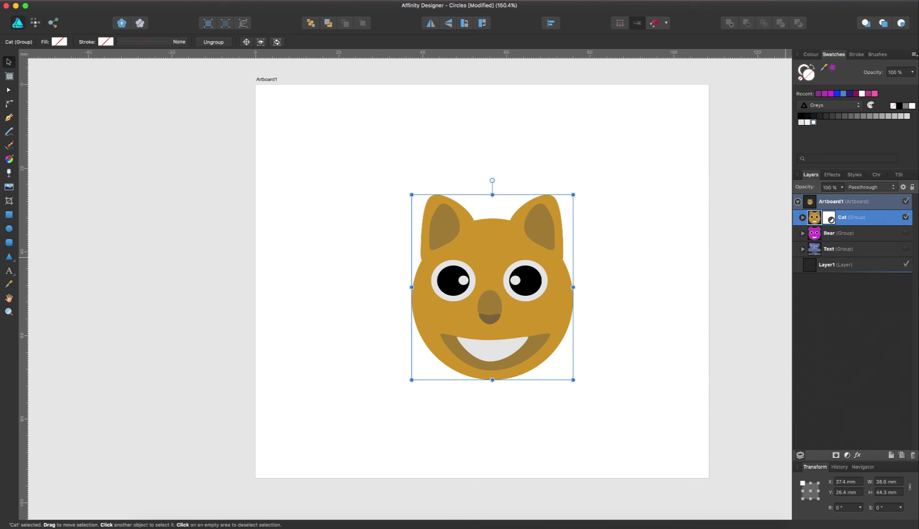
pyautogui.click(589, 1)
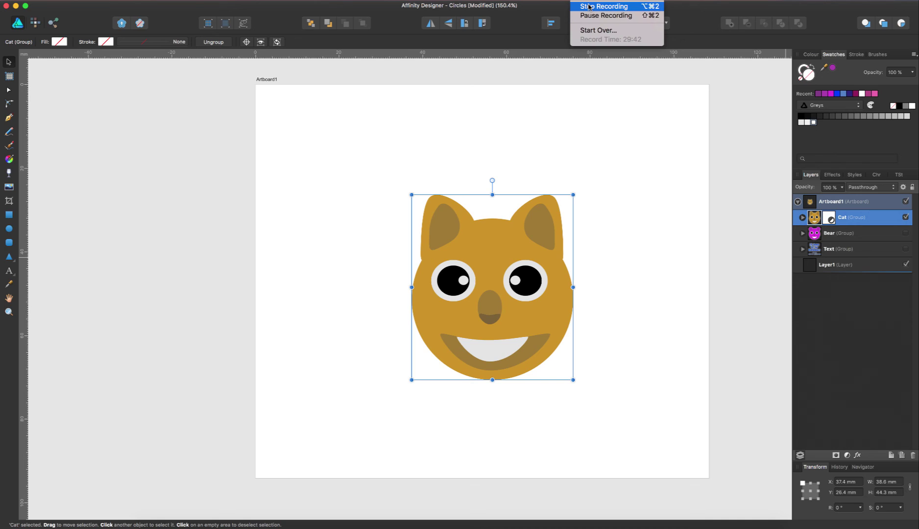